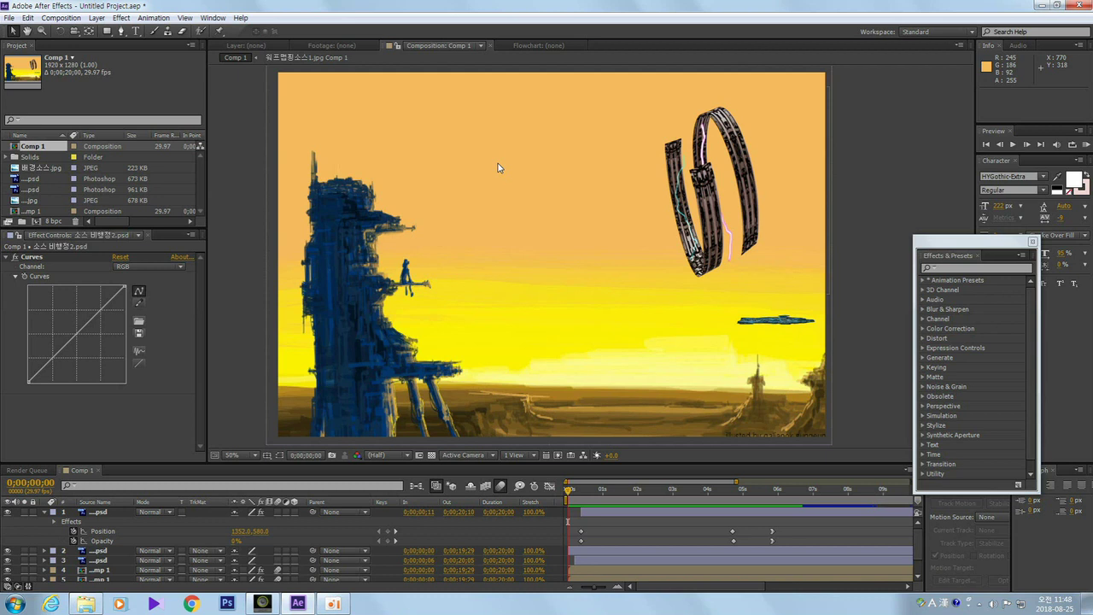
Step: Play and scrub through the Comp 1 animation to examine the rotating rings, the appearing spaceships and their position and opacity keyframes
key(space)
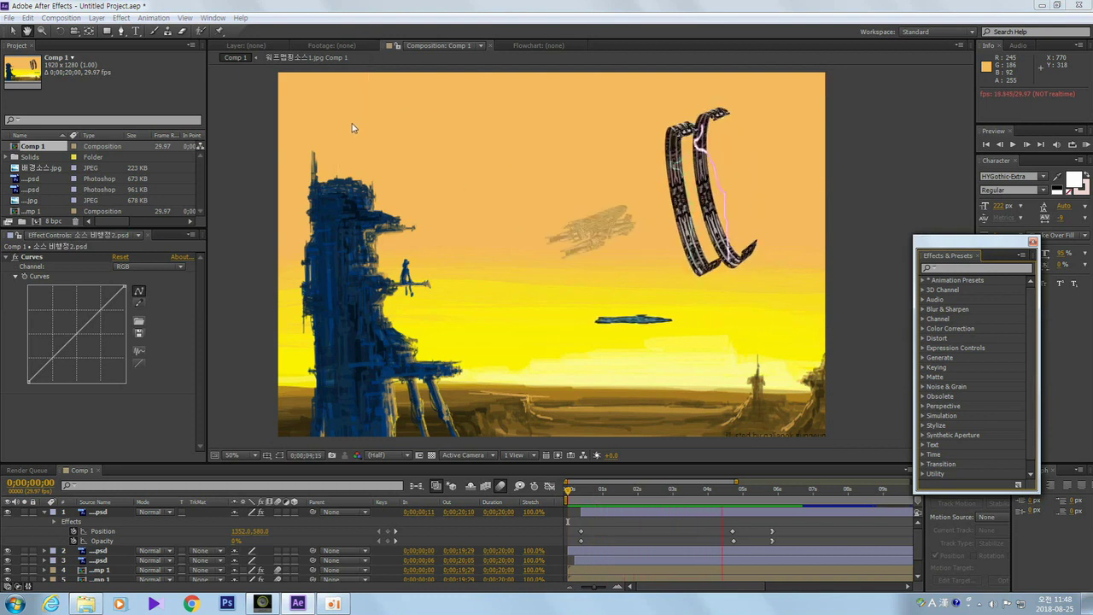
key(space)
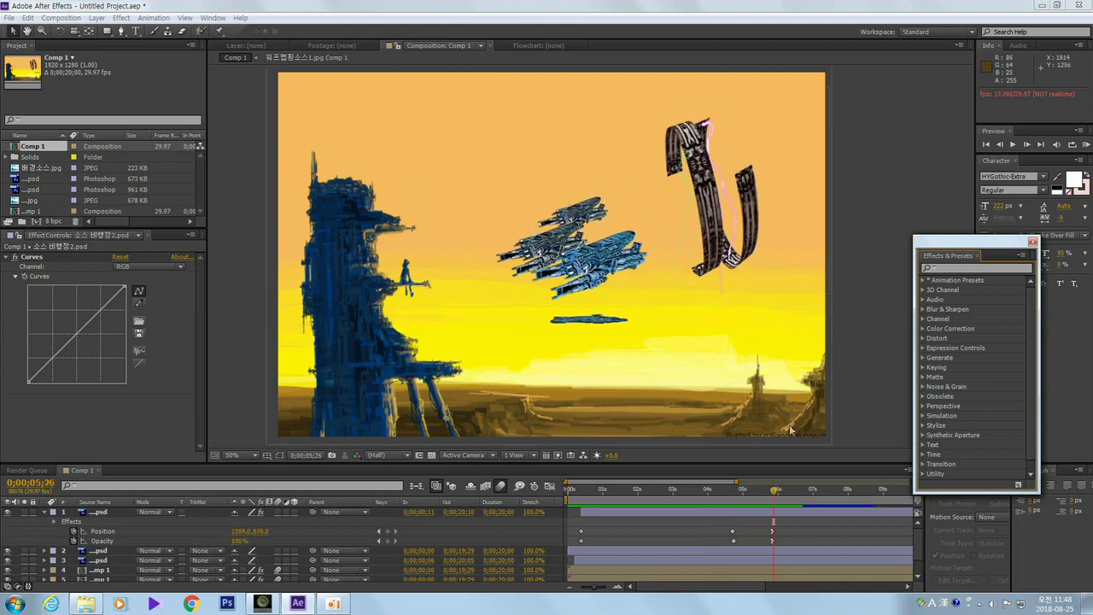
drag(774, 493, 564, 518)
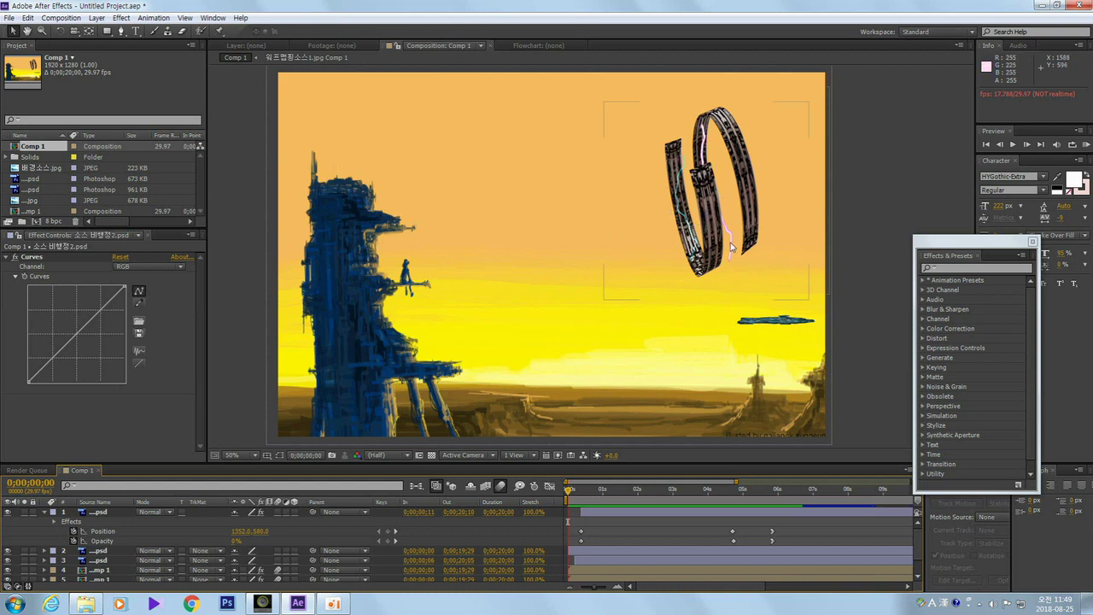
key(space)
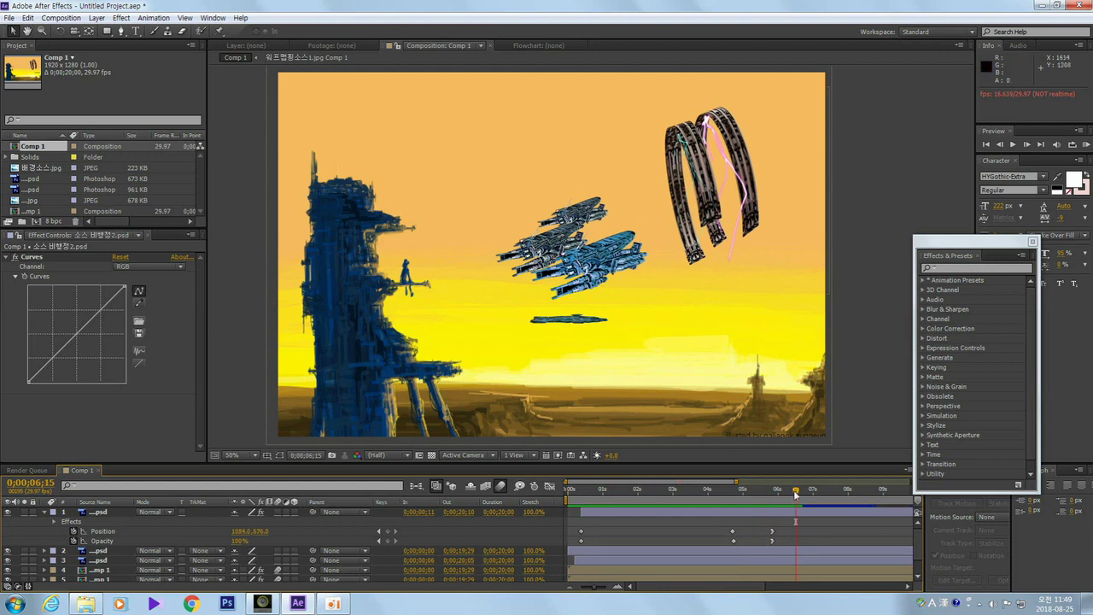
drag(796, 494, 769, 531)
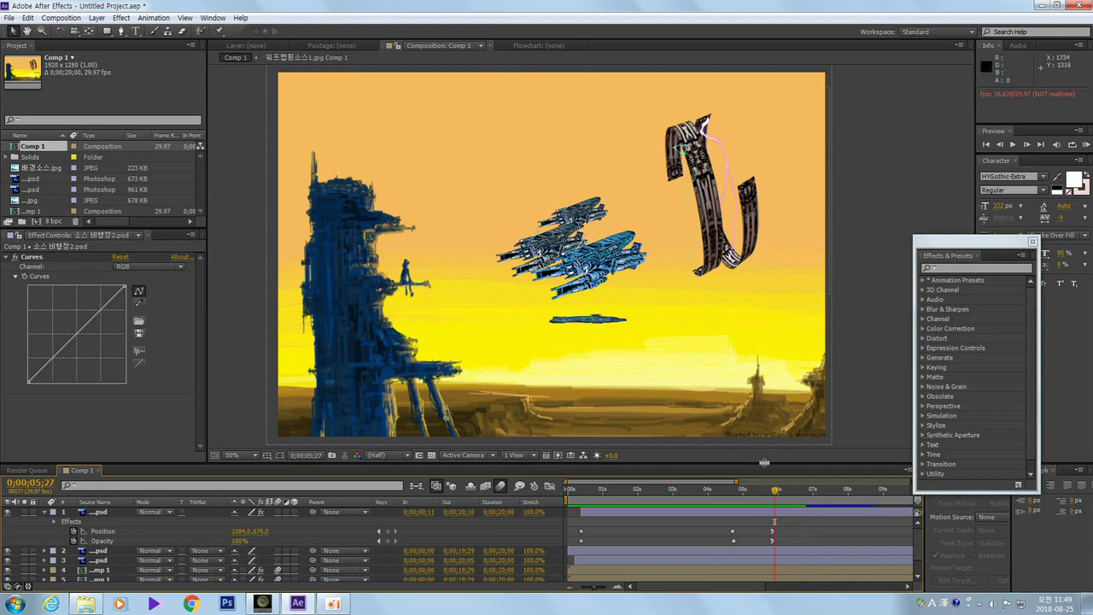
mouse_move(765, 463)
mouse_down()
mouse_move(767, 437)
mouse_move(768, 447)
mouse_up()
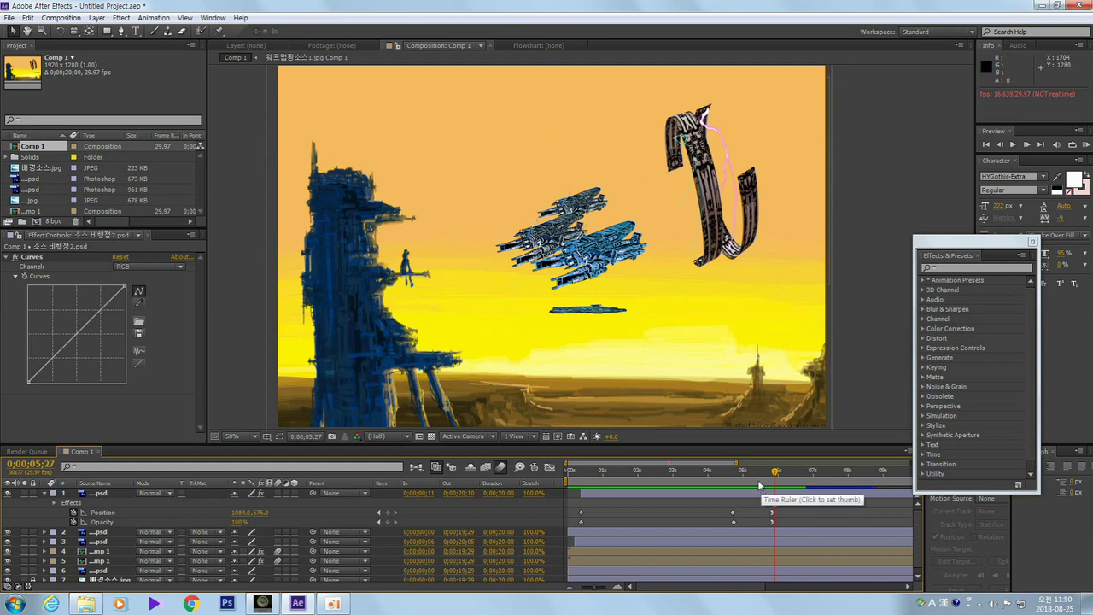
drag(776, 476, 768, 472)
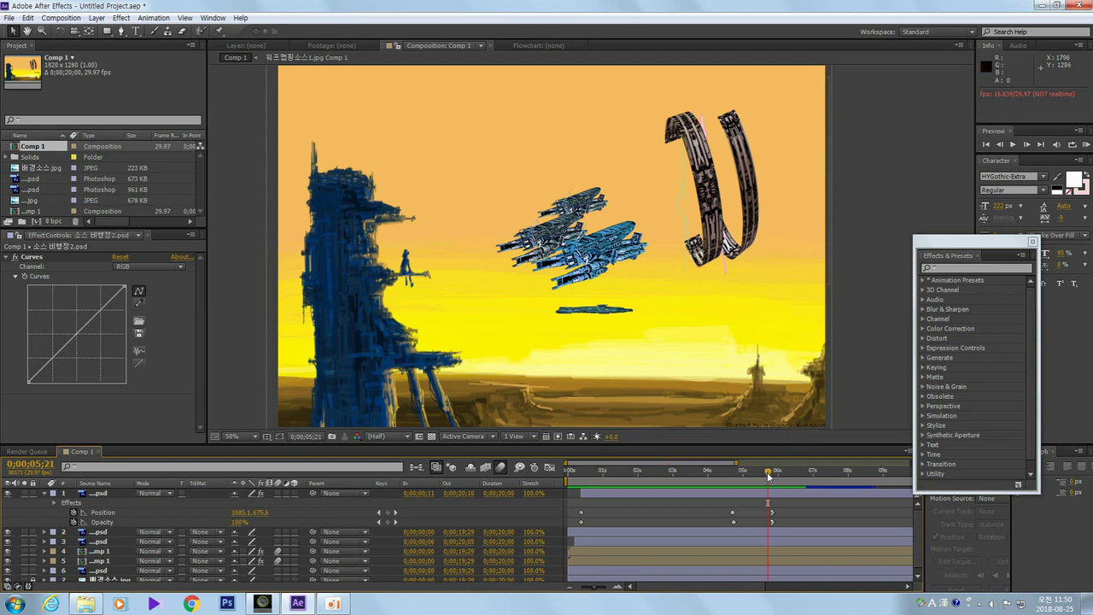
drag(768, 476, 556, 514)
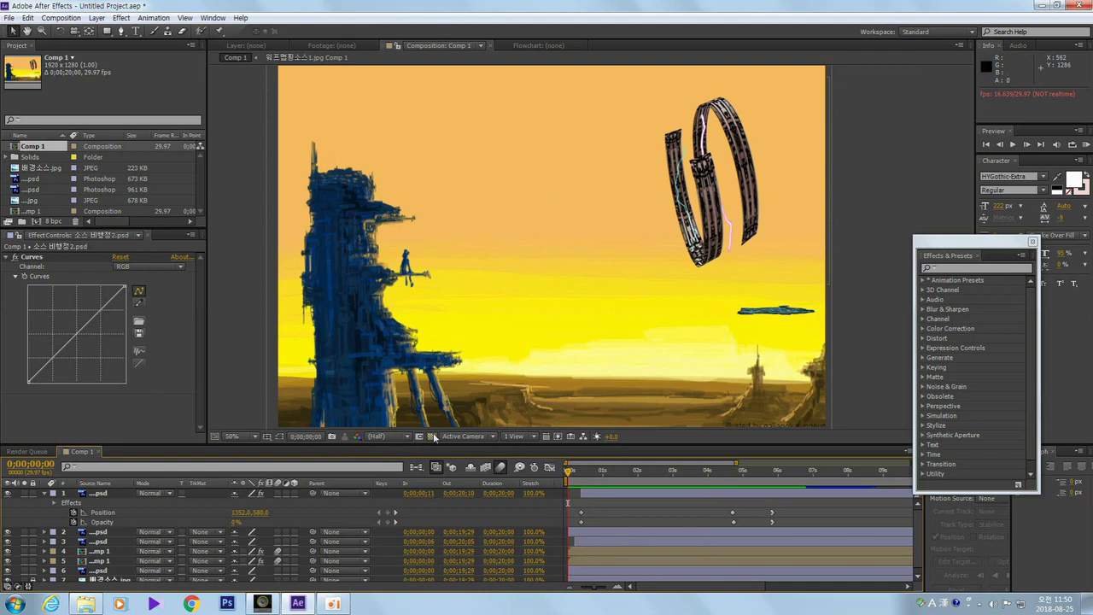
drag(431, 444, 437, 418)
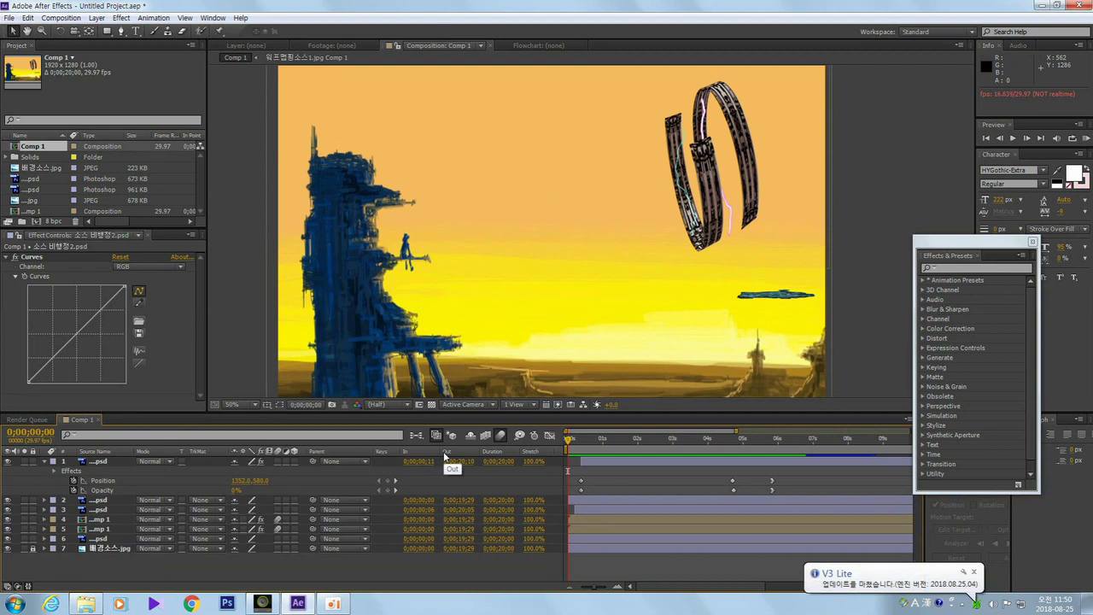
click(974, 572)
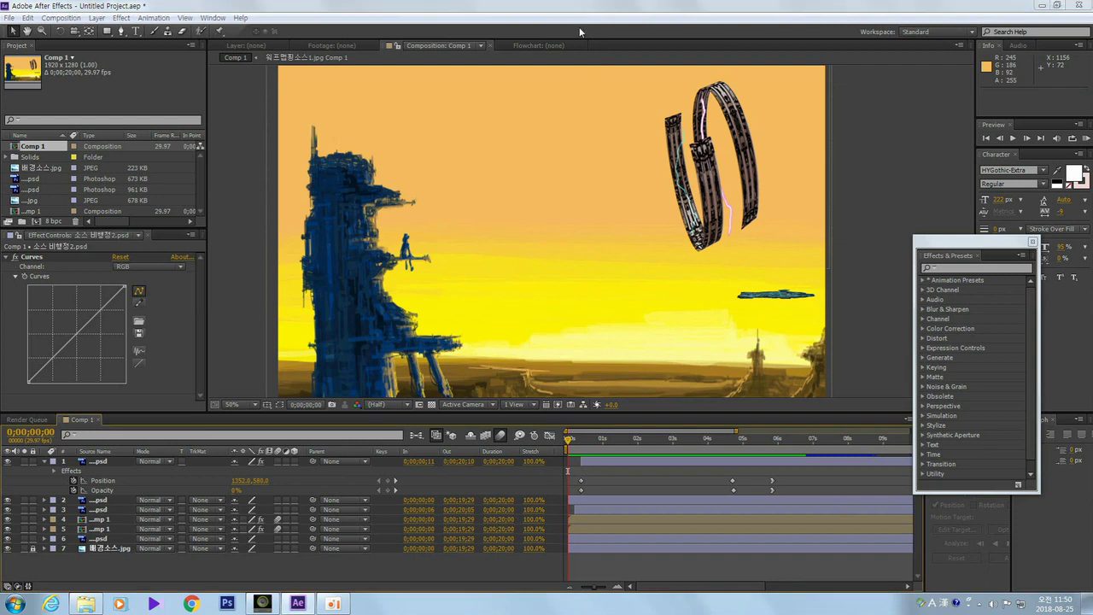
Step: Create a new 1920 x 1280 composition at 29.97 fps with a duration of 20 seconds
key(ctrl+n)
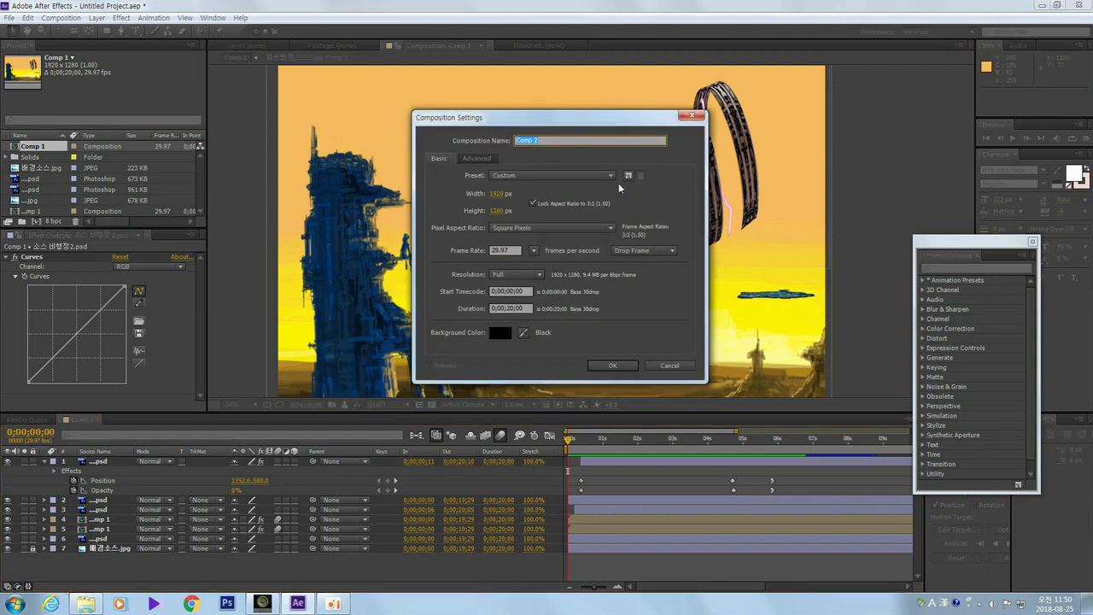
drag(588, 121, 593, 148)
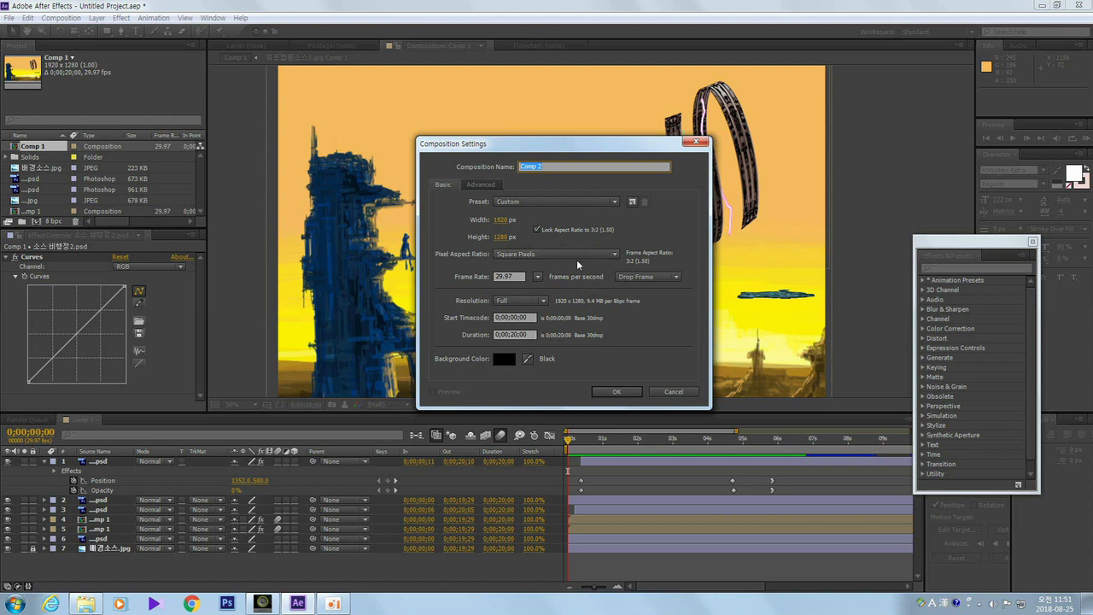
click(512, 334)
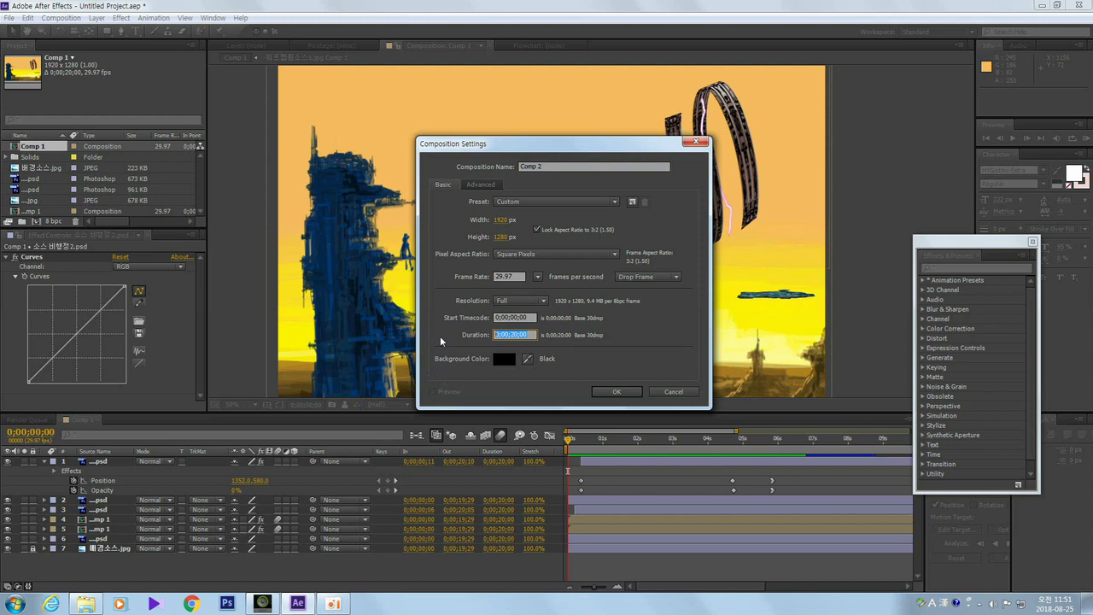
text(2000)
click(614, 391)
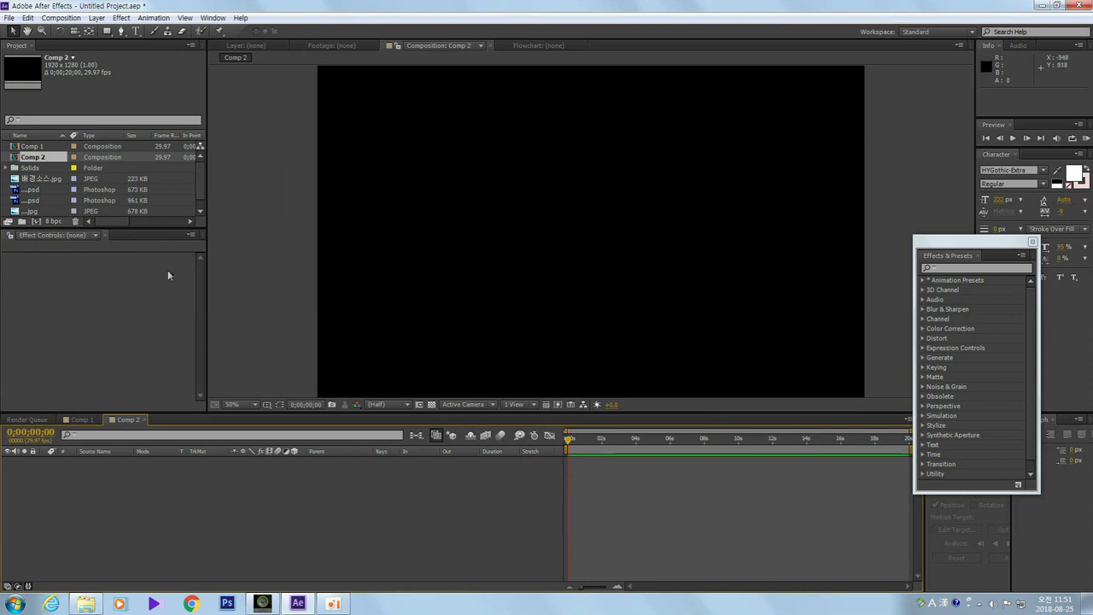
Step: Enlarge the project file list and add the background image 배경소스.jpg to the new composition as a layer
drag(143, 228, 136, 320)
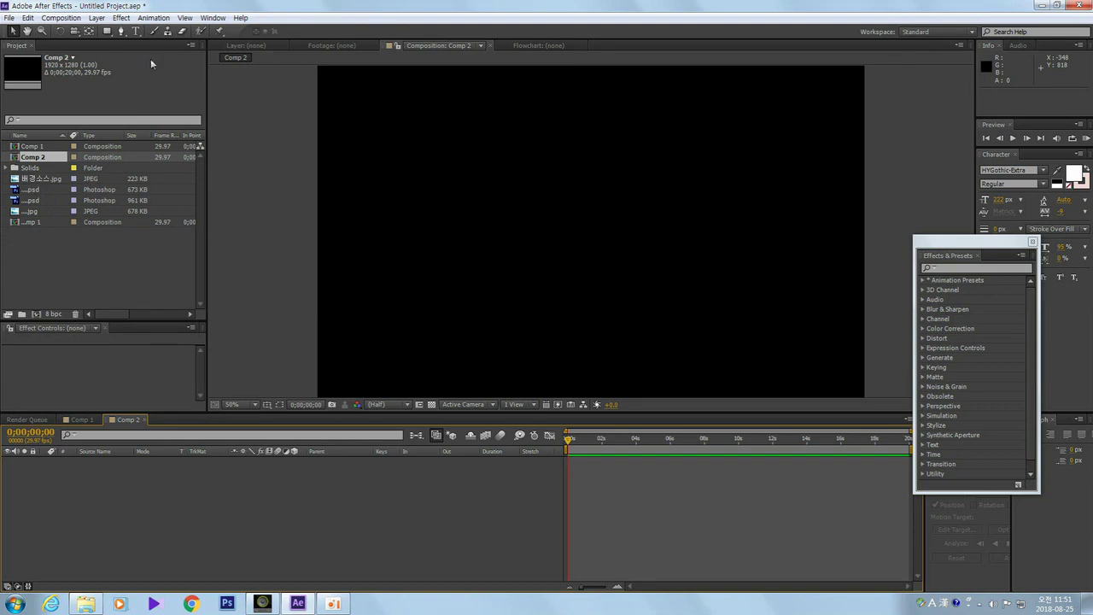
click(66, 263)
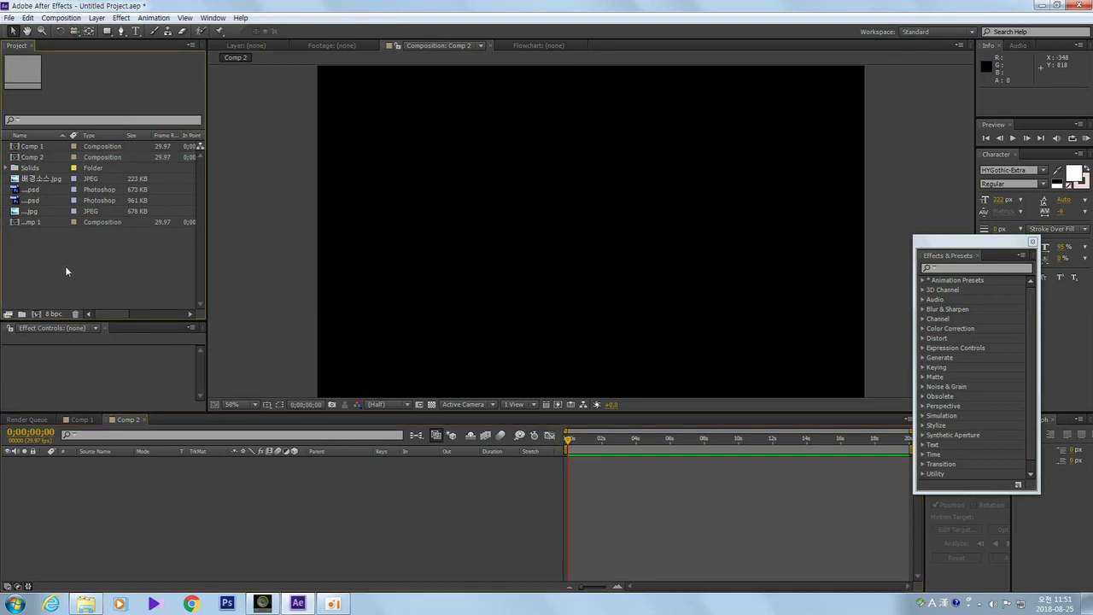
click(49, 180)
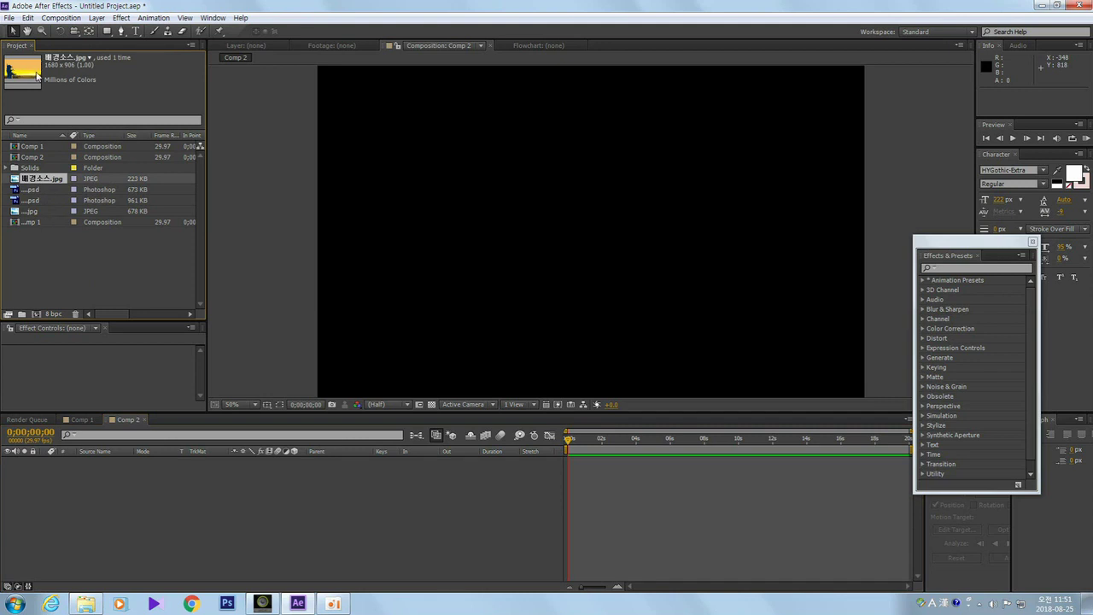
drag(44, 174, 185, 522)
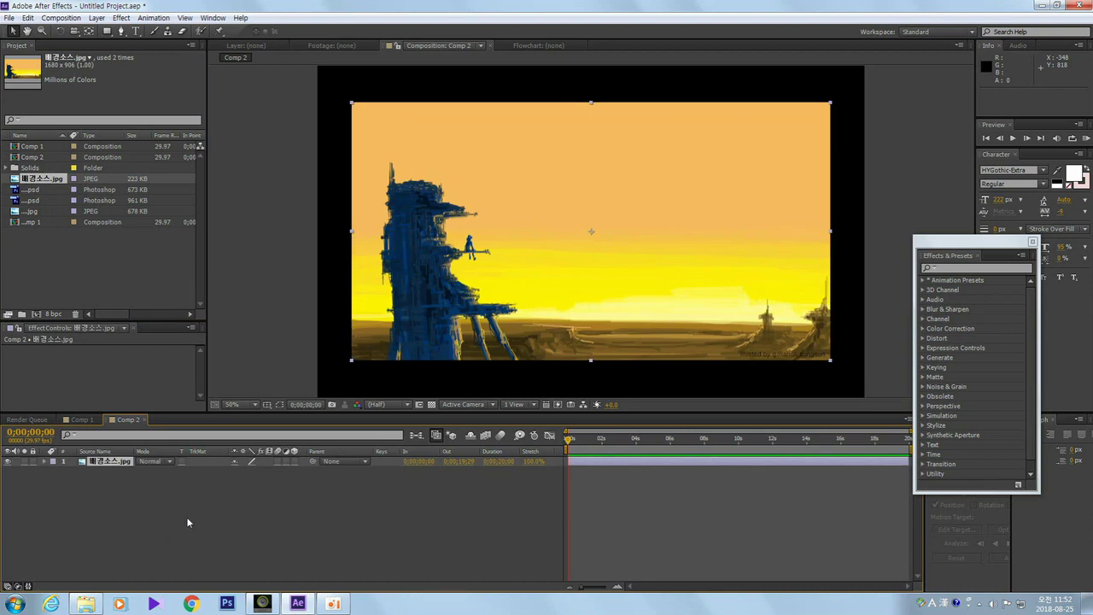
Step: Scale the background layer to about 117% by 142% so it covers the whole composition frame
drag(544, 414, 544, 455)
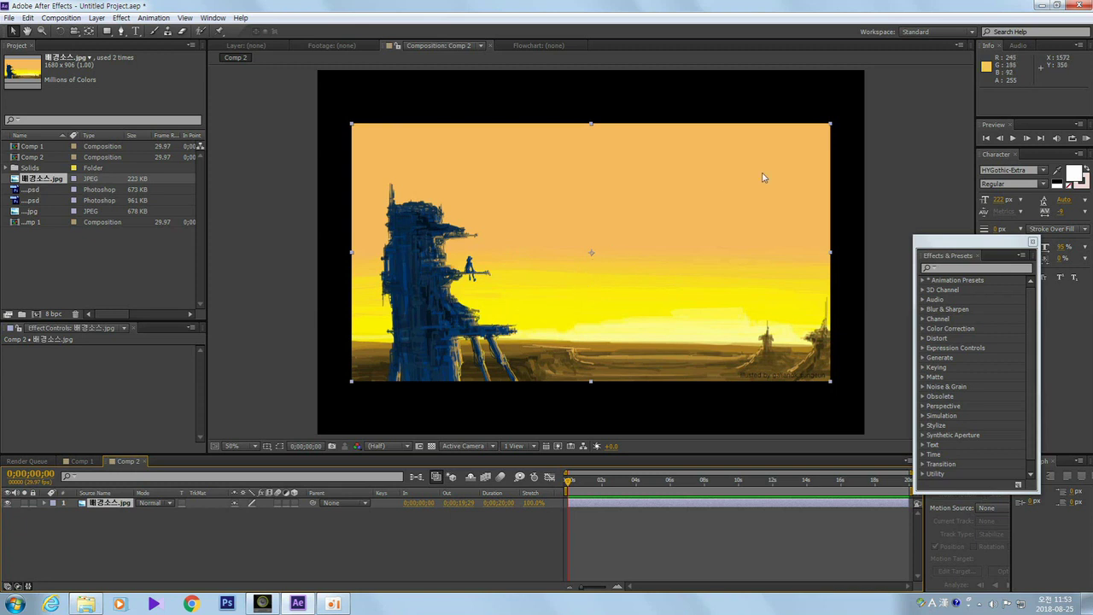
drag(832, 128, 869, 70)
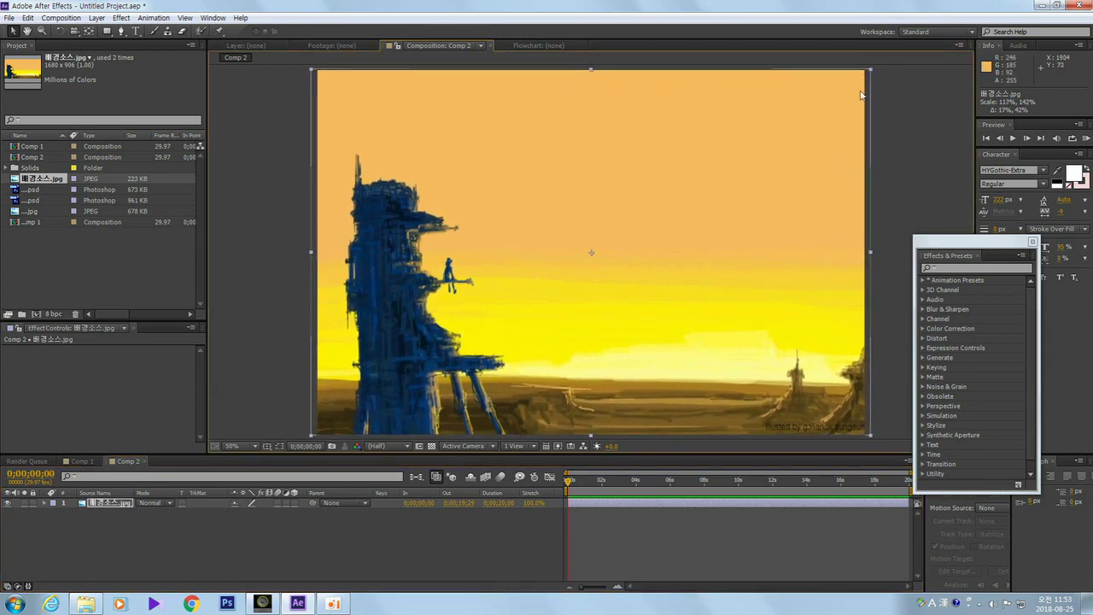
drag(793, 163, 775, 186)
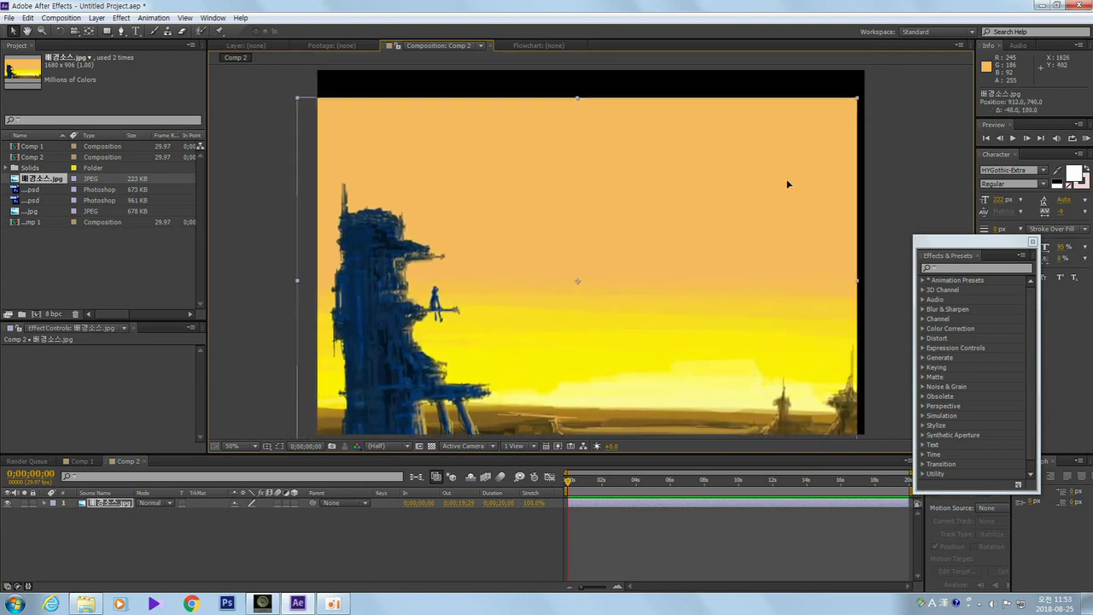
key(ctrl+z)
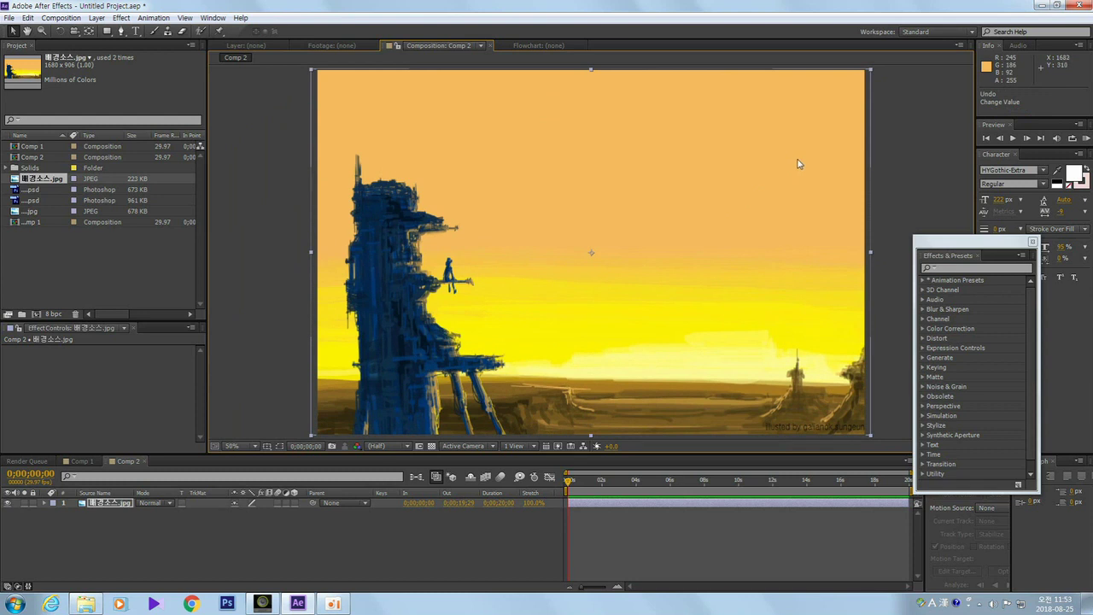
Step: Lock the background layer and try moving the image in the composition to test the lock
click(34, 503)
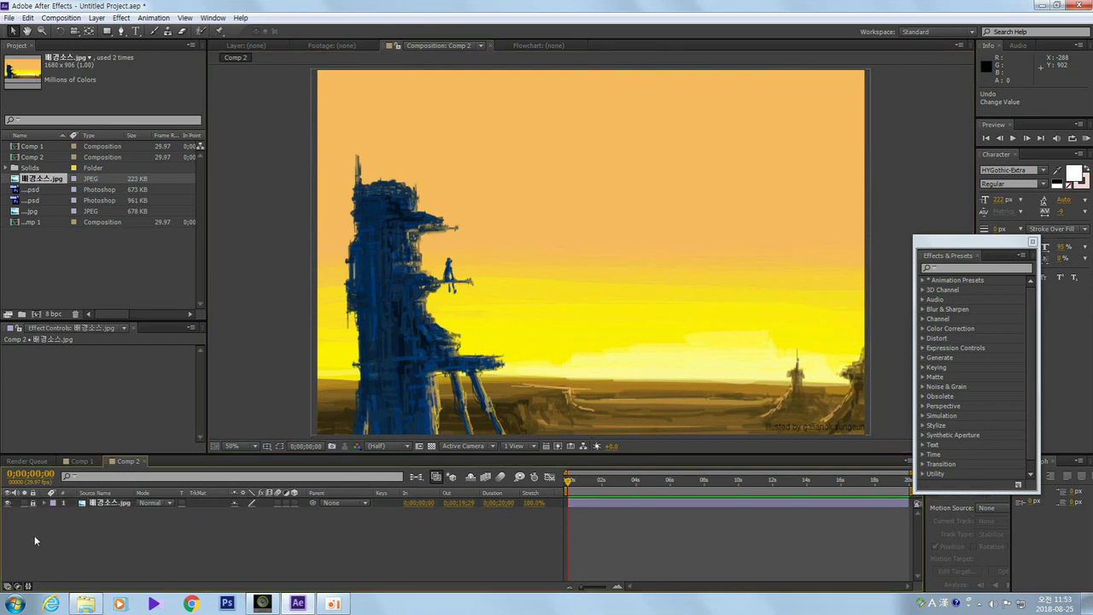
click(333, 298)
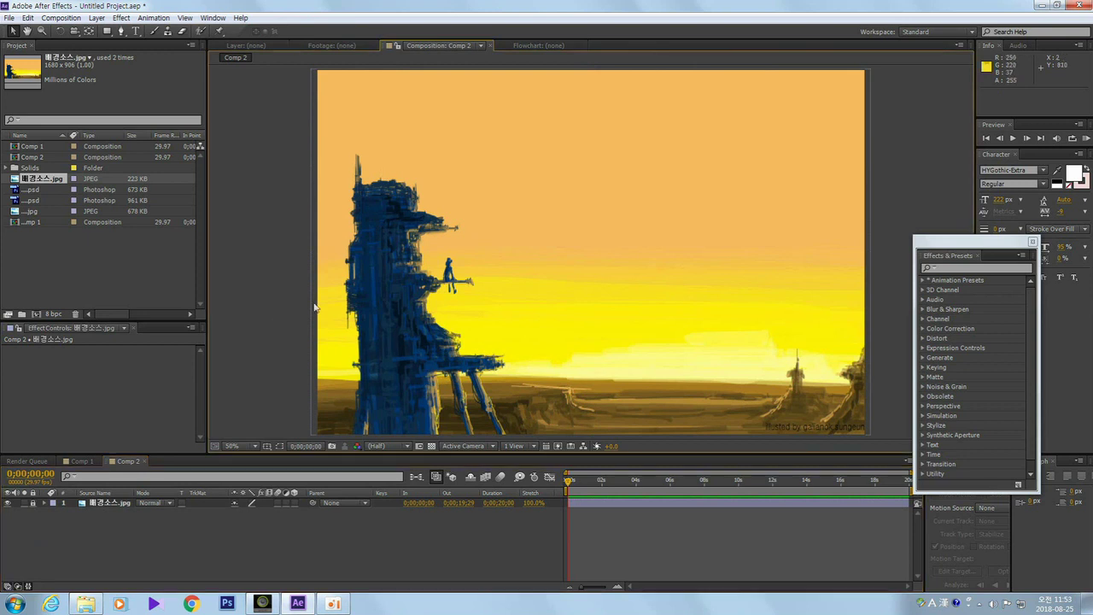
drag(300, 320, 333, 291)
drag(288, 339, 326, 306)
click(33, 248)
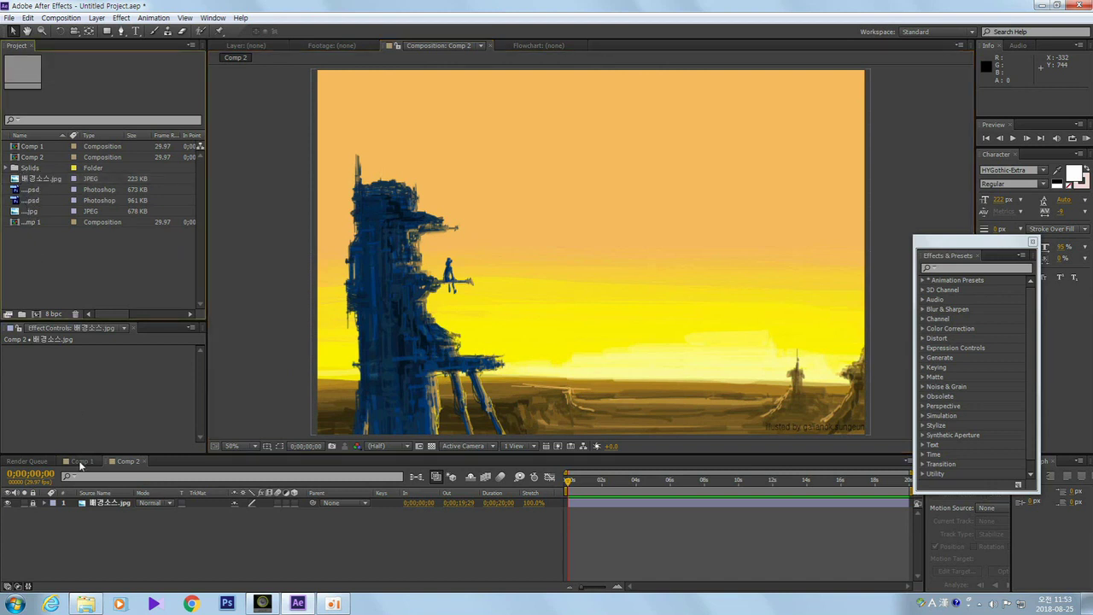
Step: Scrub the opening of Comp 1 to examine the rotating ring and return to Comp 2
click(81, 462)
drag(569, 483, 622, 489)
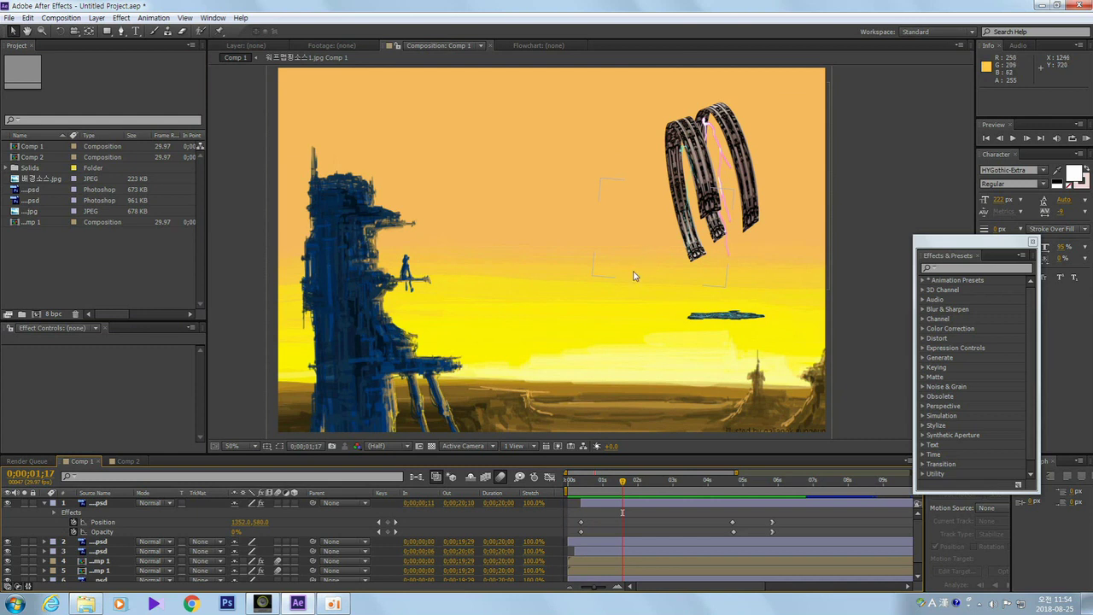
drag(623, 485, 565, 485)
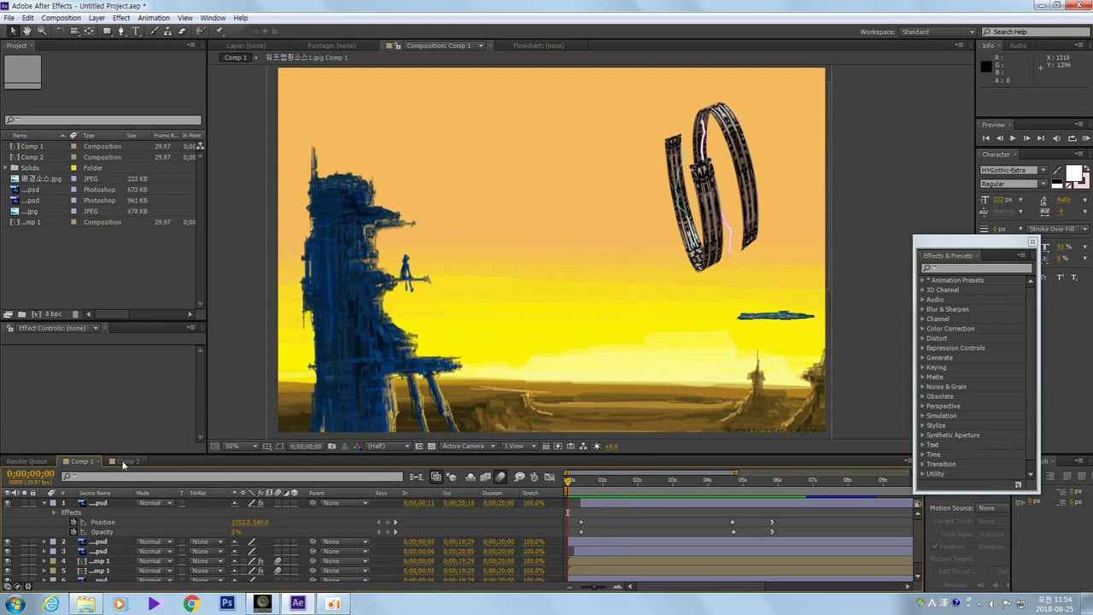
click(124, 461)
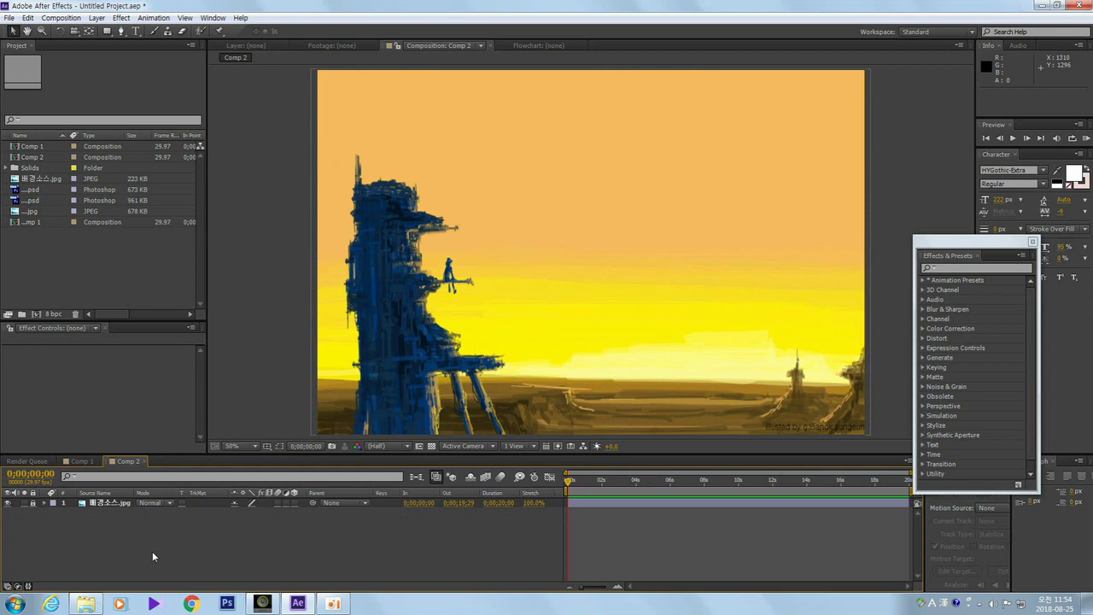
Step: Create another 1920 x 1280, 20-second composition and add the ring texture image 워프맵핑소스1.jpg to it
key(ctrl+n)
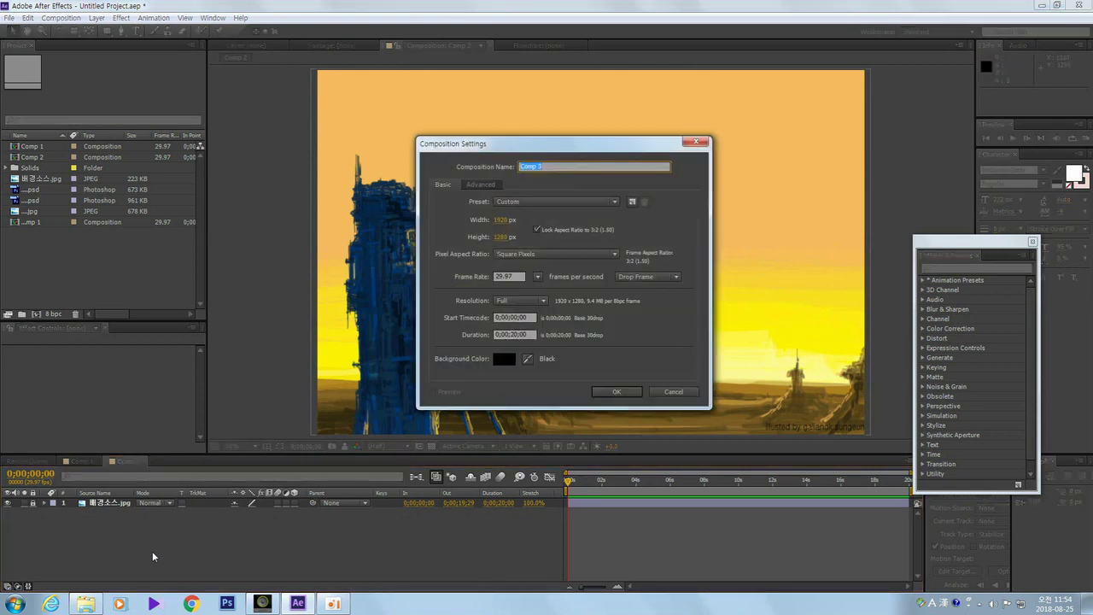
key(Return)
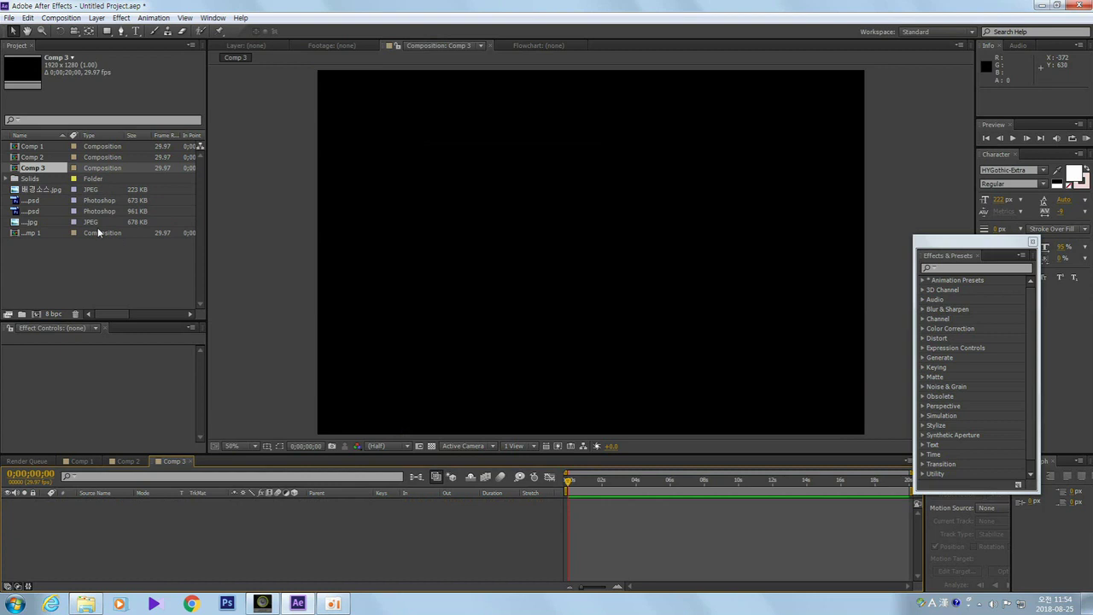
drag(34, 204, 32, 224)
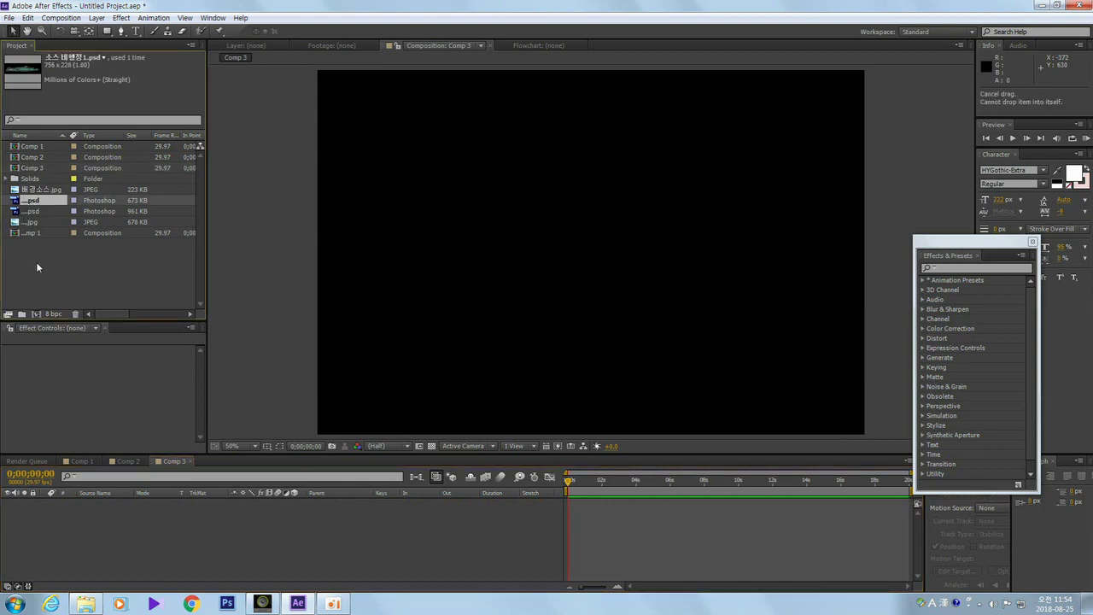
click(34, 212)
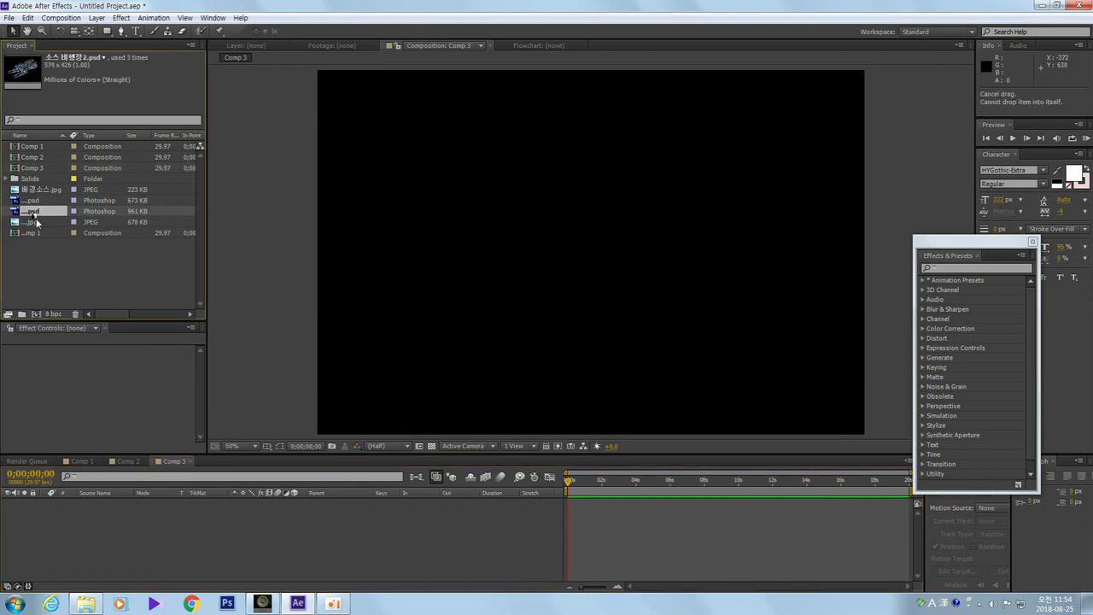
click(25, 270)
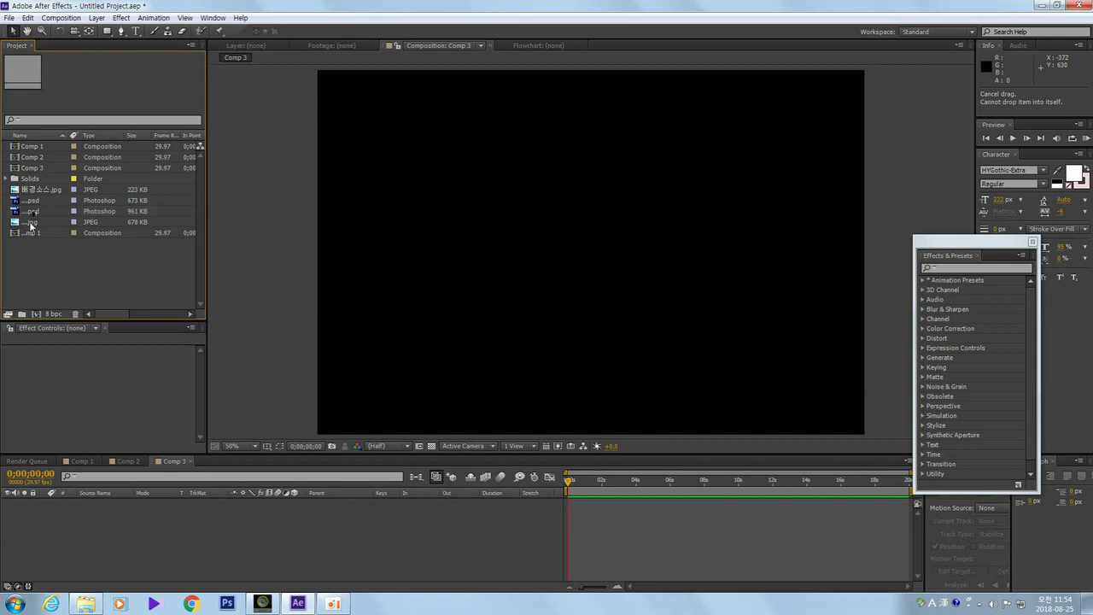
click(31, 224)
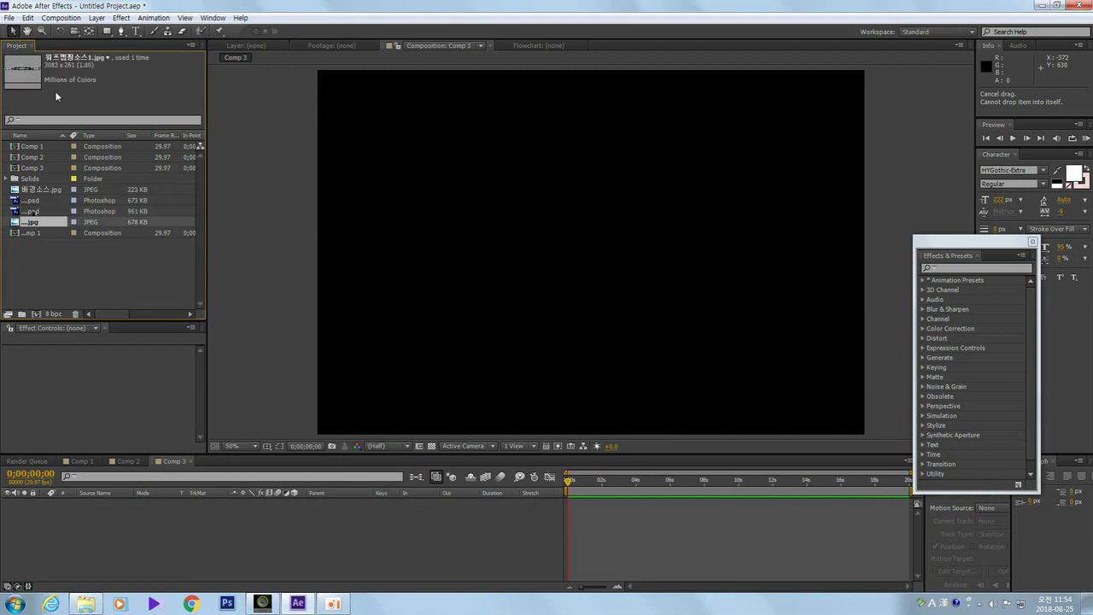
drag(31, 224, 256, 538)
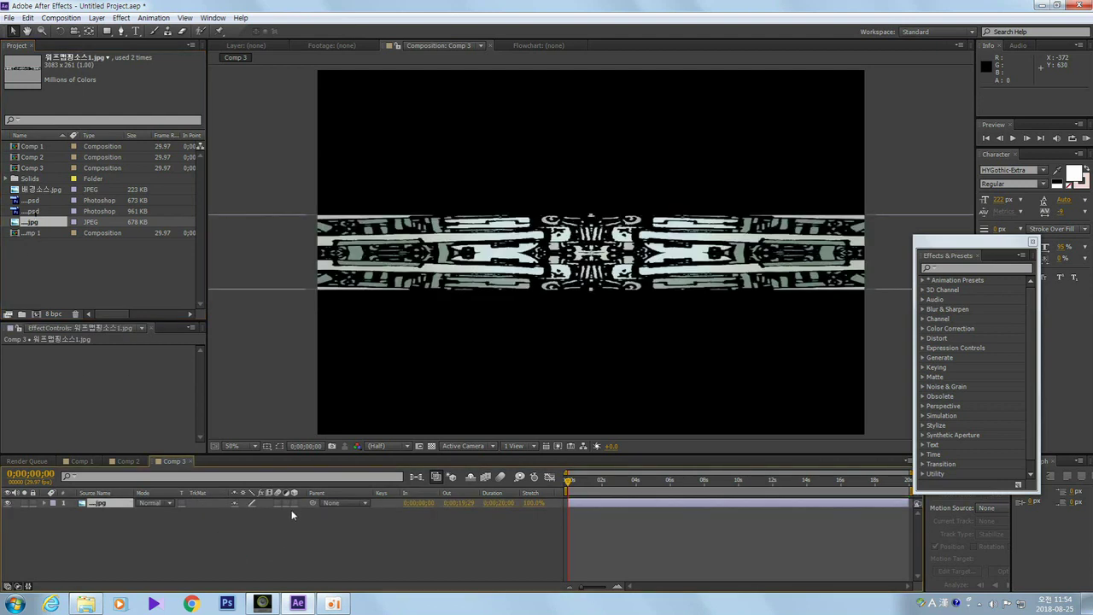
Step: Scale the ring texture layer to about 59% by 36% so the strip fits inside the composition frame
key(comma)
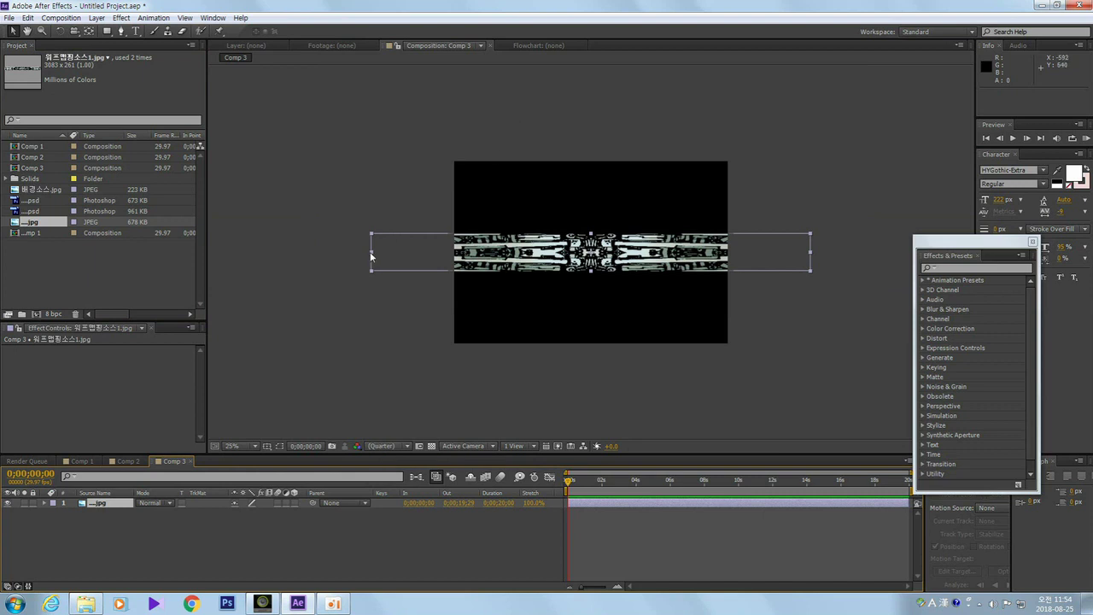
drag(372, 255, 464, 271)
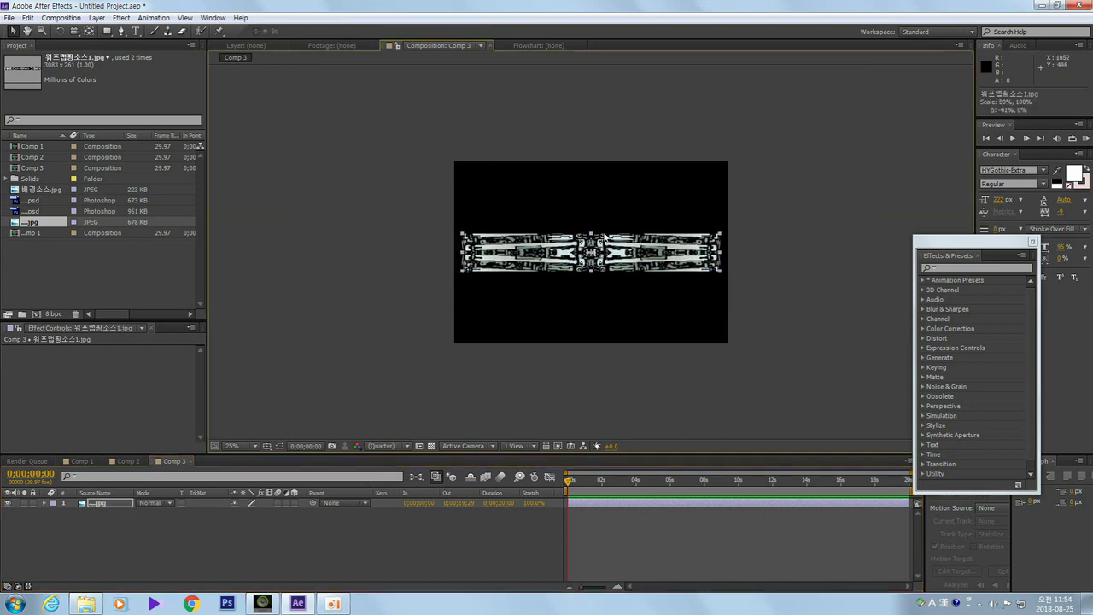
drag(591, 233, 589, 249)
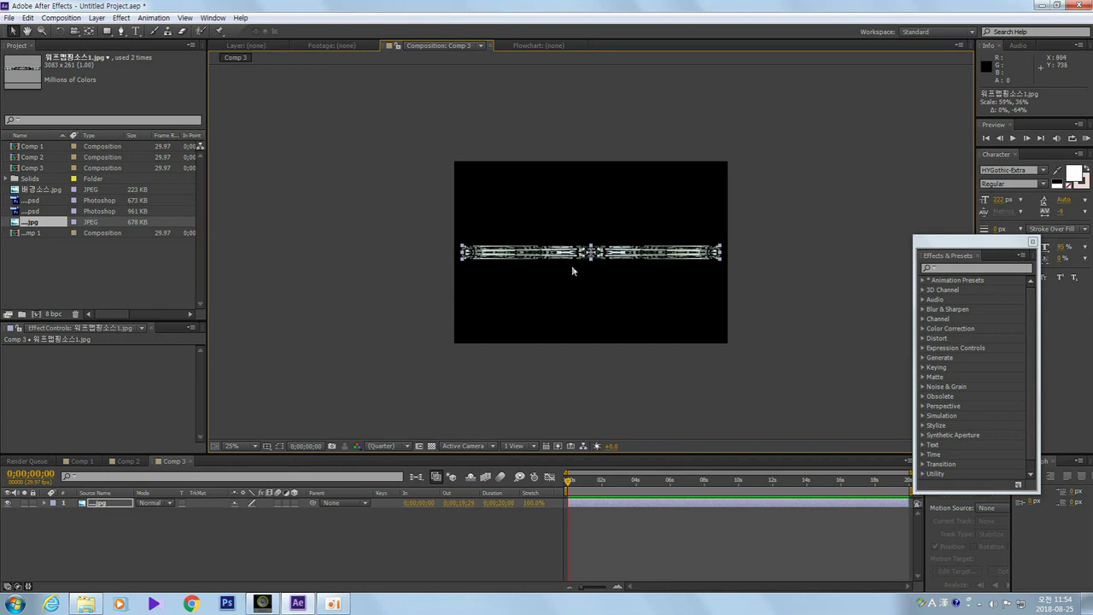
drag(462, 253, 460, 254)
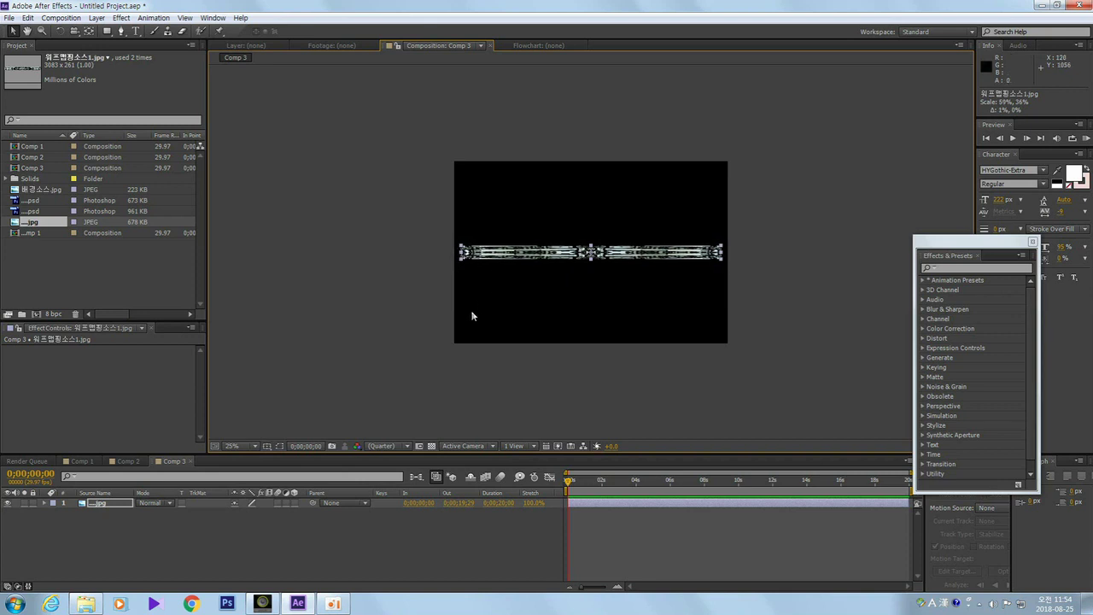
key(period)
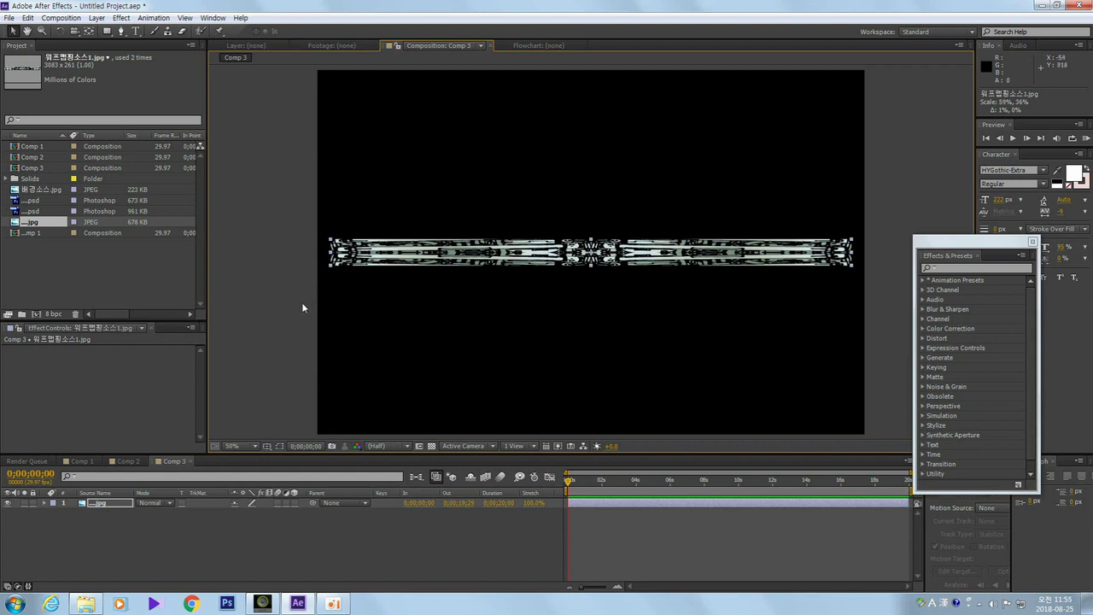
click(284, 275)
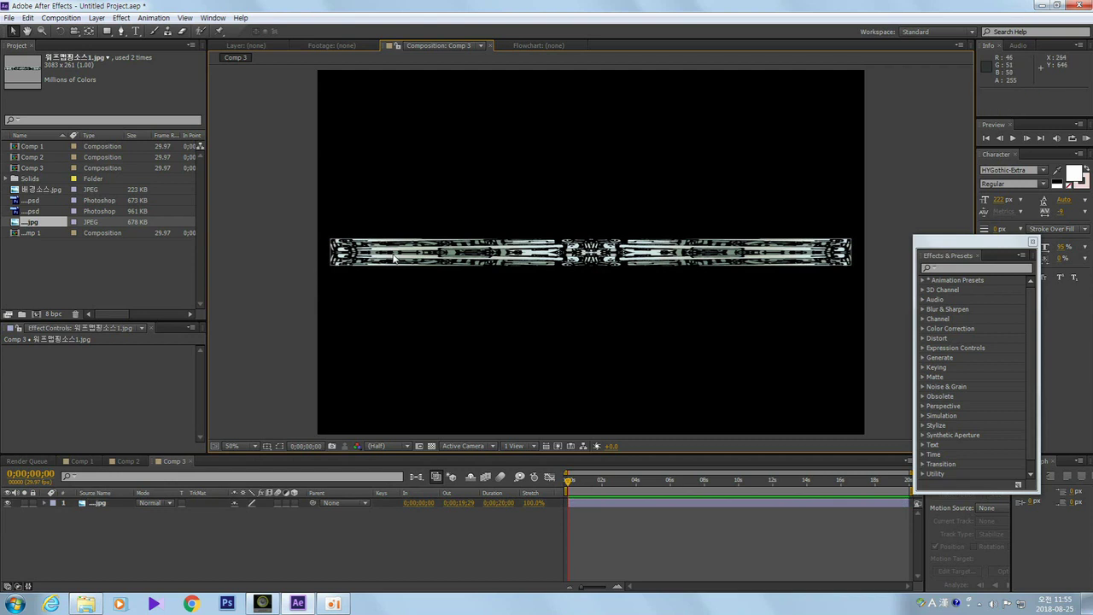
click(386, 261)
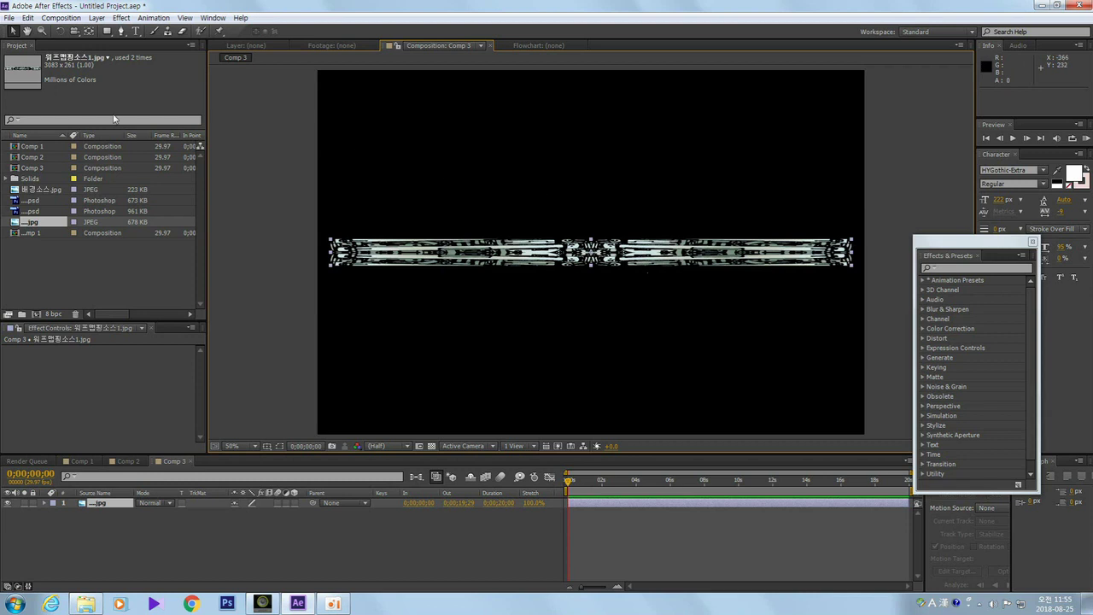
click(121, 18)
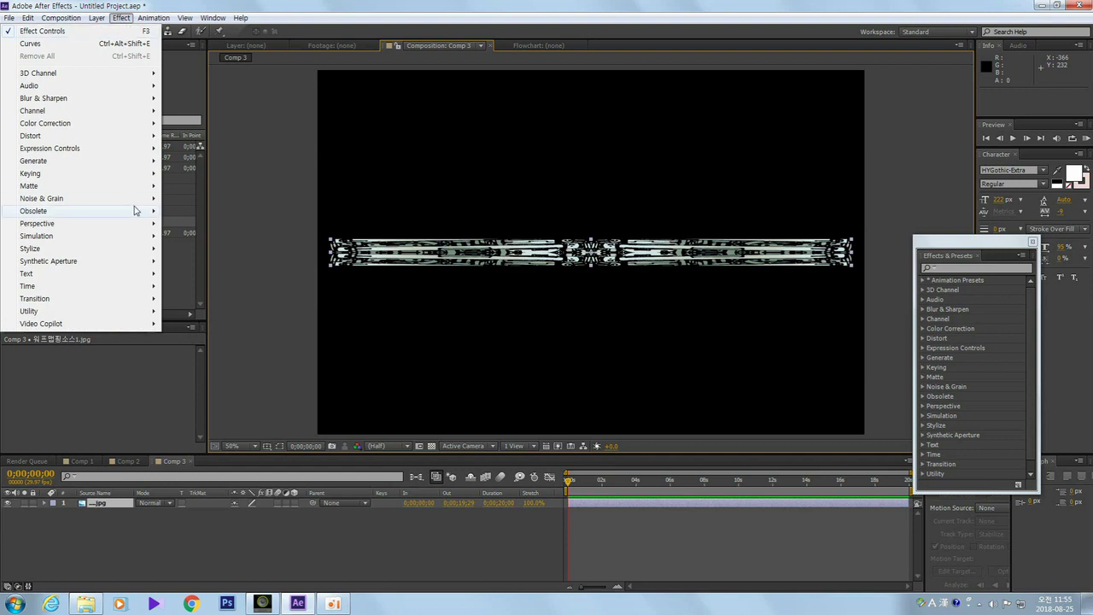
mouse_move(133, 212)
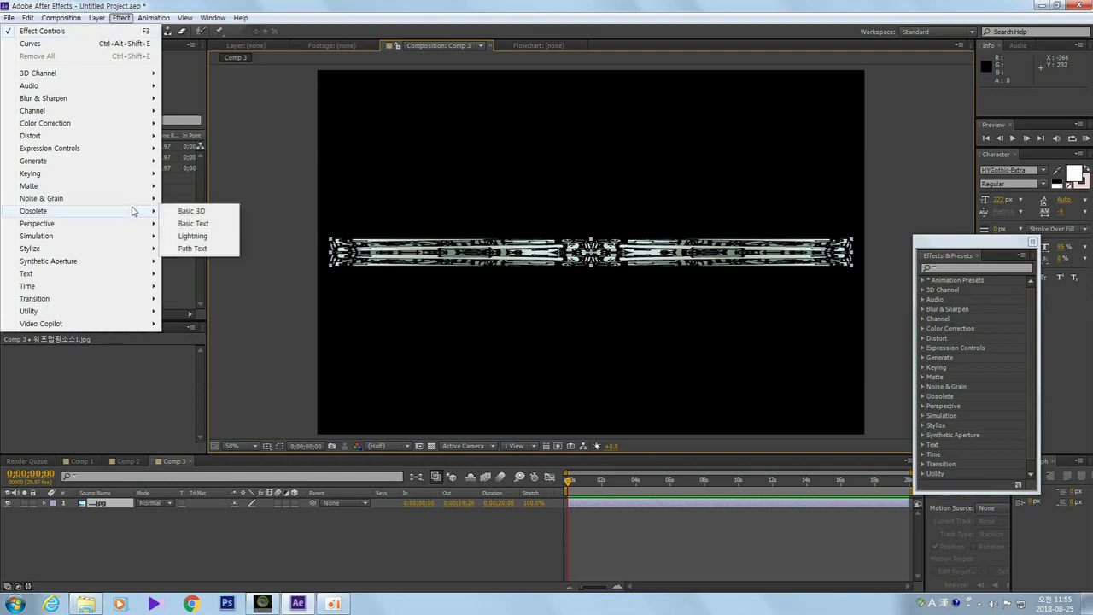
mouse_move(111, 241)
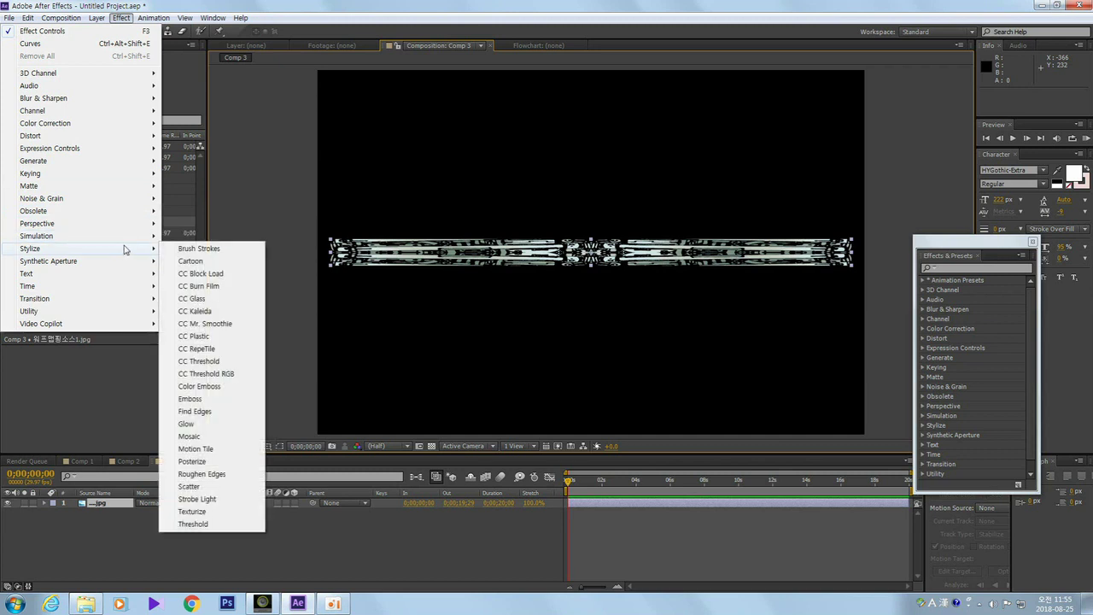
click(347, 8)
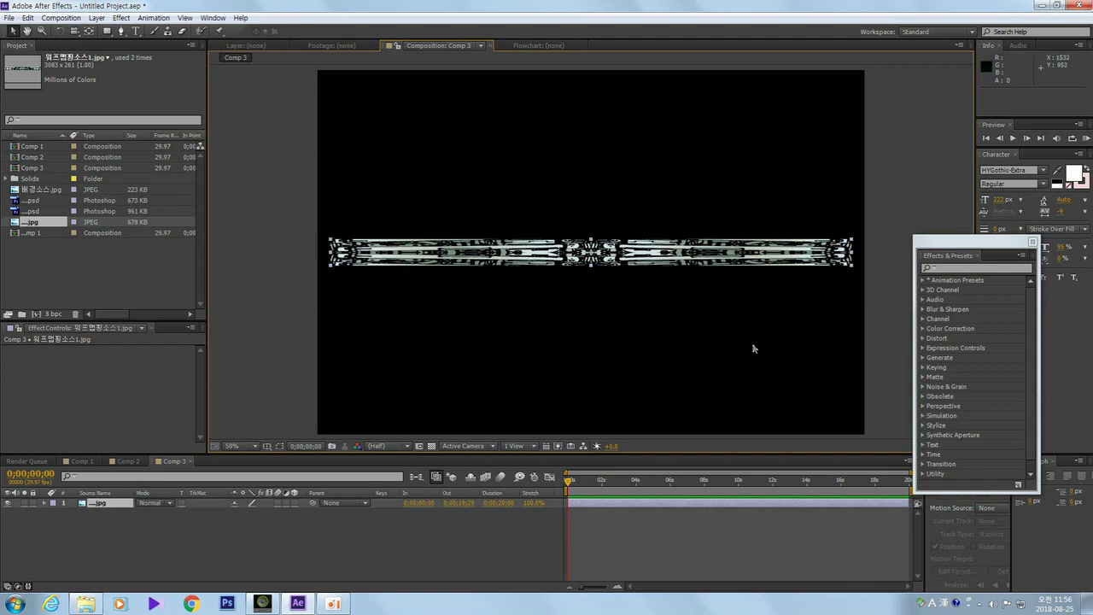
Step: Examine the CC Cylinder settings of the finished ring in Comp 1 and return to Comp 3
click(332, 539)
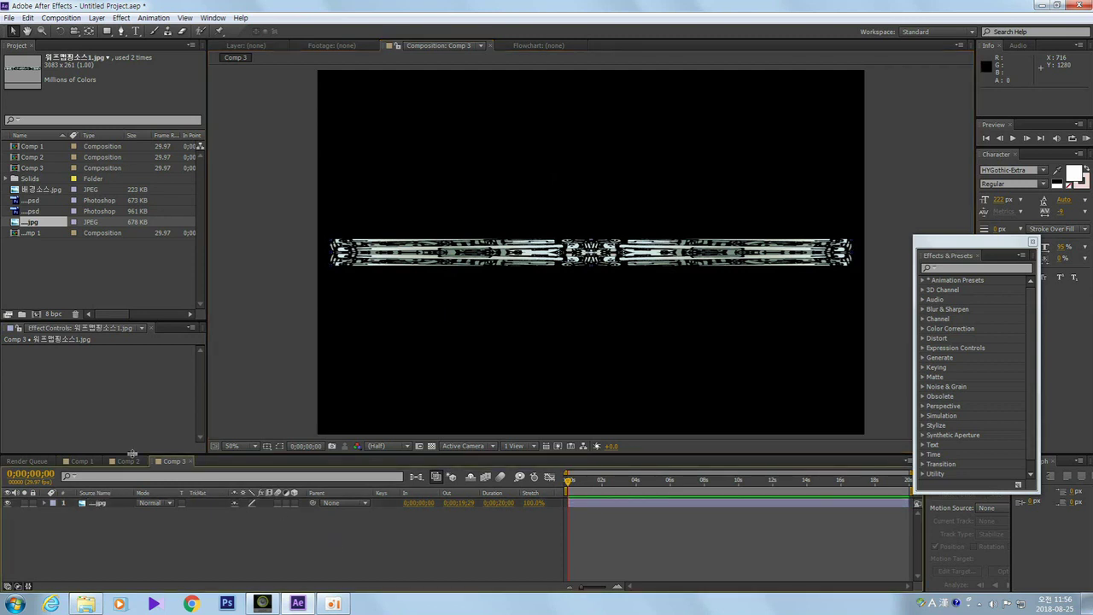
click(127, 461)
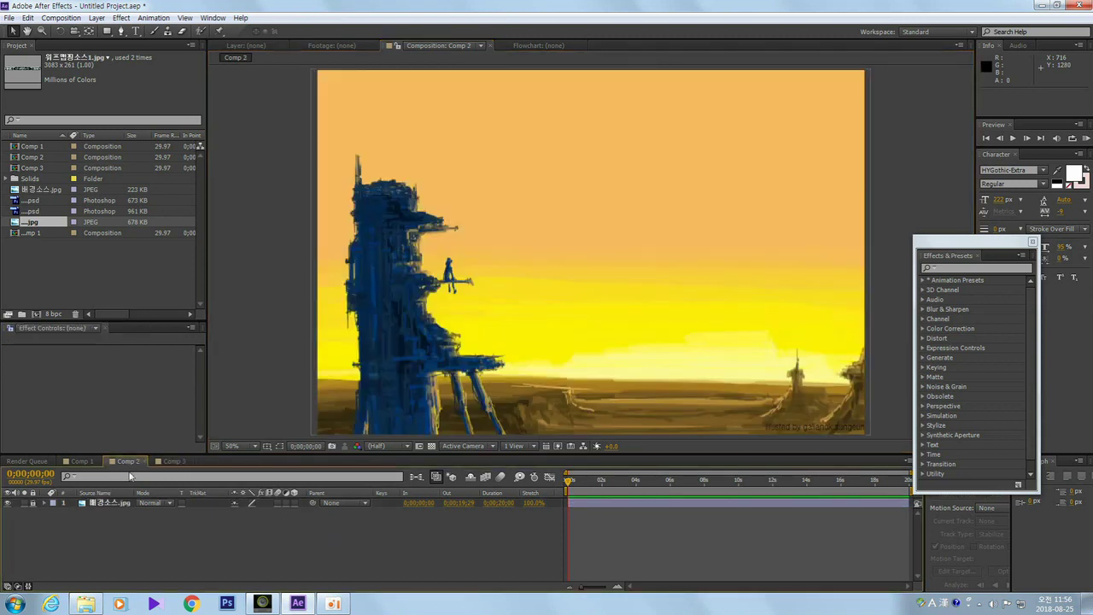
click(81, 461)
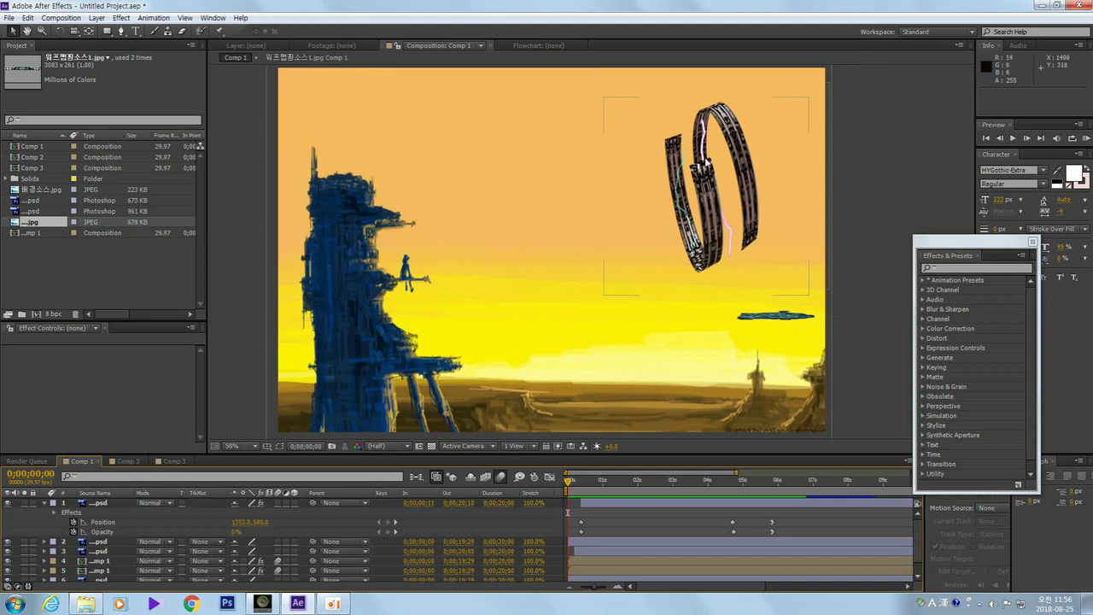
click(708, 204)
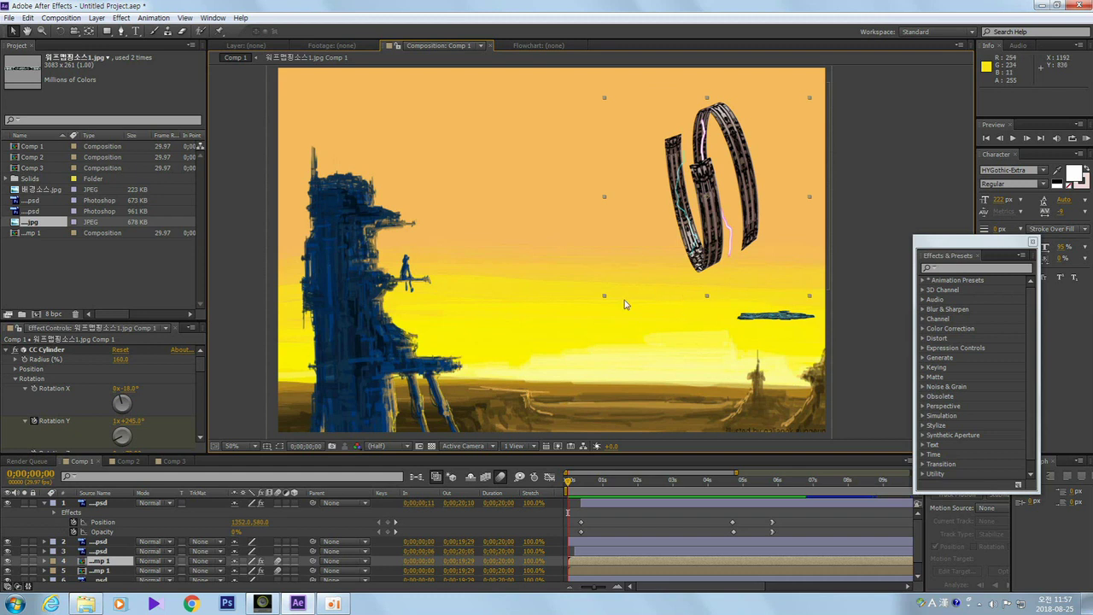
click(173, 462)
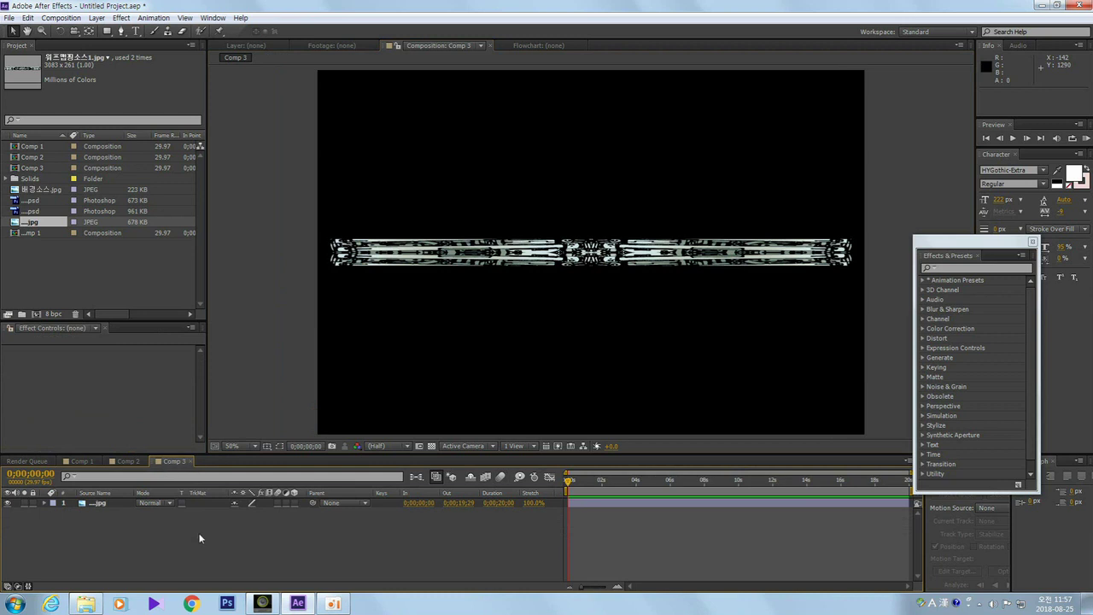
Step: Apply the CC Cylinder perspective effect to the ring texture layer in Comp 3
click(408, 258)
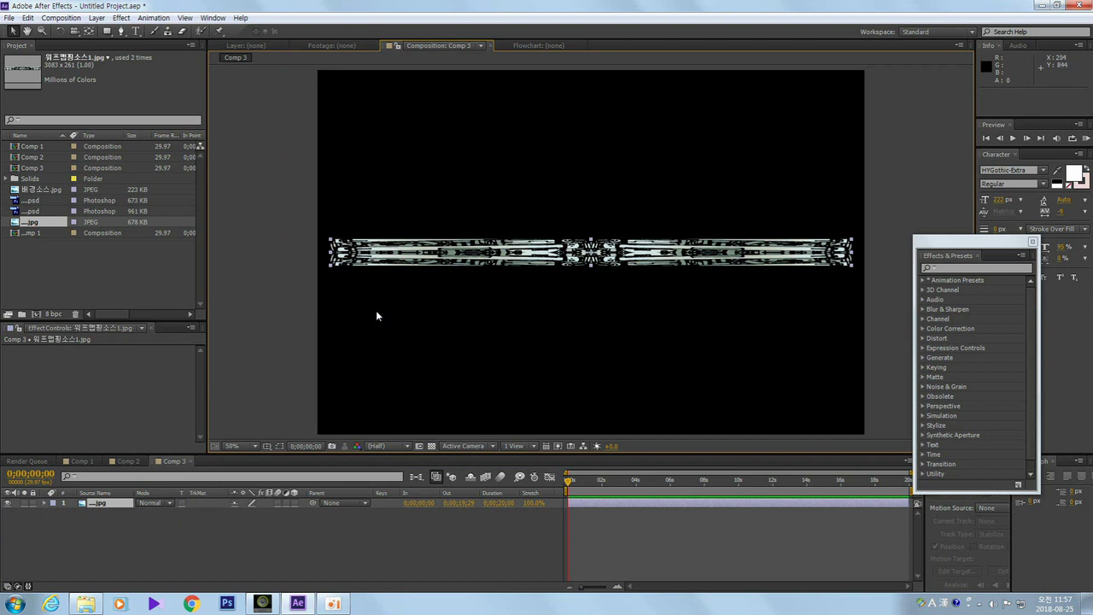
click(419, 258)
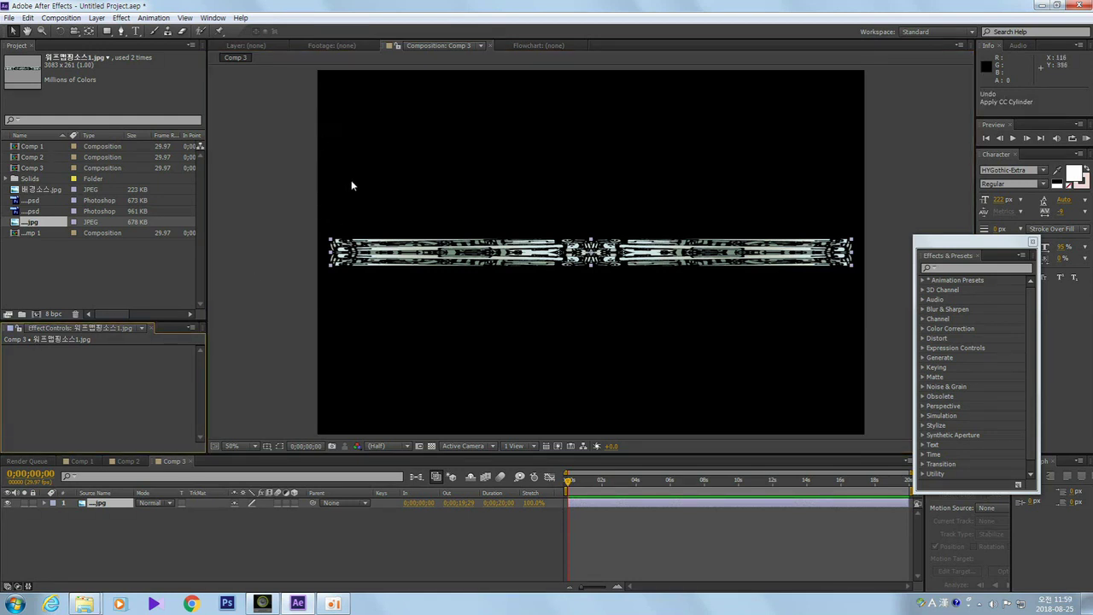
click(269, 314)
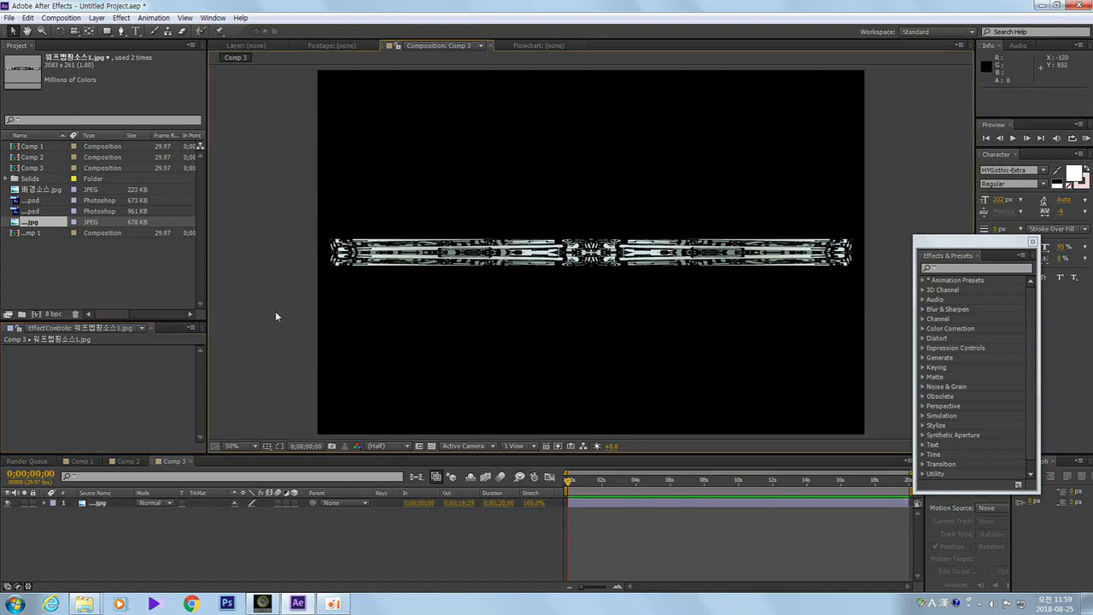
click(386, 258)
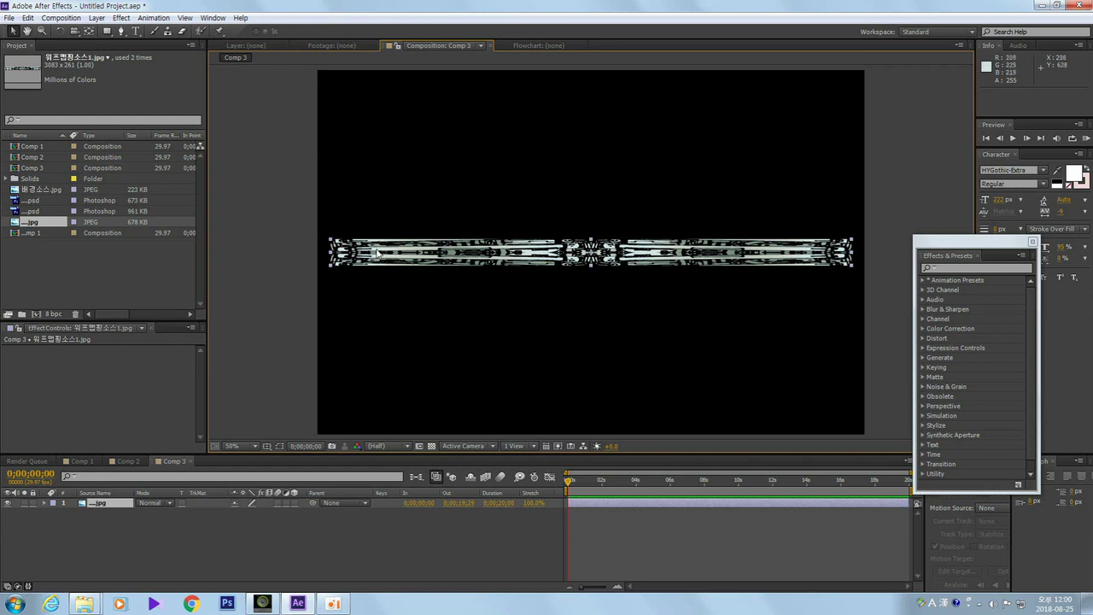
click(122, 19)
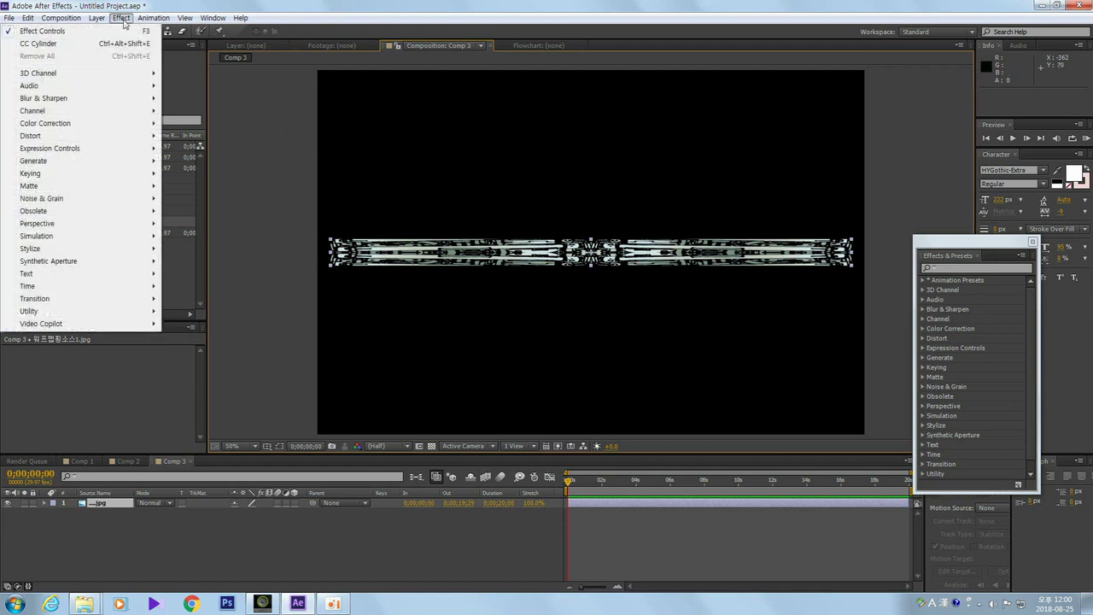
mouse_move(123, 226)
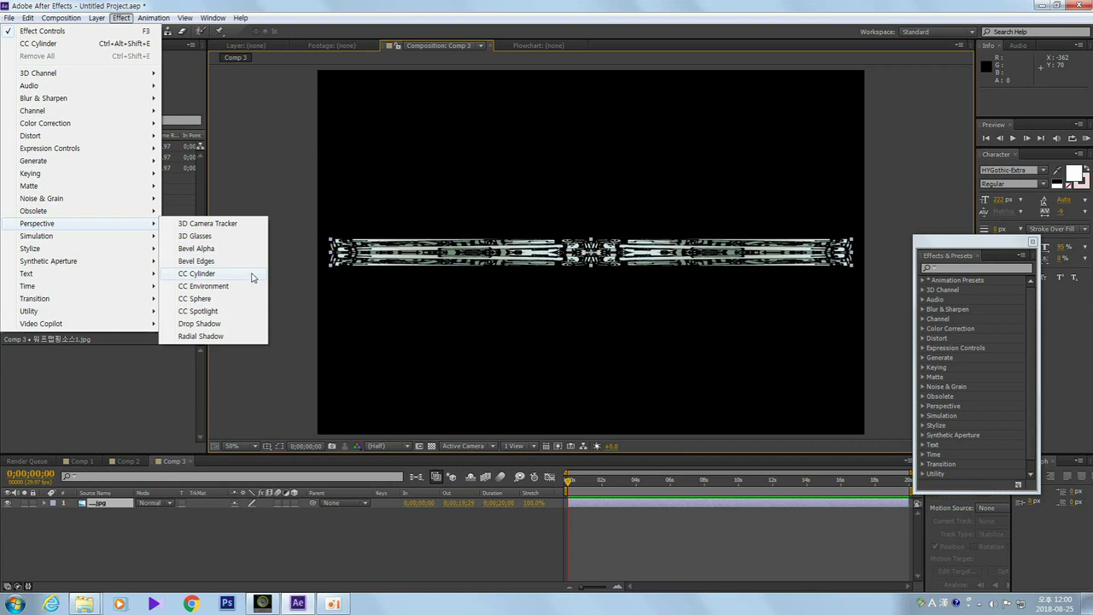
click(197, 273)
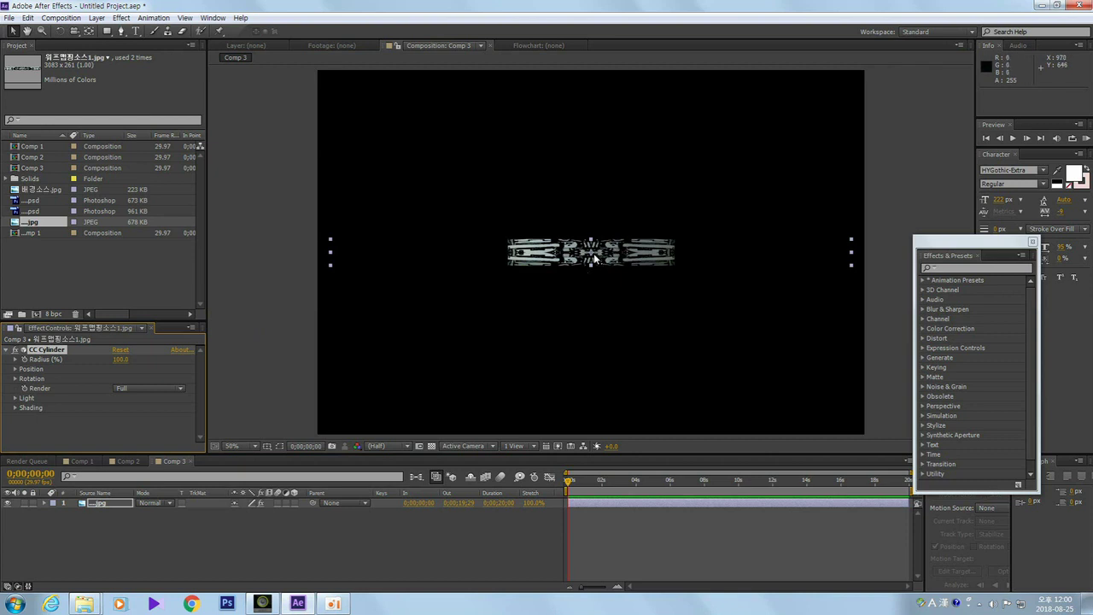
Step: View Comp 2 and the reference ring in Comp 1 for comparison, and return to Comp 3
click(125, 461)
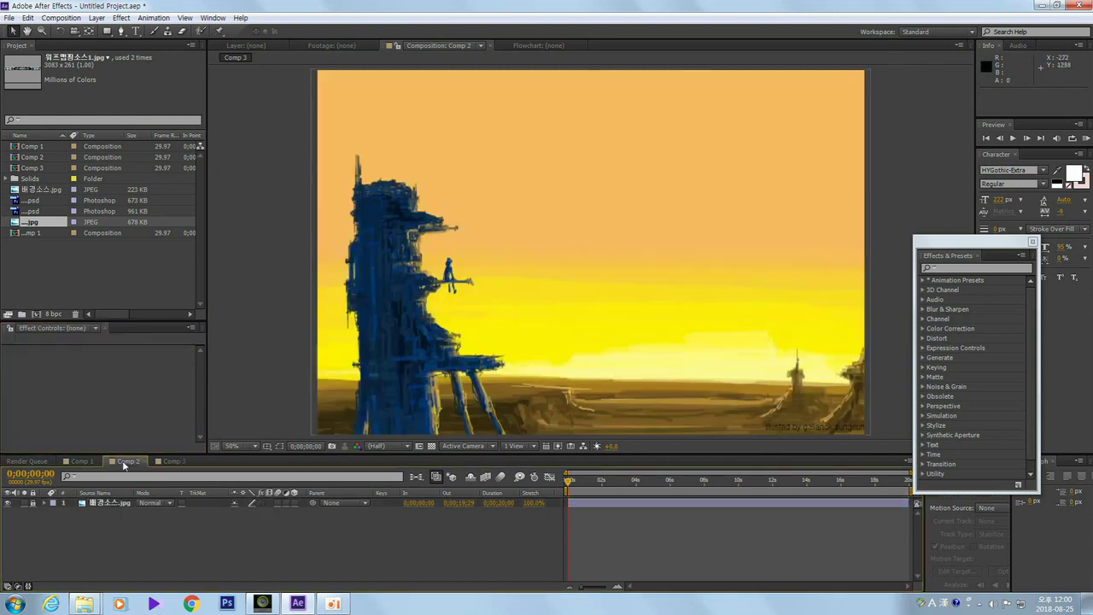
click(82, 461)
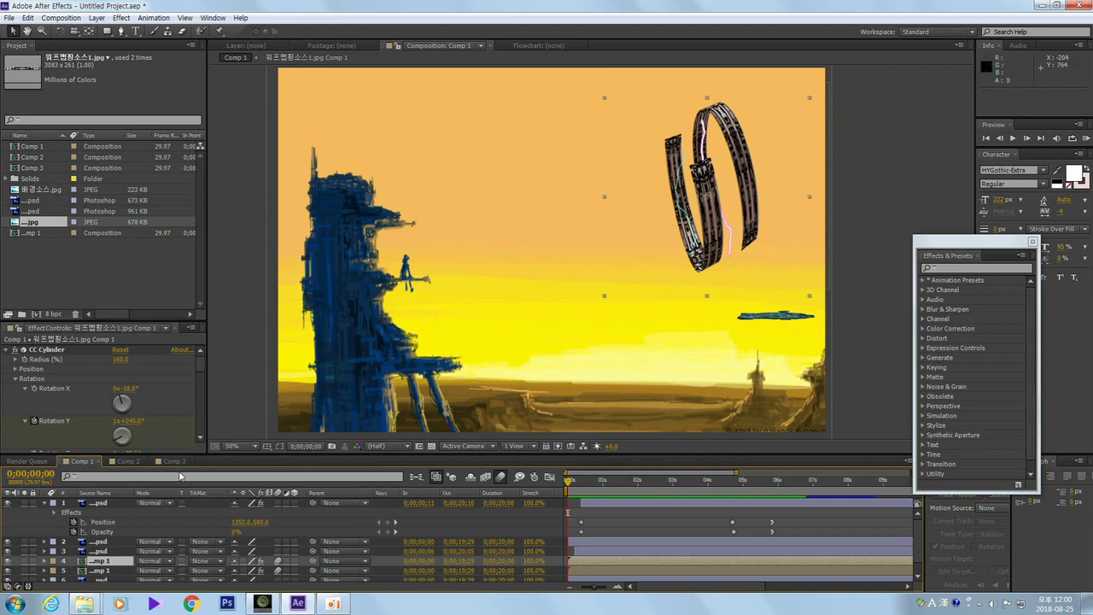
click(173, 461)
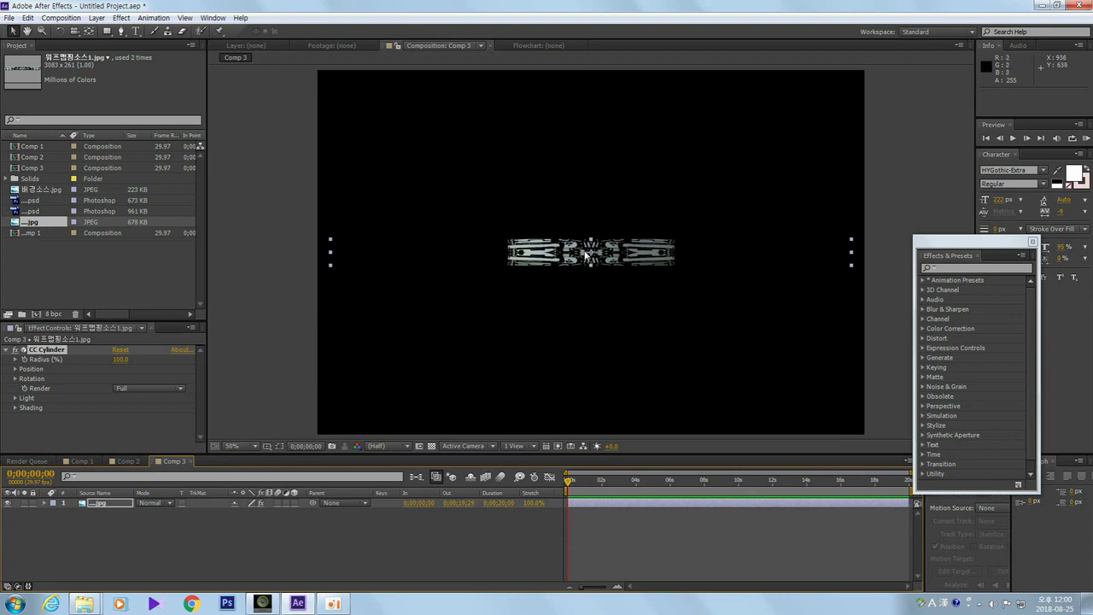
Step: Try different CC Cylinder position values, including a Position Z of about -1790, and undo the changes
click(14, 370)
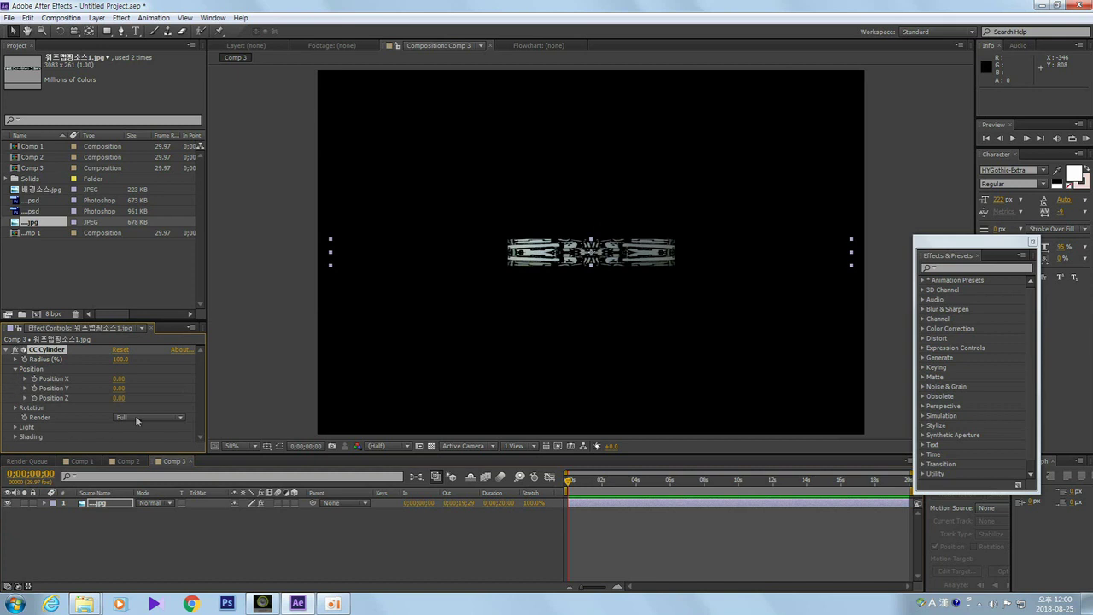
drag(118, 378, 134, 389)
key(ctrl+z)
key(ctrl+z)
key(ctrl+z)
drag(122, 401, 34, 399)
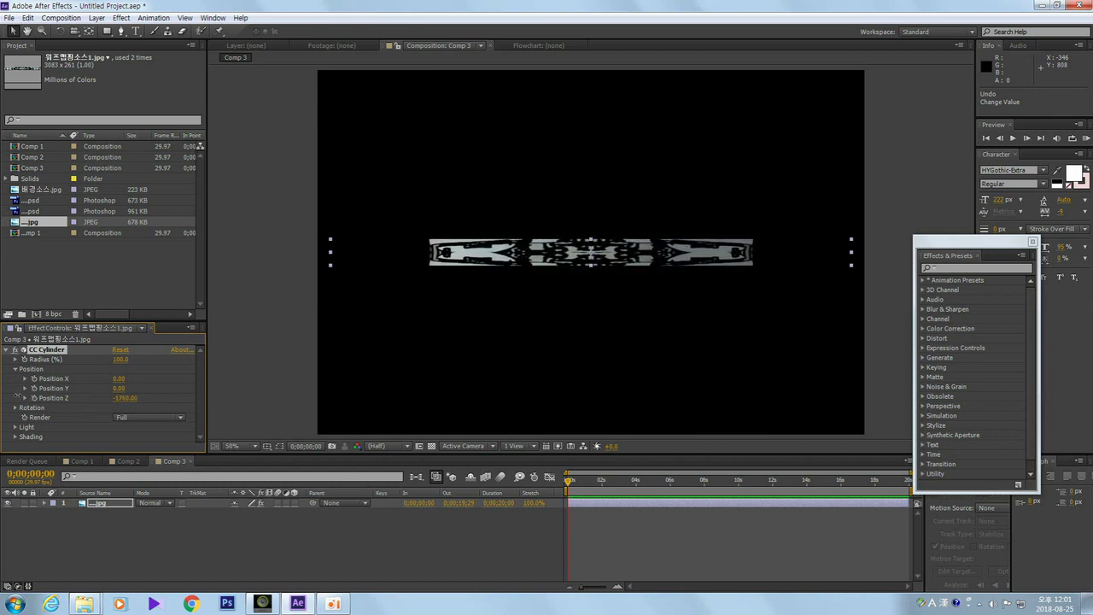
key(ctrl+z)
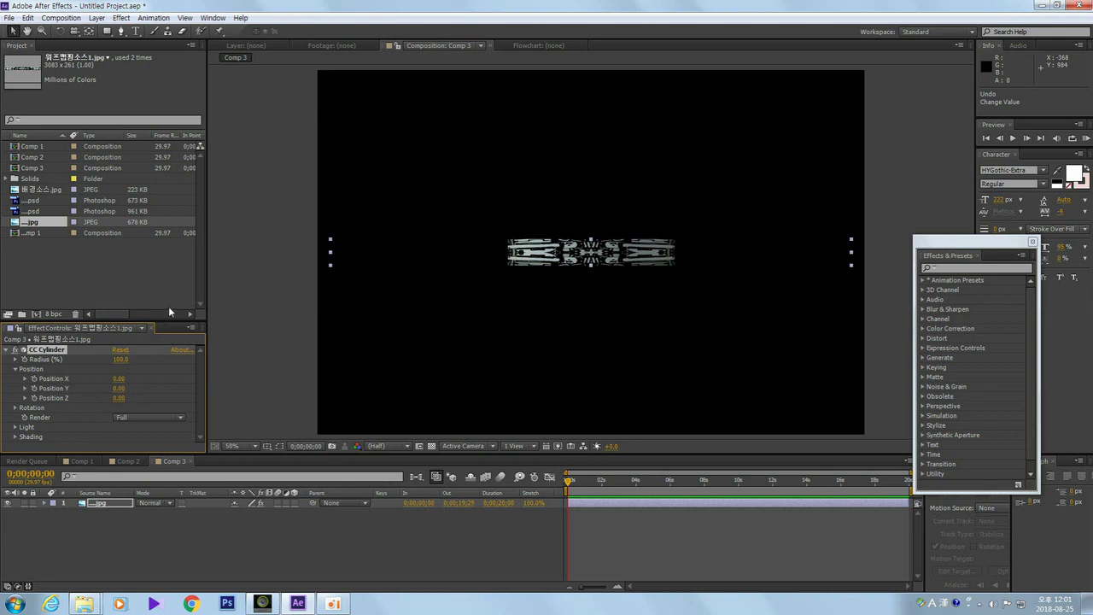
Step: Try a CC Cylinder radius of about 216% on the ring texture and undo the change
drag(168, 321, 172, 278)
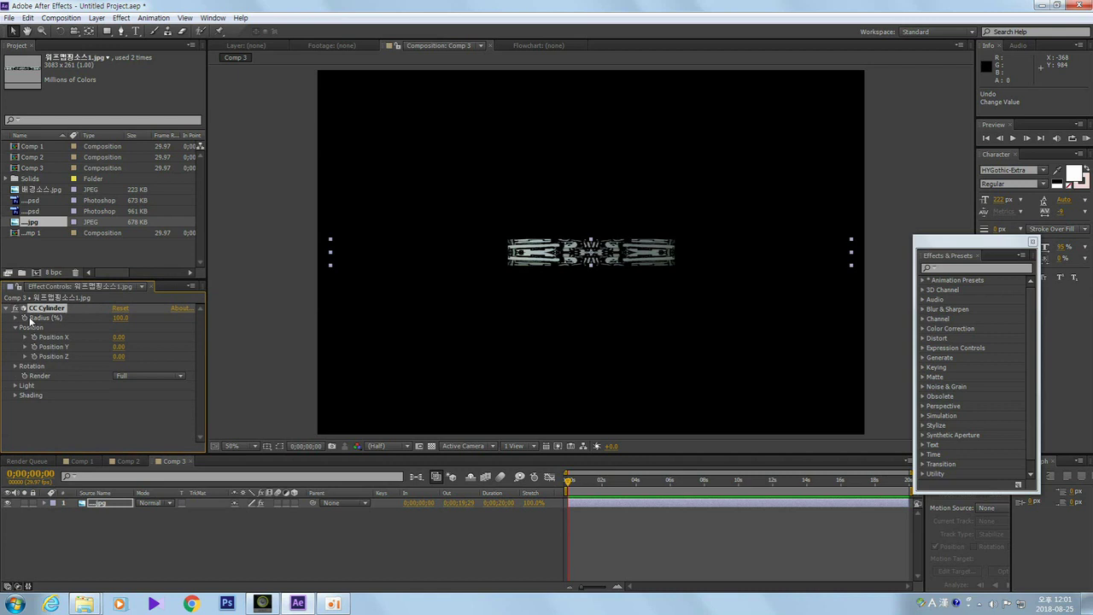
drag(116, 321, 195, 327)
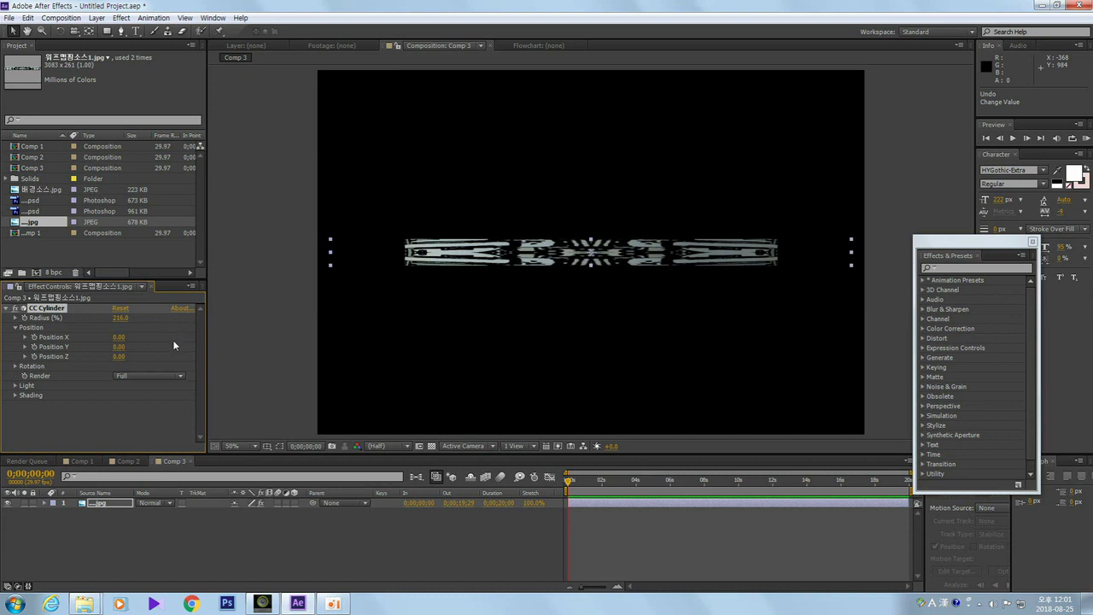
key(ctrl+z)
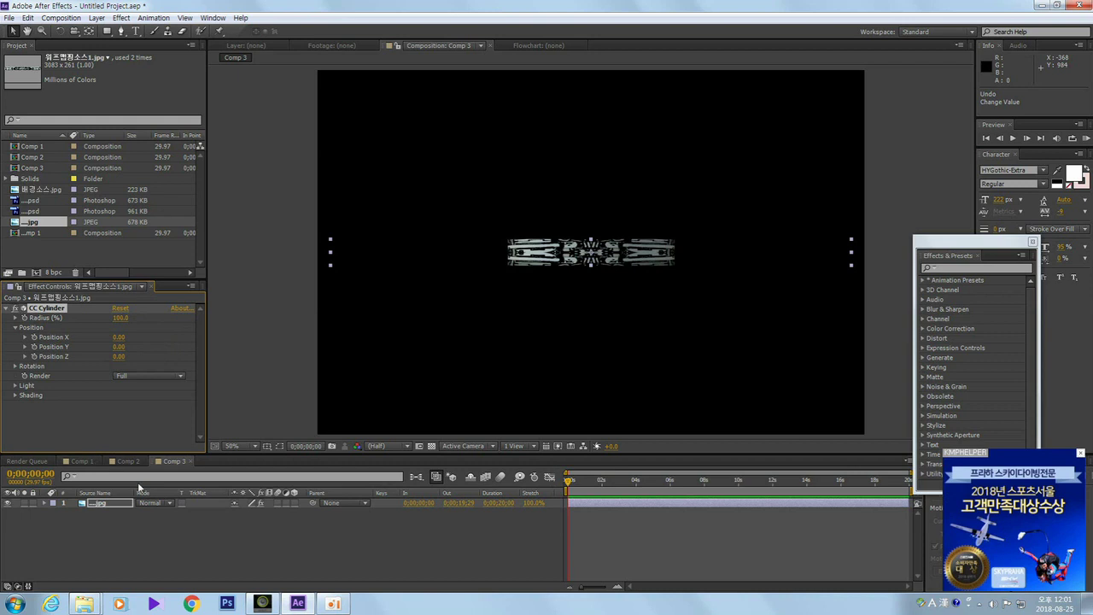
Step: Close the advertisement pop-up and deselect the ring texture layer
click(1081, 456)
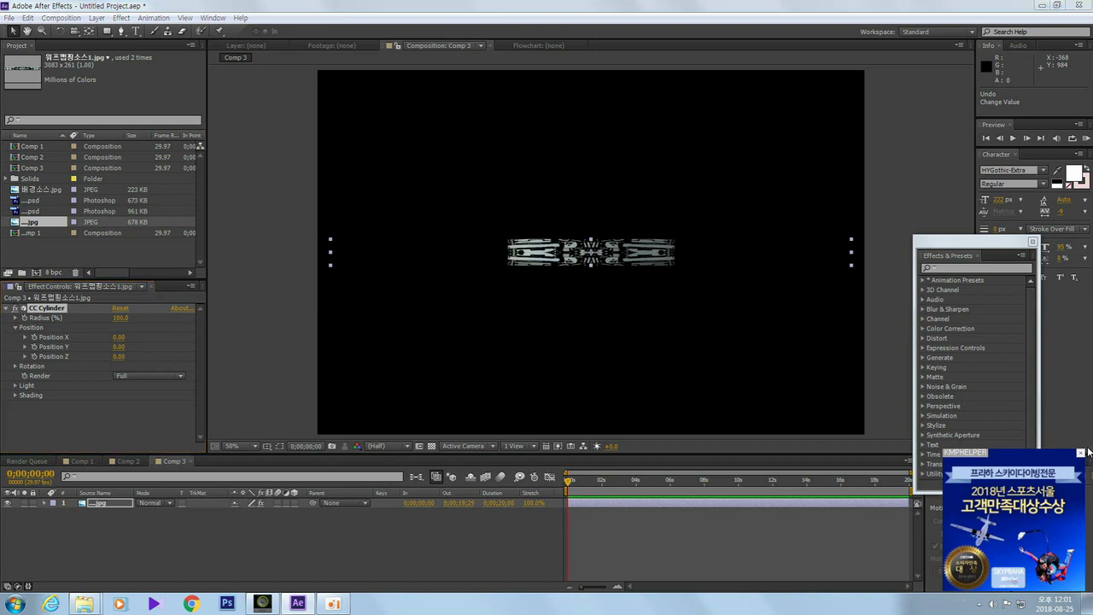
click(1081, 456)
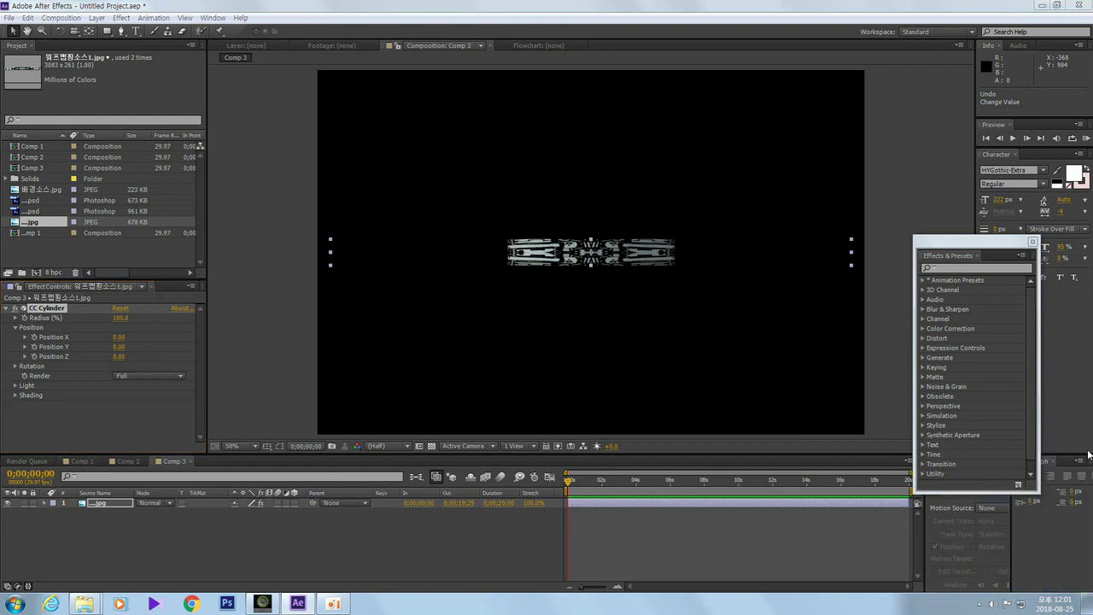
click(40, 521)
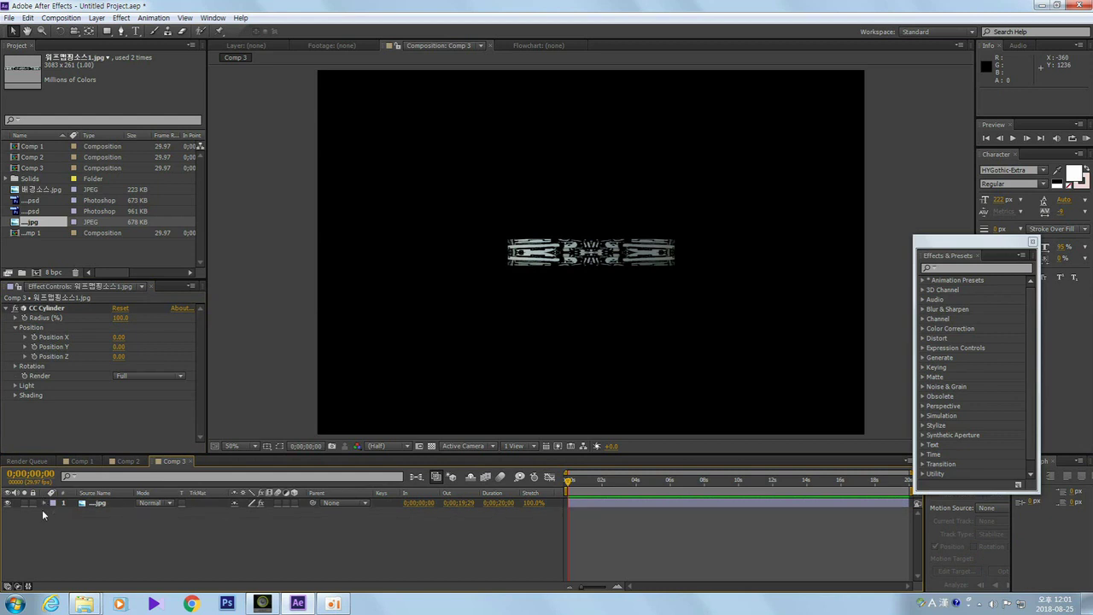
Step: Try rotating the ring texture layer with its Transform rotation and undo the change
click(44, 502)
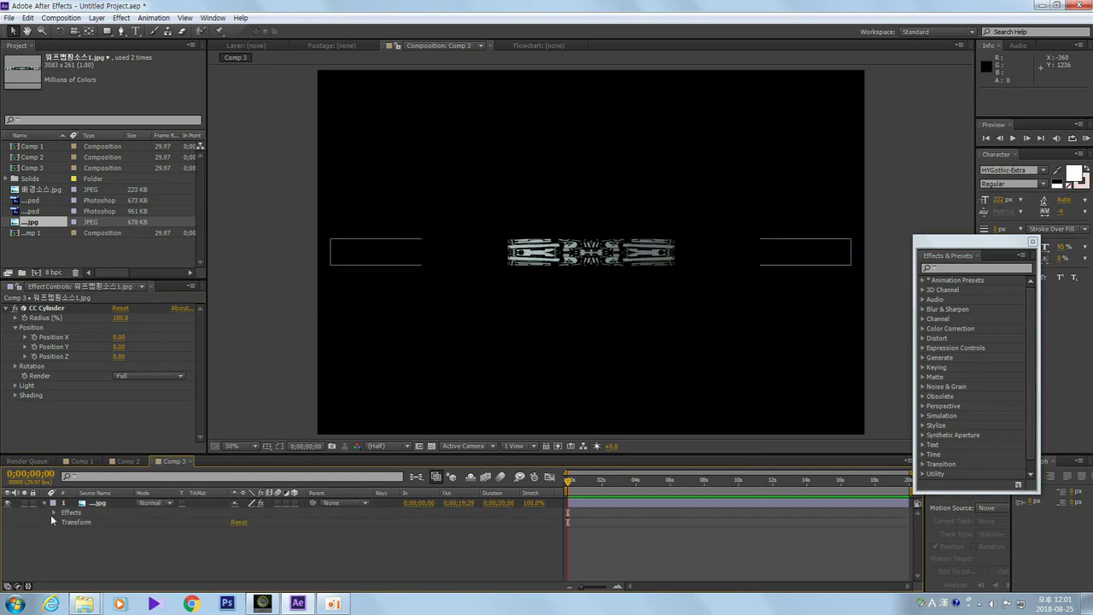
click(53, 512)
click(62, 522)
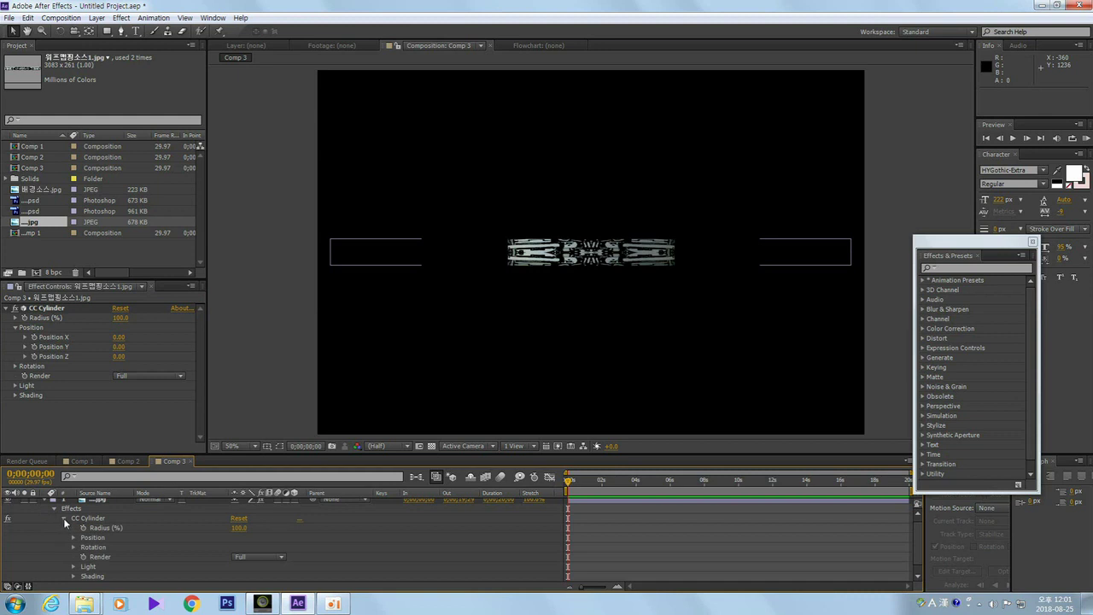
click(64, 518)
click(54, 531)
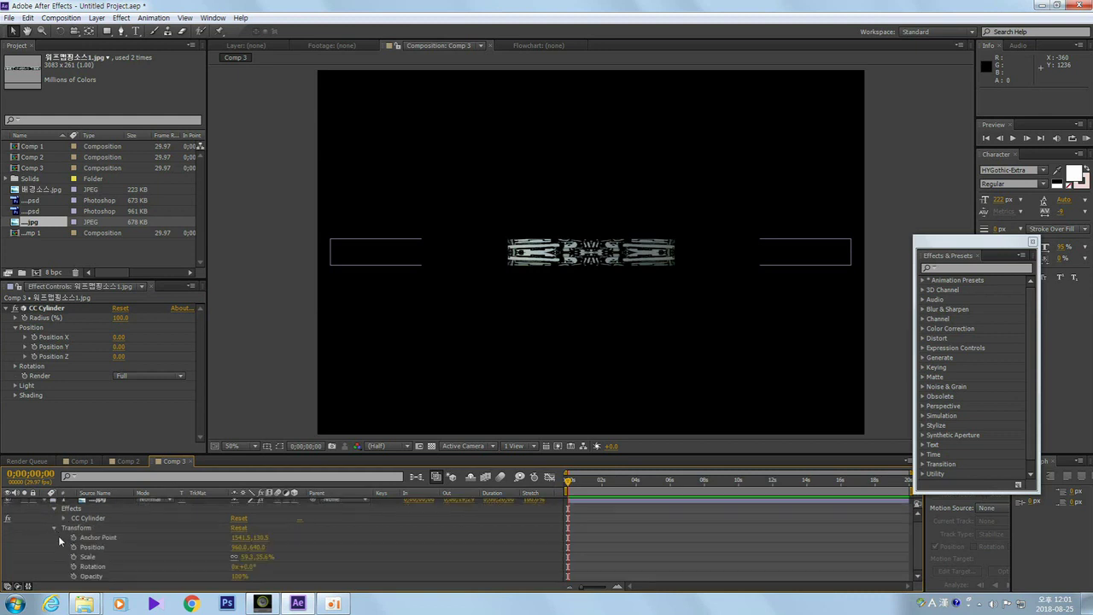
drag(216, 454, 227, 407)
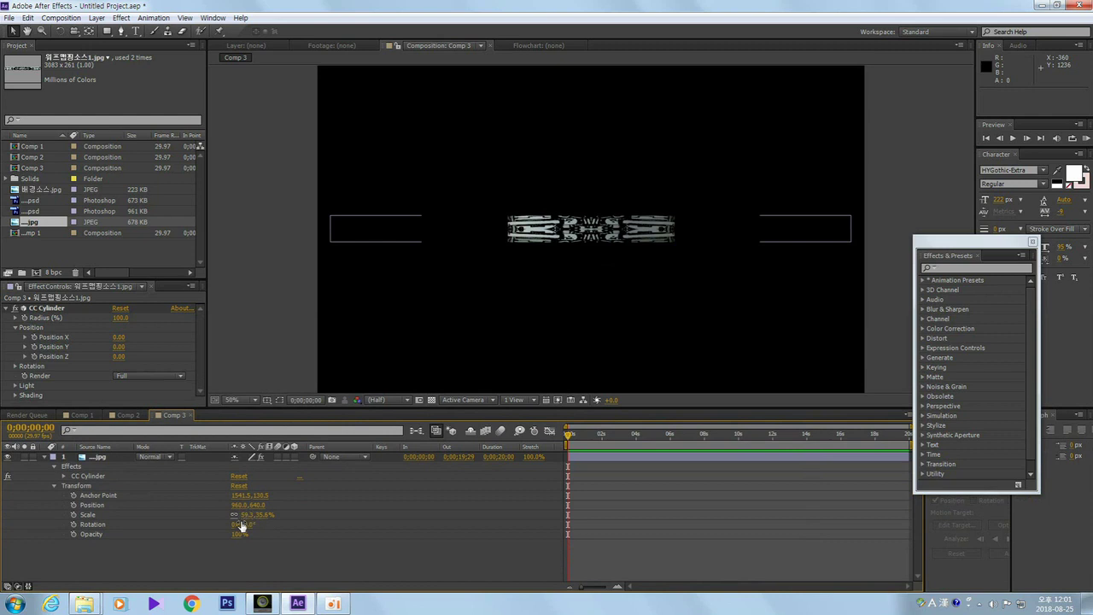
drag(242, 524, 290, 526)
key(ctrl+z)
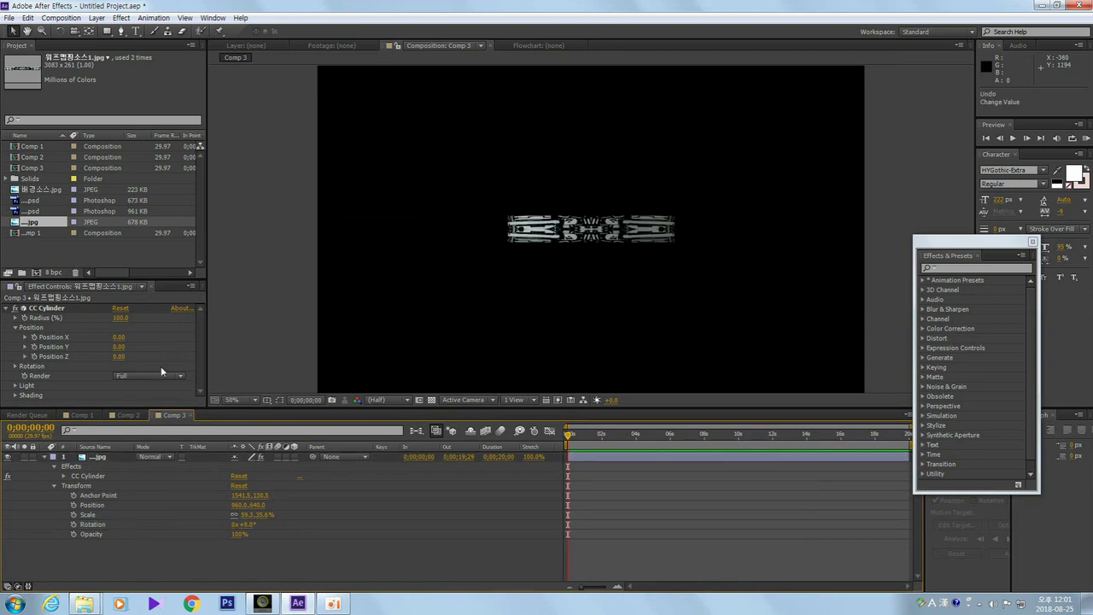
Step: Try a CC Cylinder Rotation X of about 27° on the ring texture
click(14, 367)
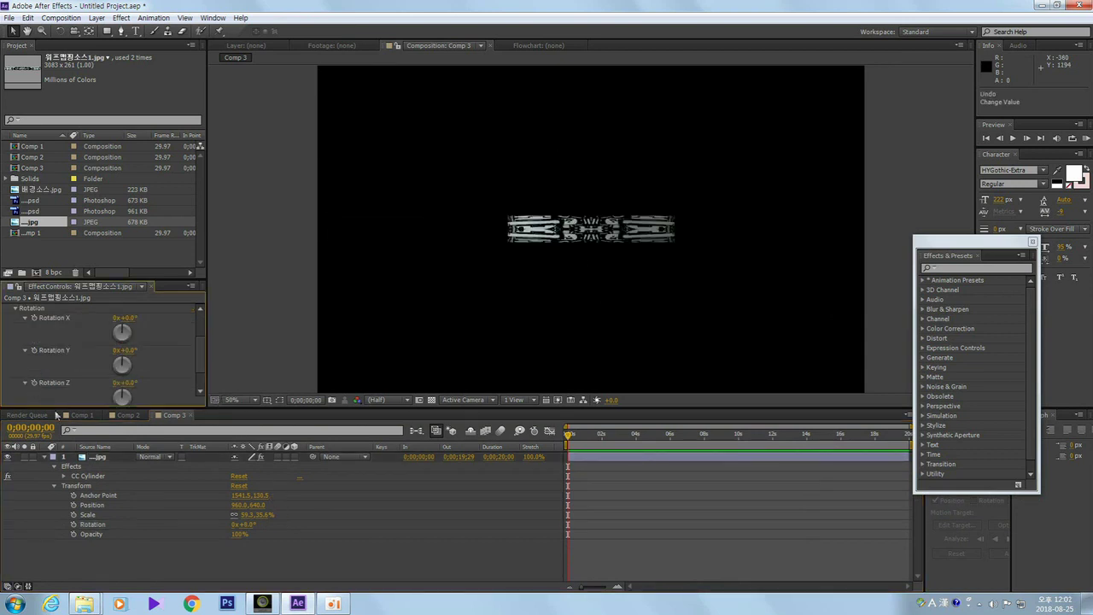
drag(242, 408, 248, 500)
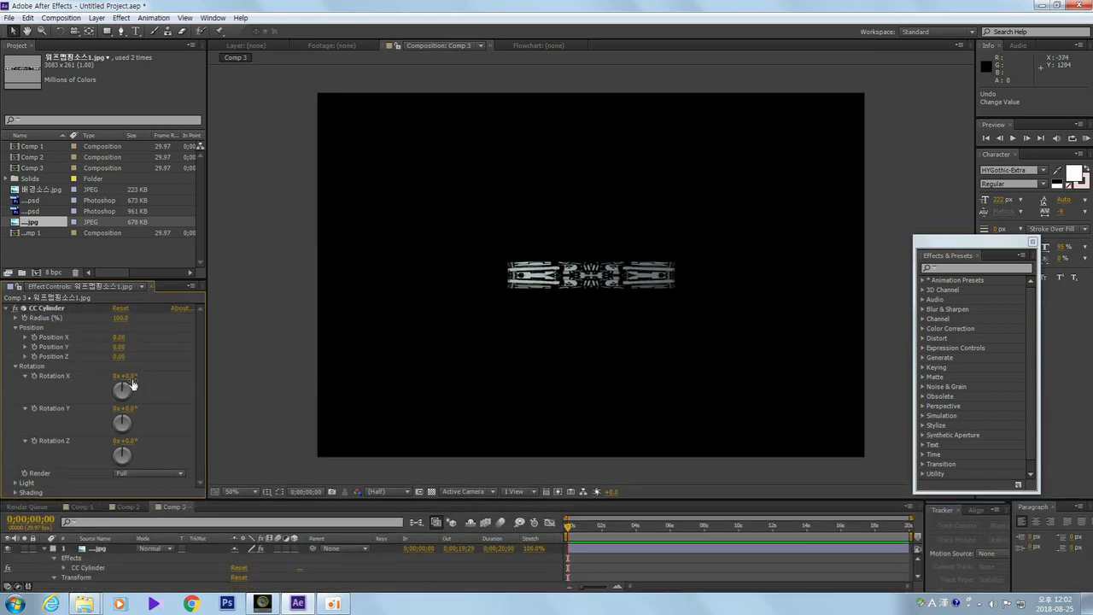
drag(125, 381, 147, 375)
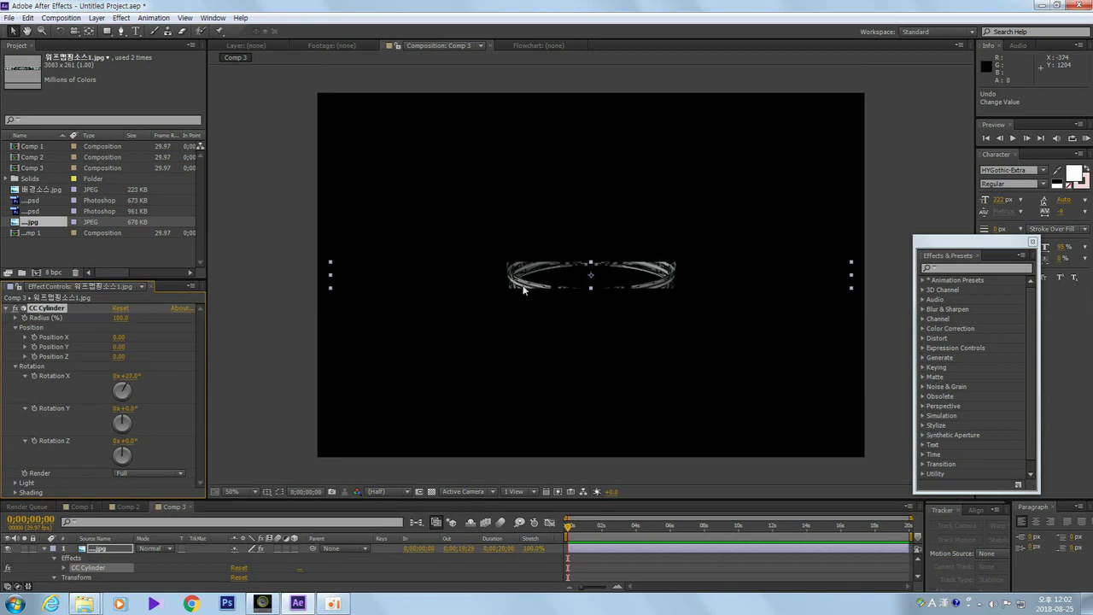
Step: Check the reference ring in Comp 1, return to Comp 3 and undo the Rotation X change
click(90, 508)
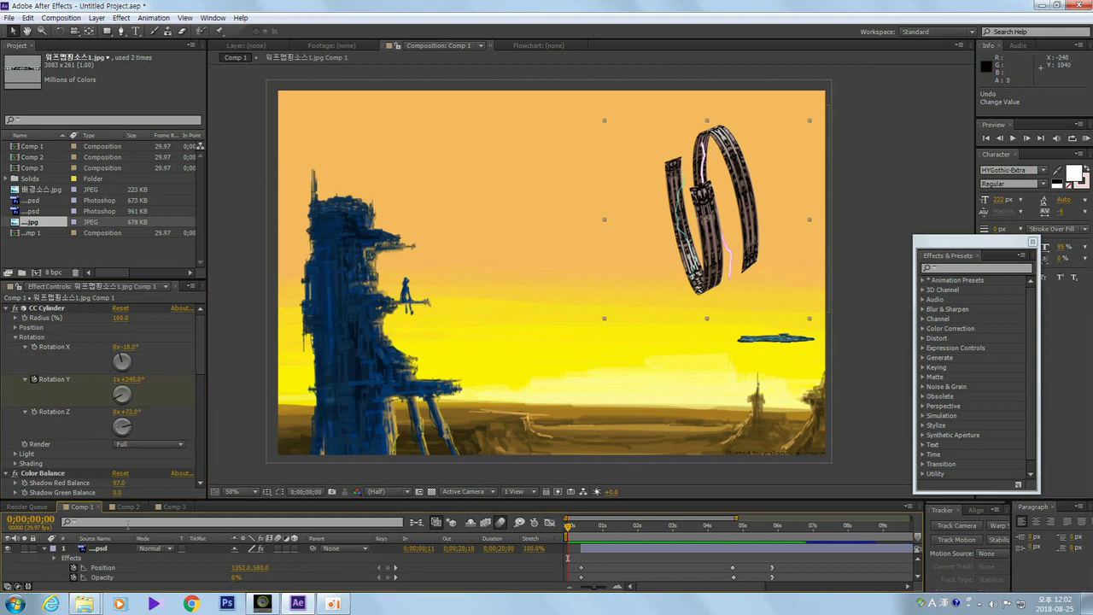
click(173, 508)
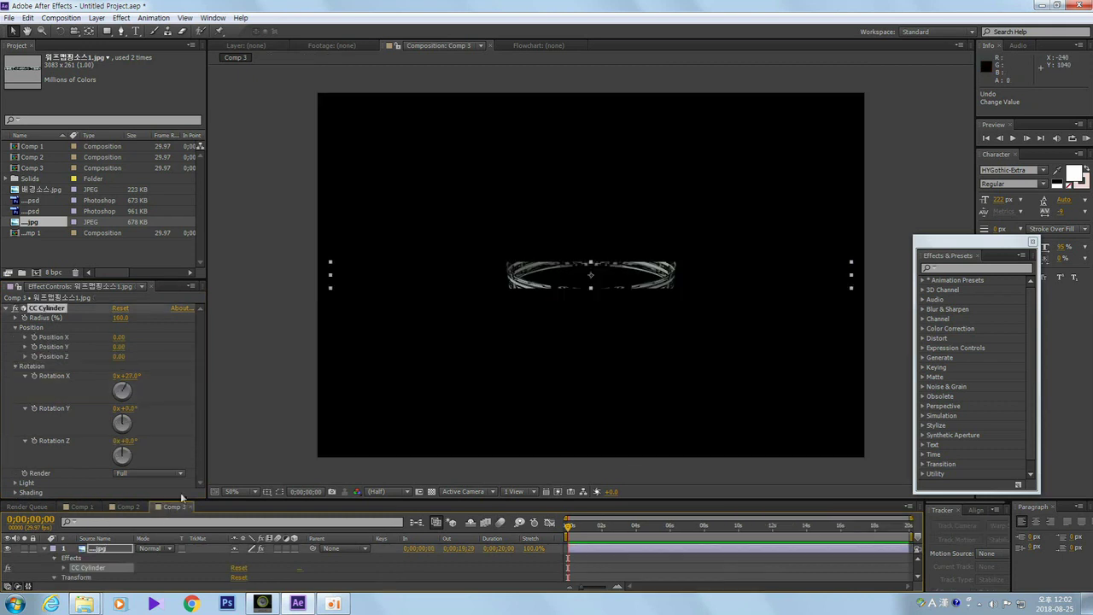
click(285, 313)
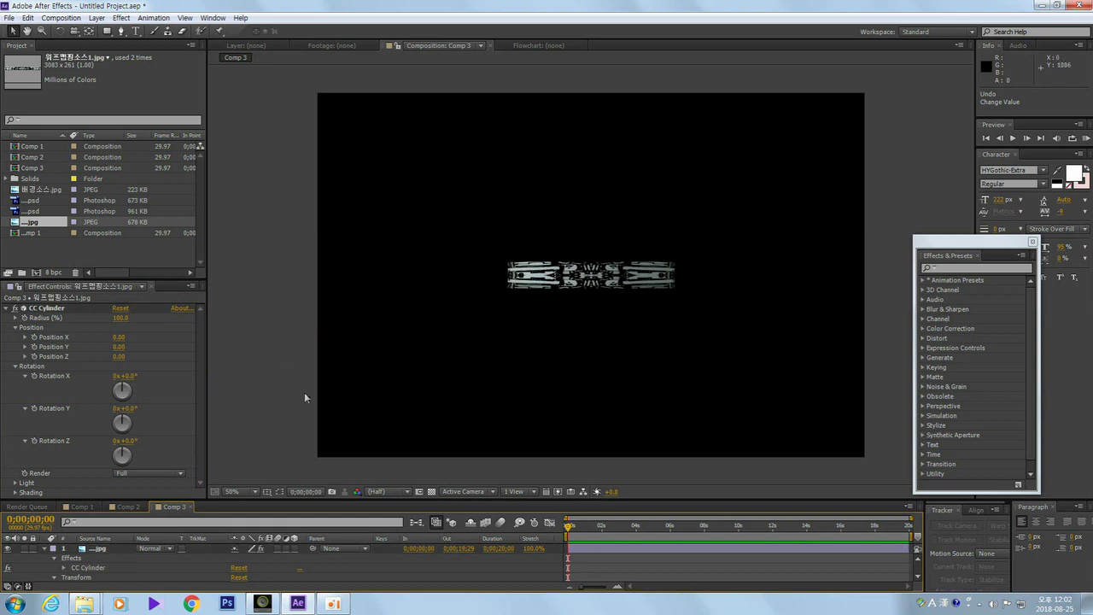
Step: Increase the CC Cylinder radius on the ring texture to 276% and collapse the layer's properties
drag(416, 499, 416, 431)
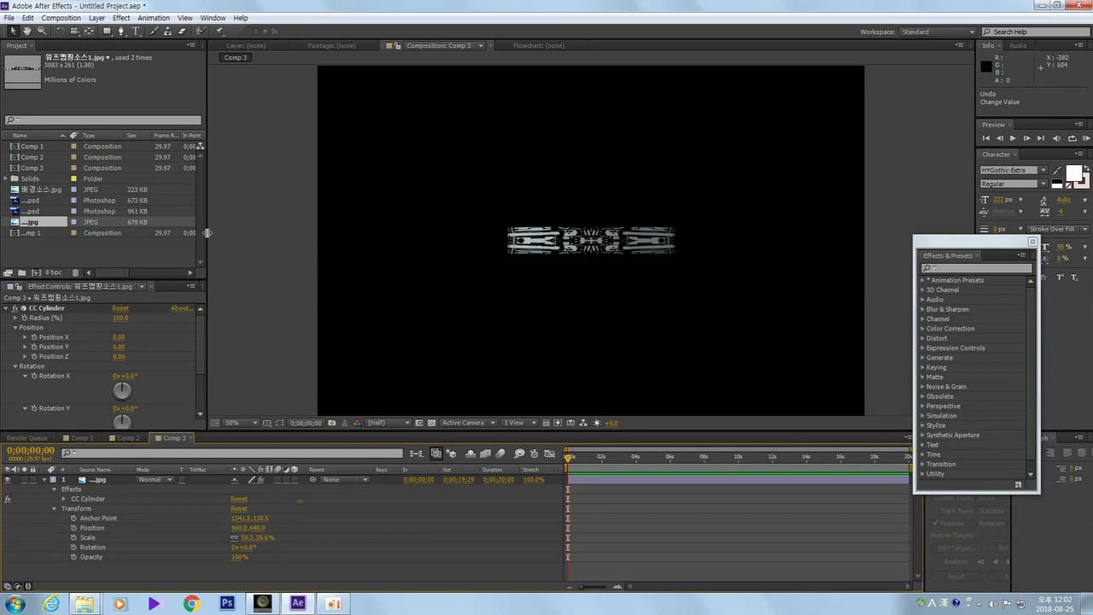
click(613, 247)
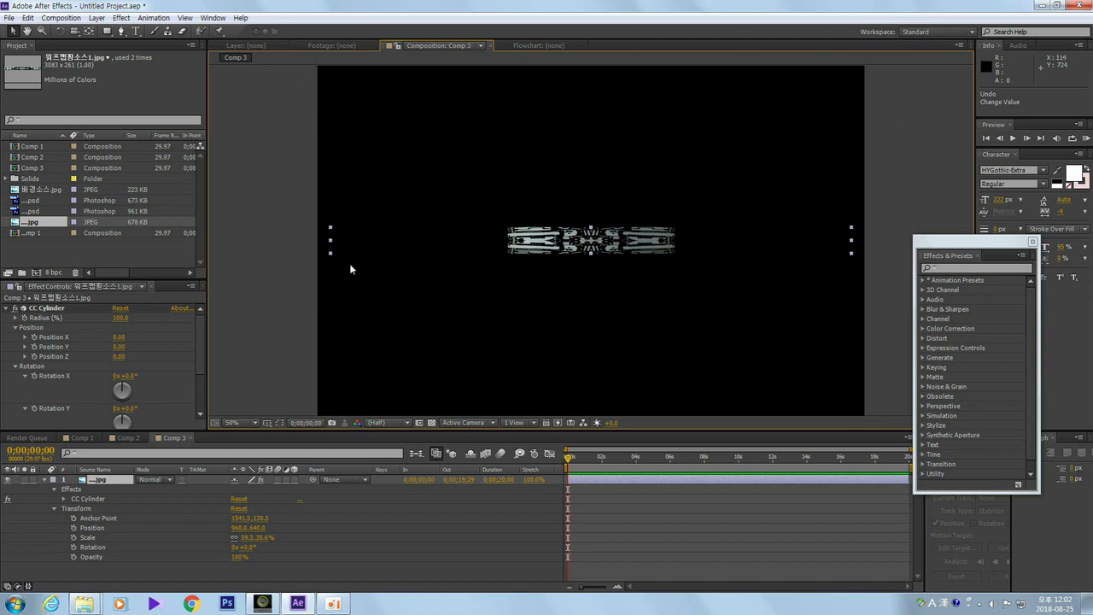
click(277, 344)
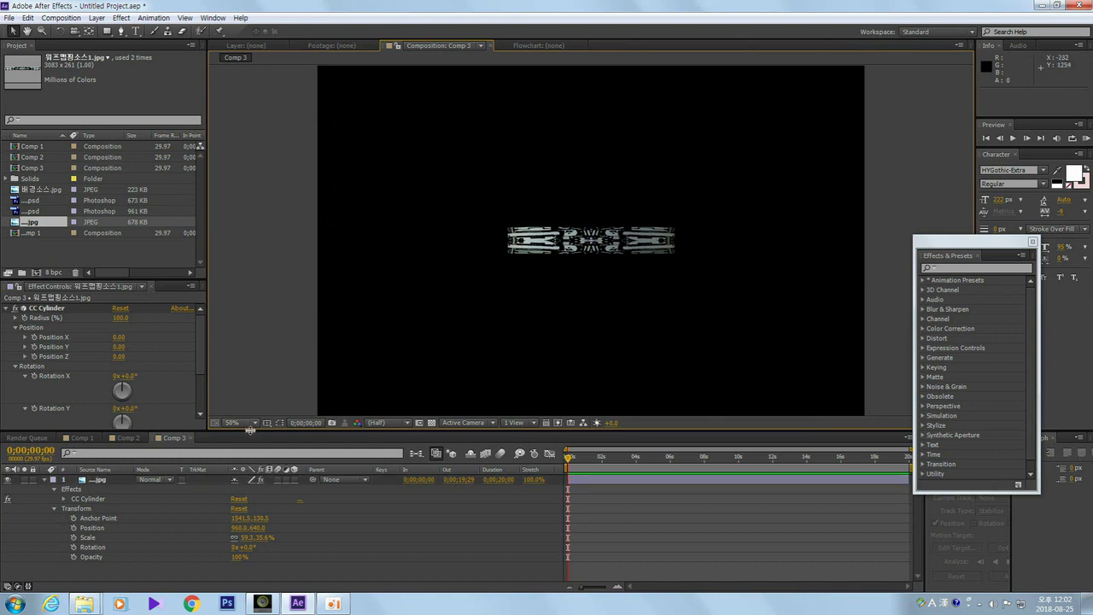
mouse_move(249, 429)
mouse_down()
mouse_move(254, 376)
mouse_move(259, 427)
mouse_up()
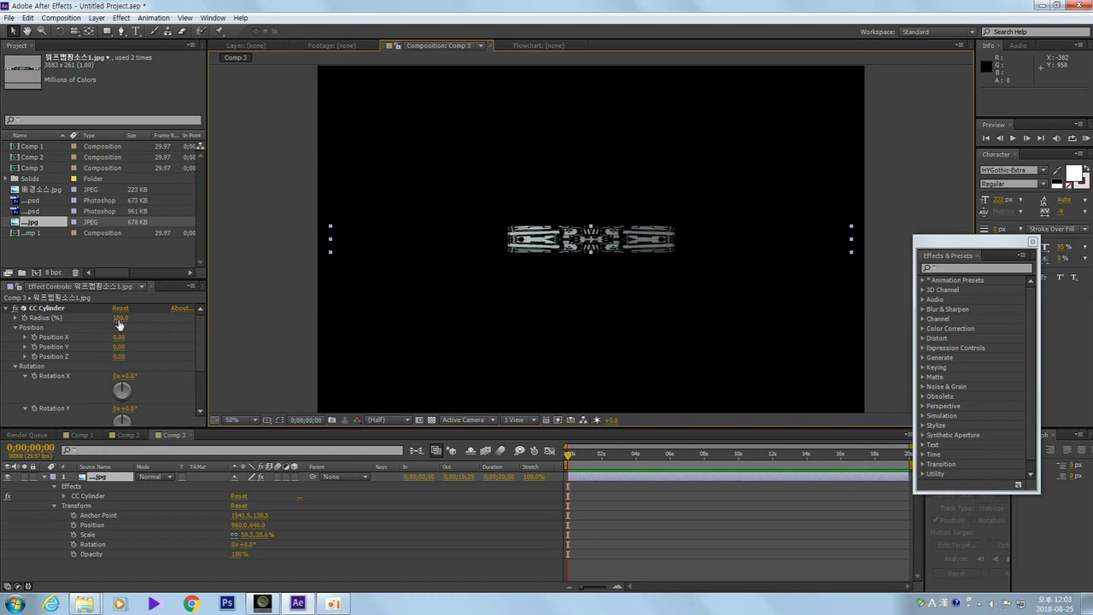
drag(119, 319, 228, 332)
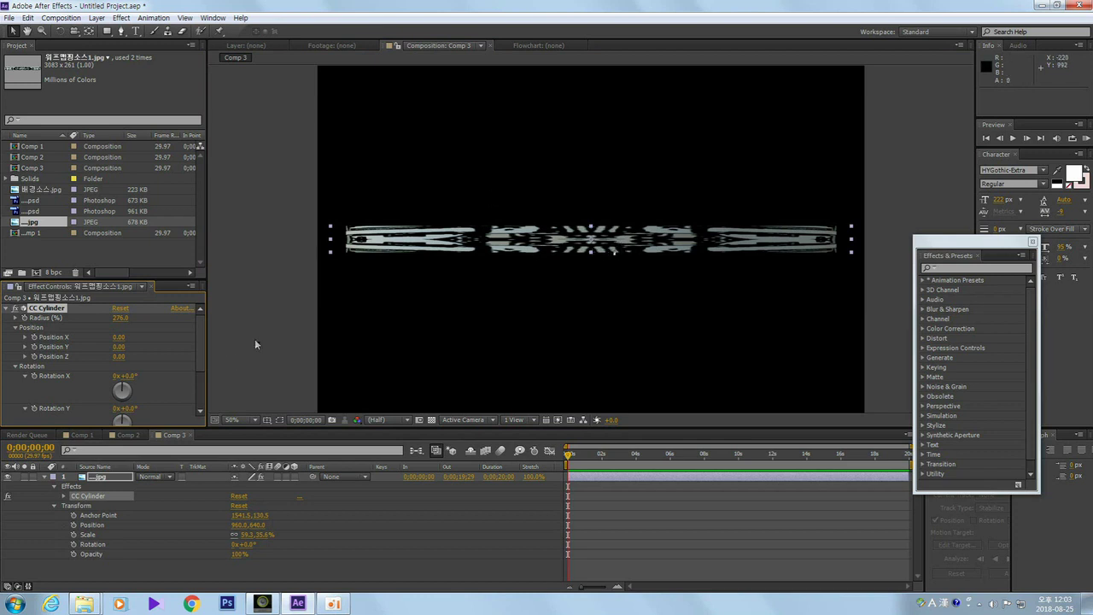
click(282, 349)
click(45, 476)
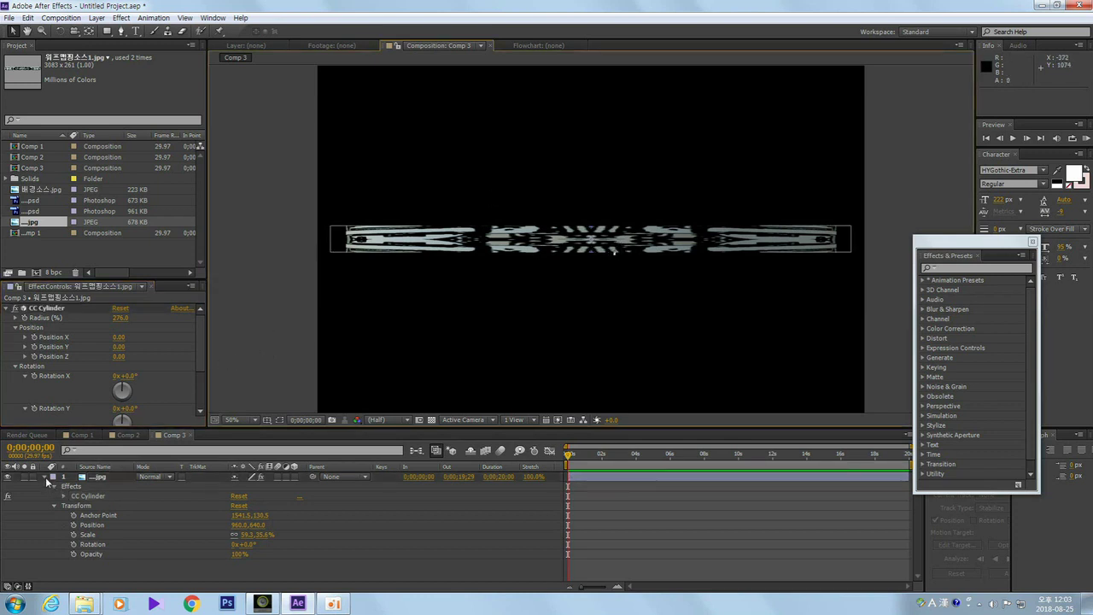
click(44, 476)
Step: Pre-compose the ring texture layer, moving all attributes into the new composition
click(95, 477)
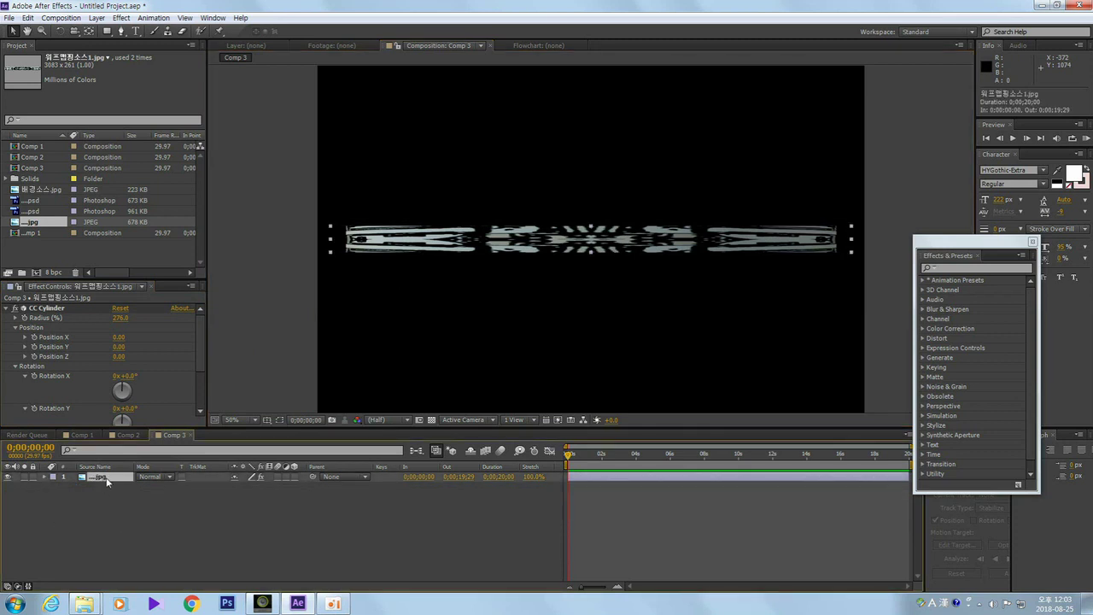
right_click(105, 480)
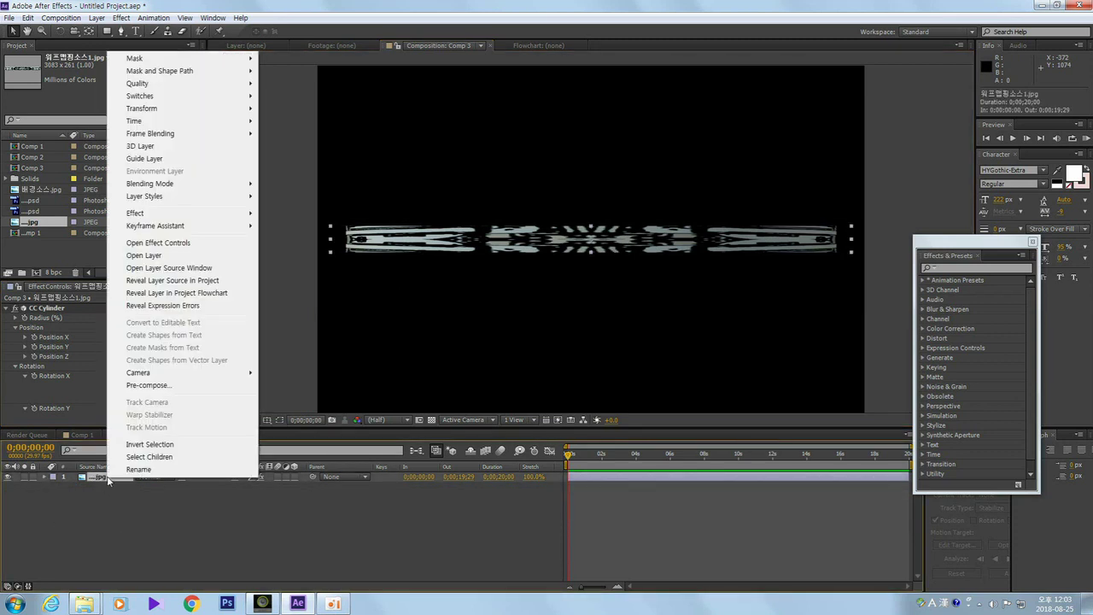
click(155, 389)
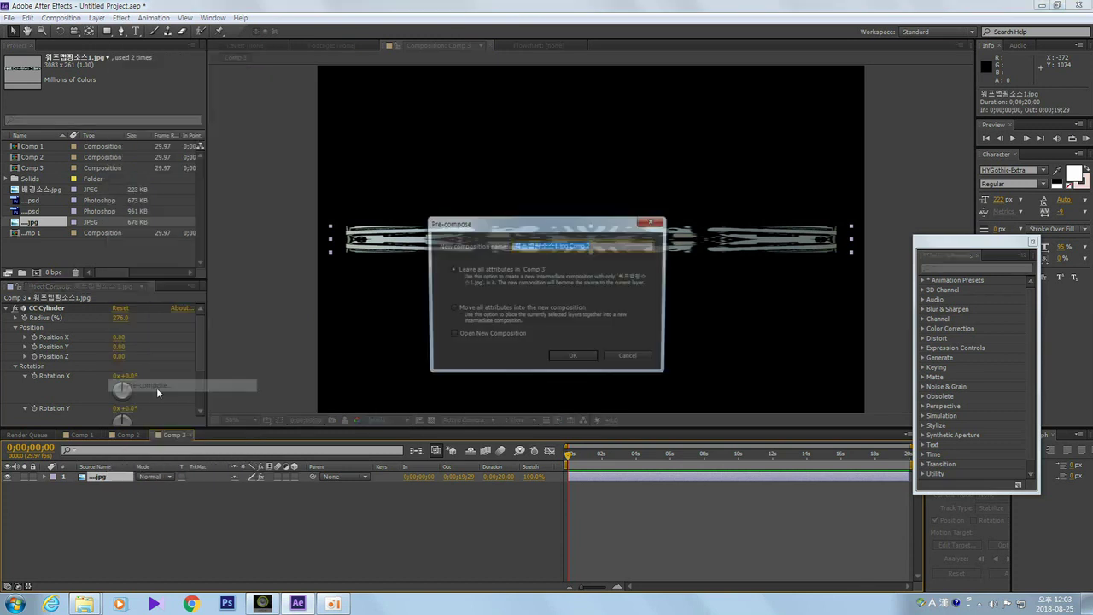
click(451, 308)
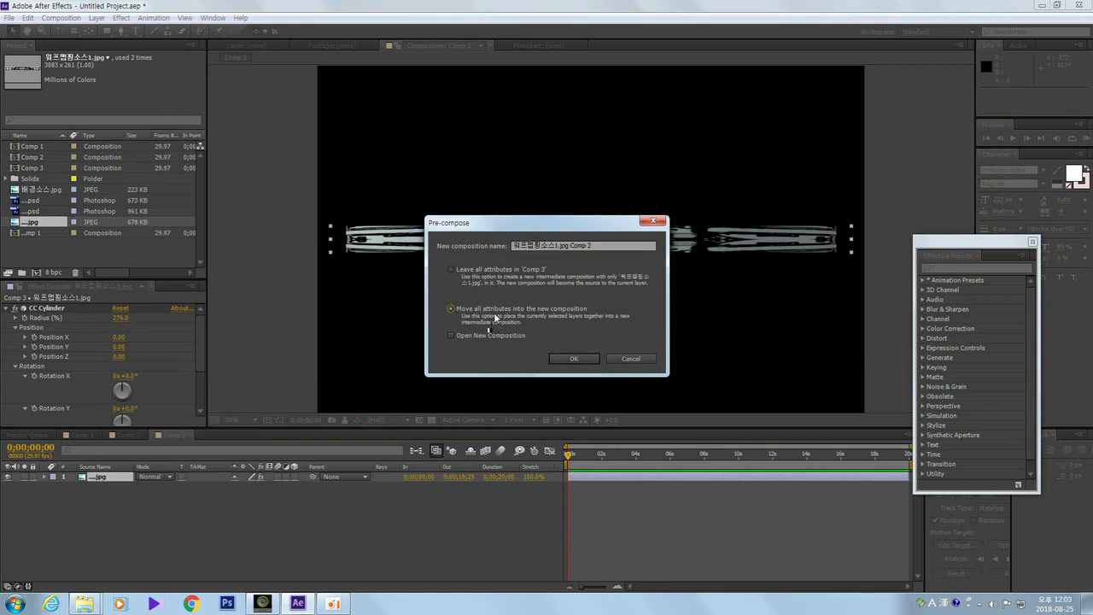
click(572, 358)
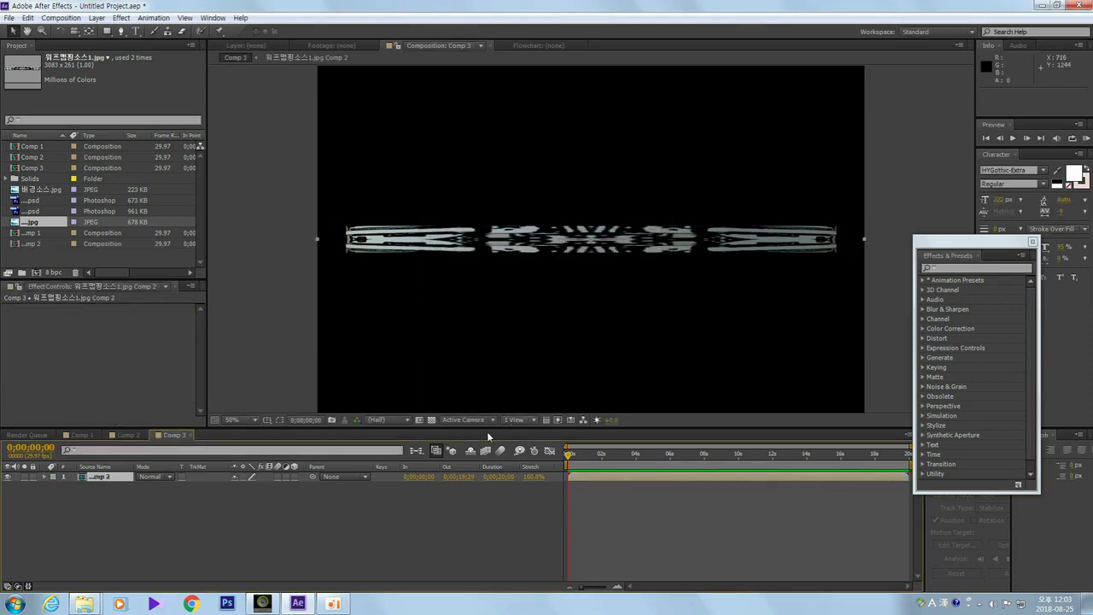
Step: Look for the CC Cylinder settings in the effect controls of the pre-composed ring layer
key(comma)
key(comma)
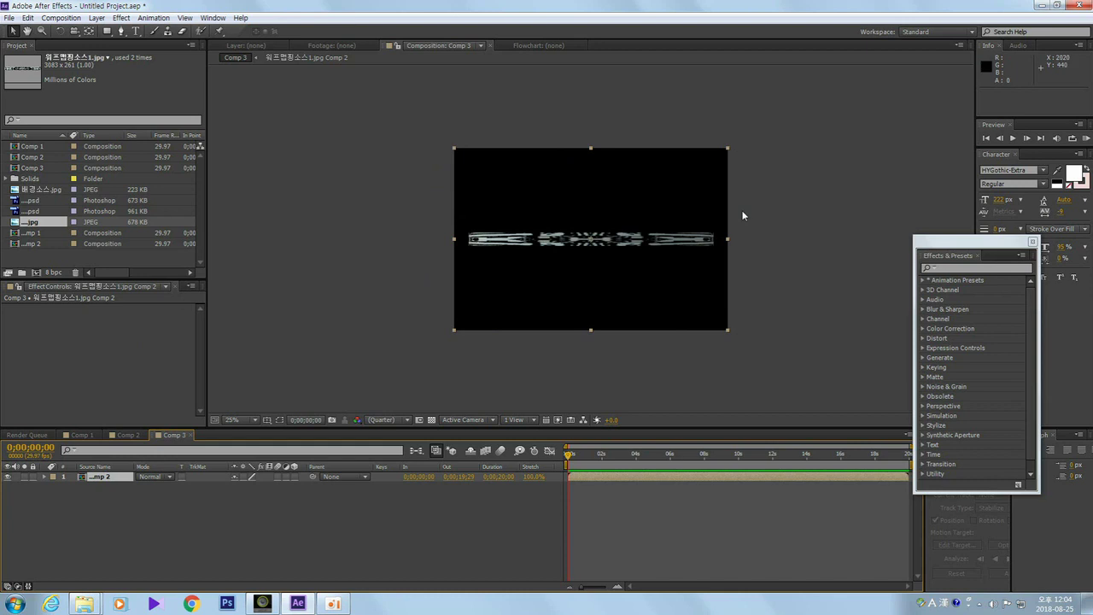
click(84, 344)
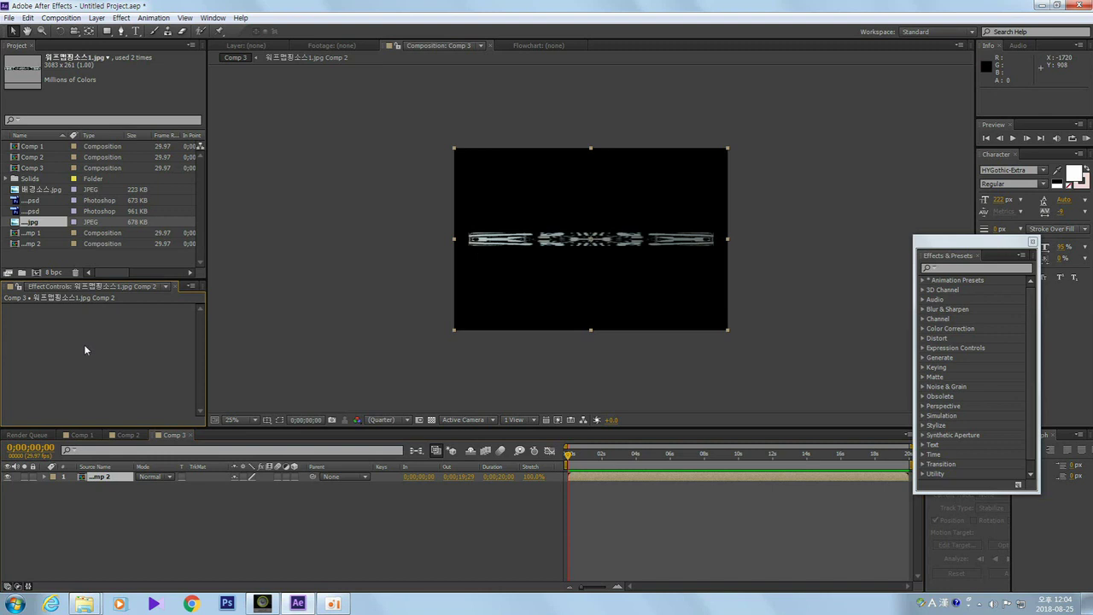
click(303, 510)
drag(121, 476, 132, 484)
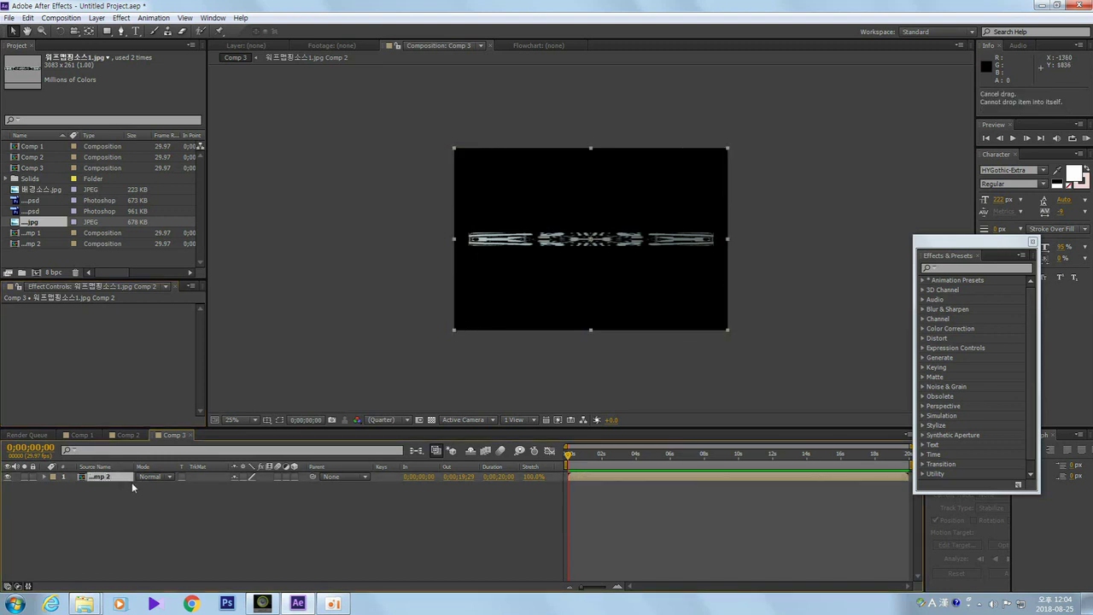
click(522, 251)
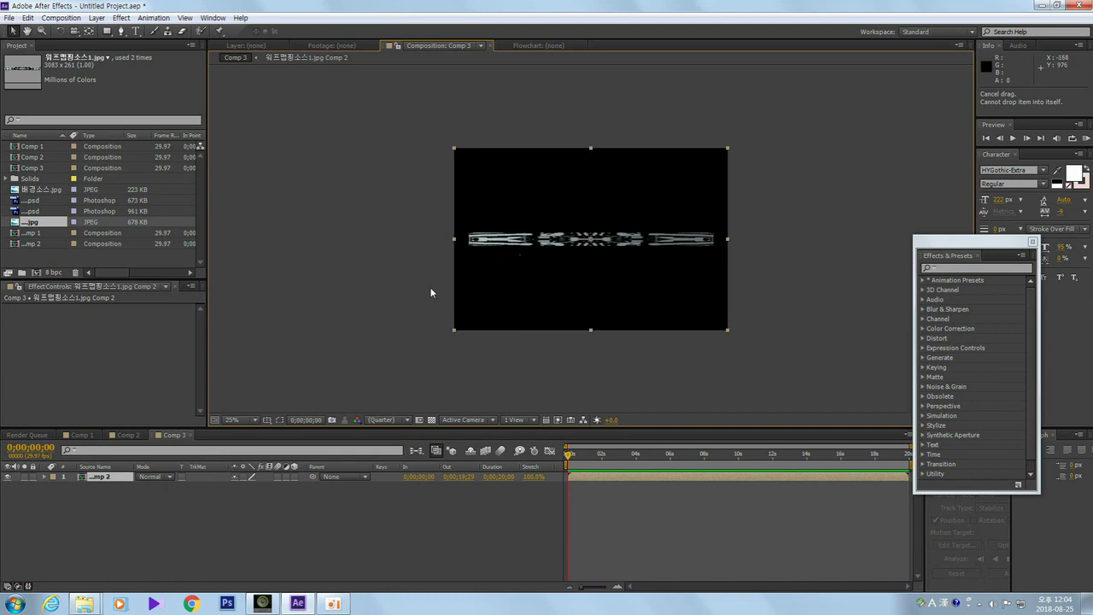
click(57, 290)
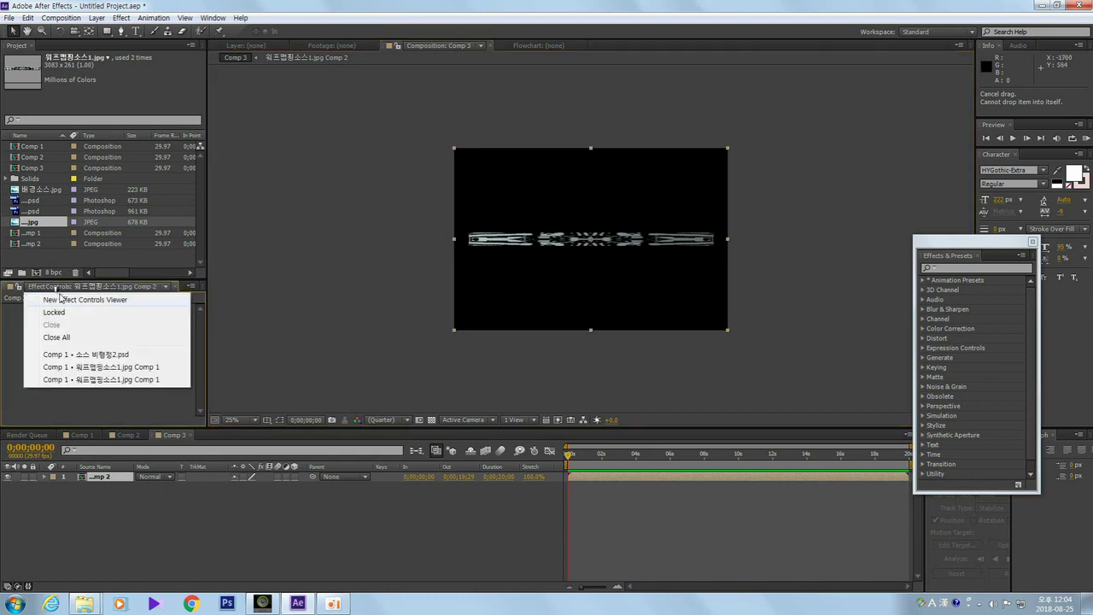
click(79, 411)
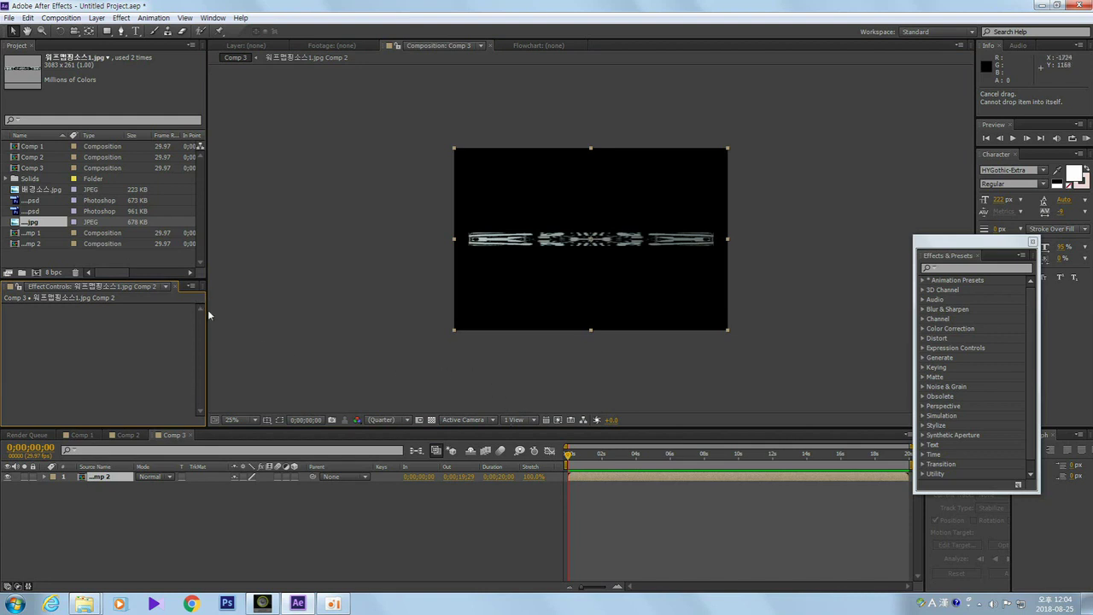
click(70, 291)
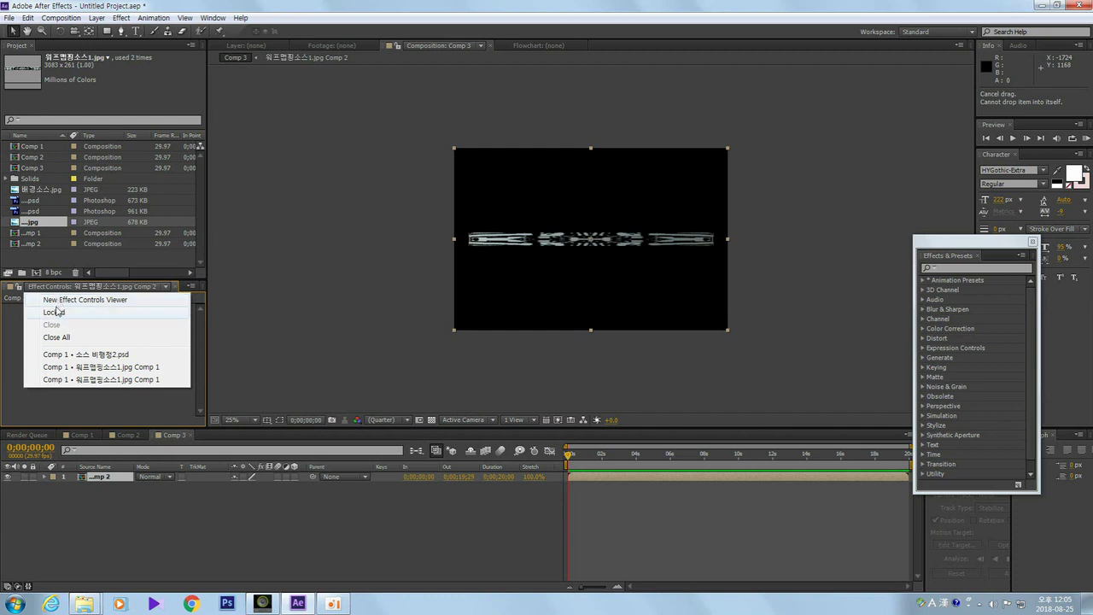
click(52, 409)
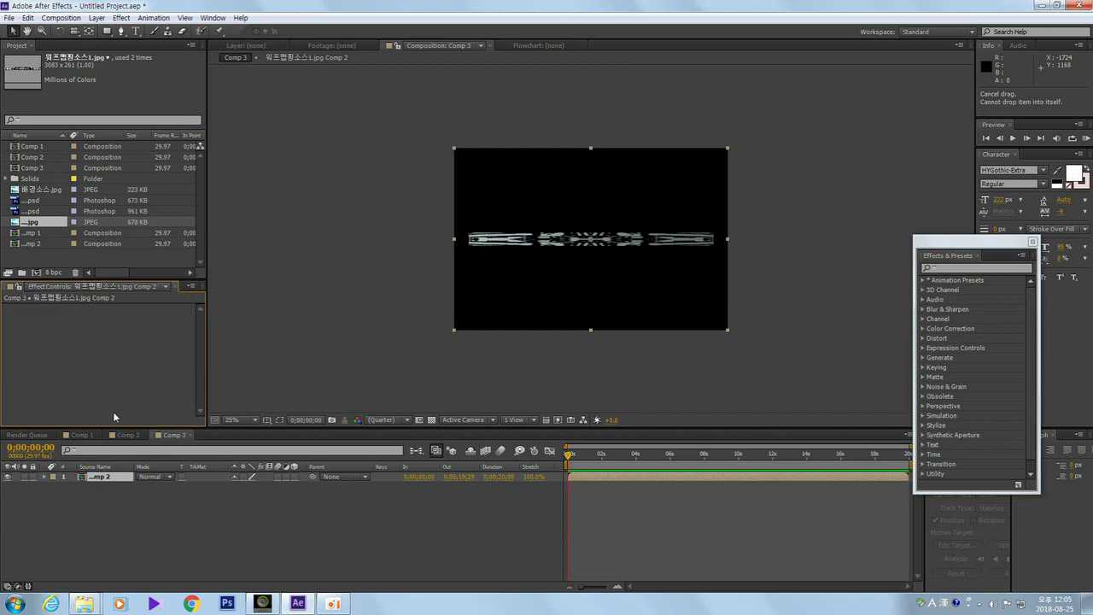
Step: Check the pre-composed layer's properties in the timeline and undo the pre-compose
click(45, 489)
click(43, 476)
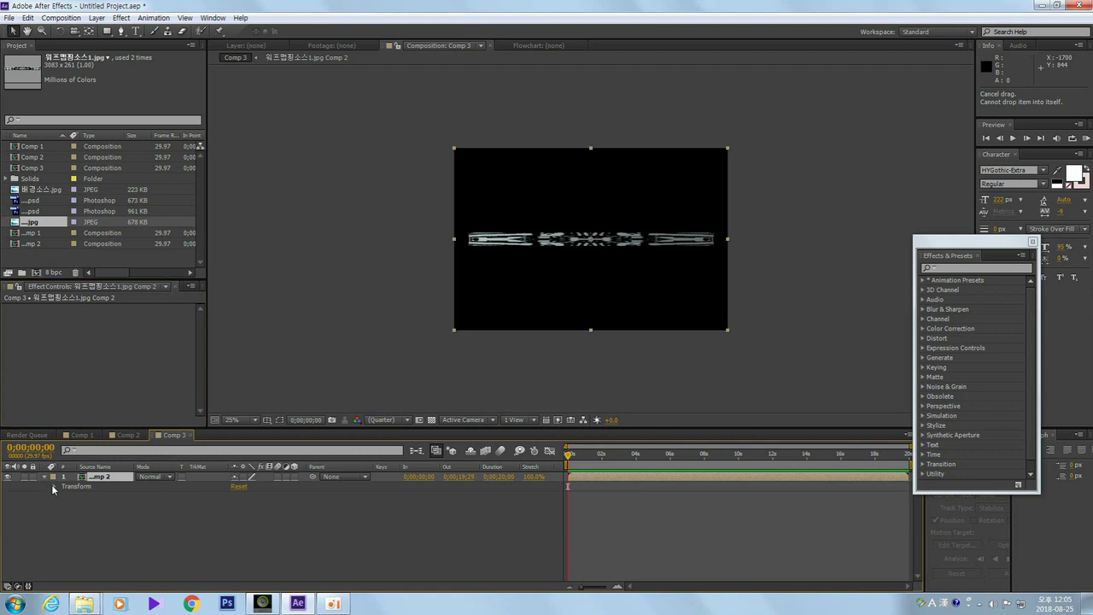
click(60, 506)
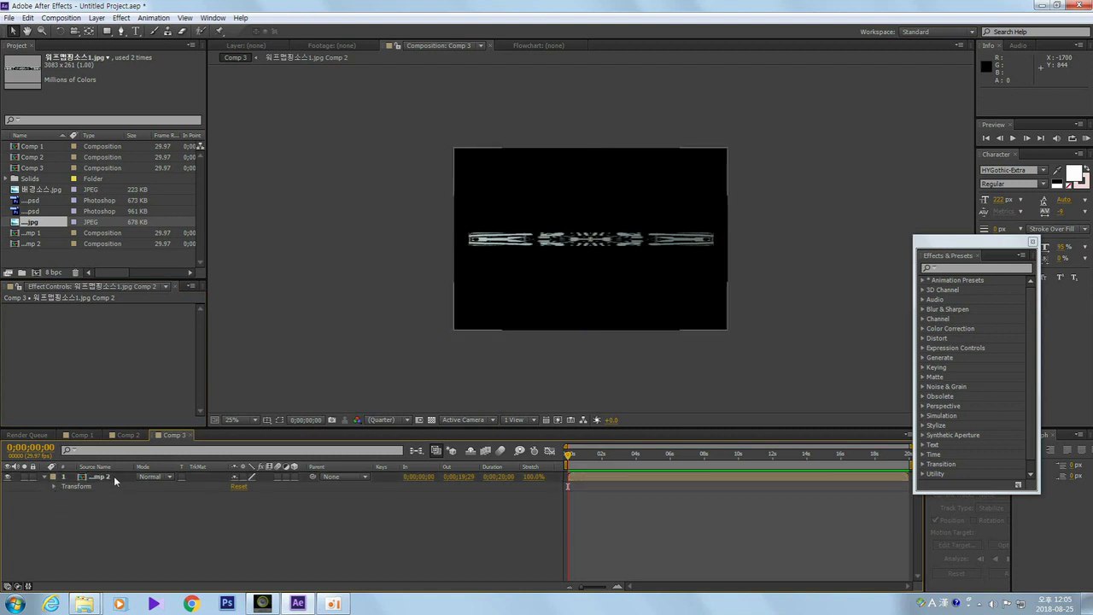
click(113, 476)
key(ctrl+z)
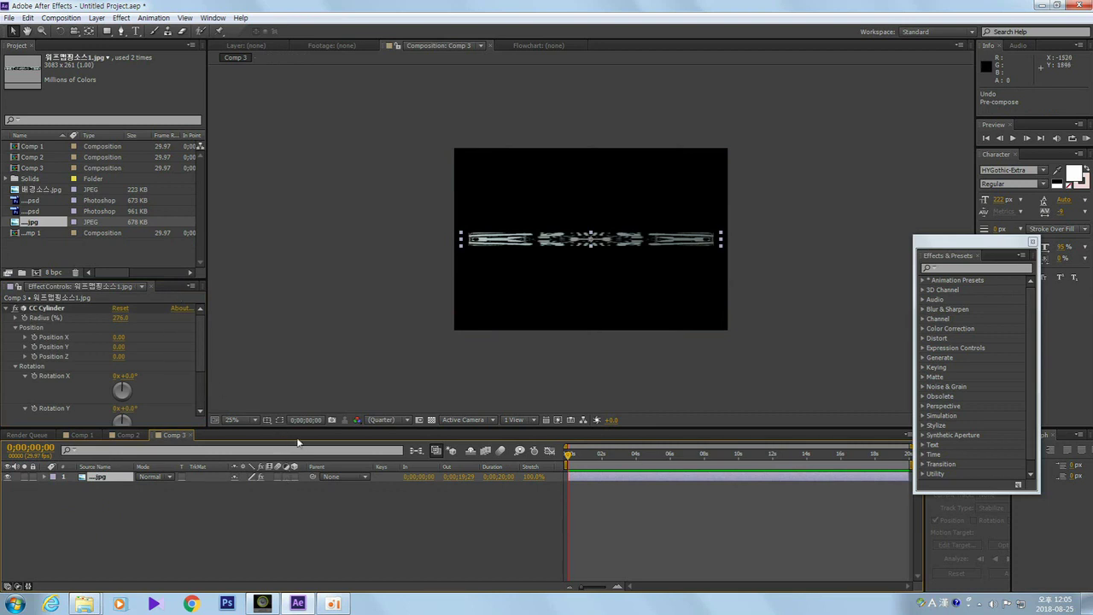
Step: Try the CC Cylinder Rotation Y on the ring texture, and set its Rotation X to 25°
drag(298, 427, 291, 494)
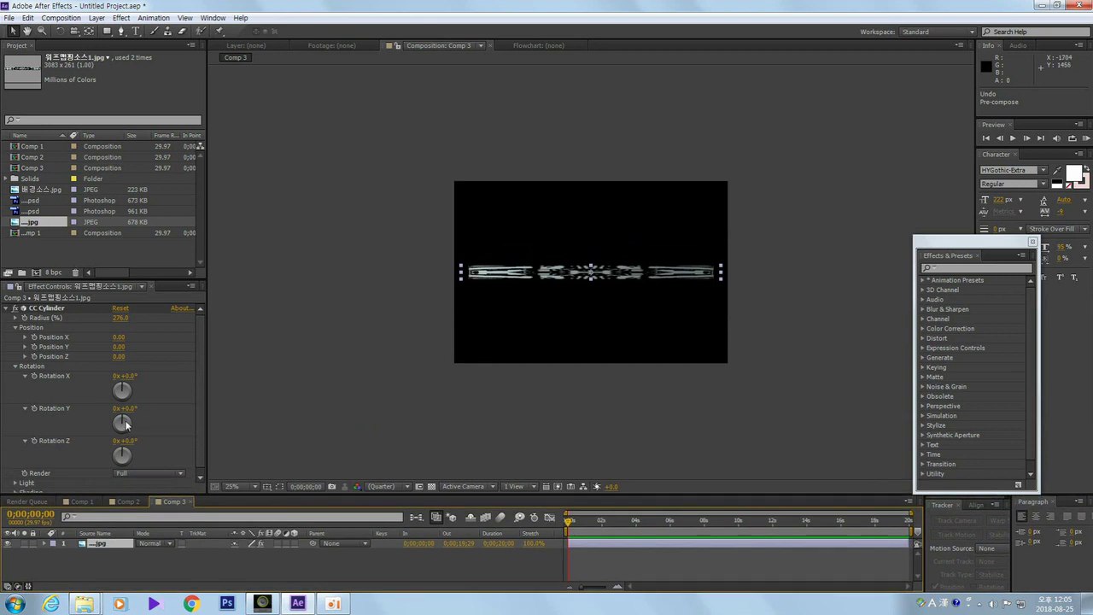
mouse_move(130, 409)
mouse_down()
mouse_move(149, 413)
mouse_move(142, 403)
mouse_move(139, 423)
mouse_up()
drag(134, 376, 142, 376)
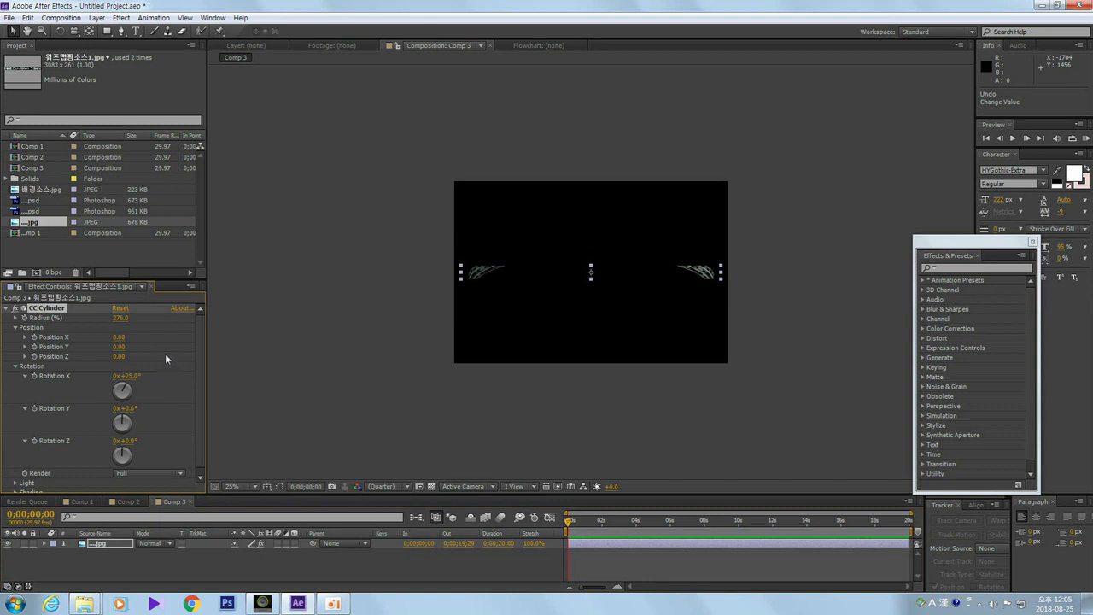
Step: Undo the CC Cylinder rotation and radius changes and delete the ring texture layer from Comp 3
key(ctrl+z)
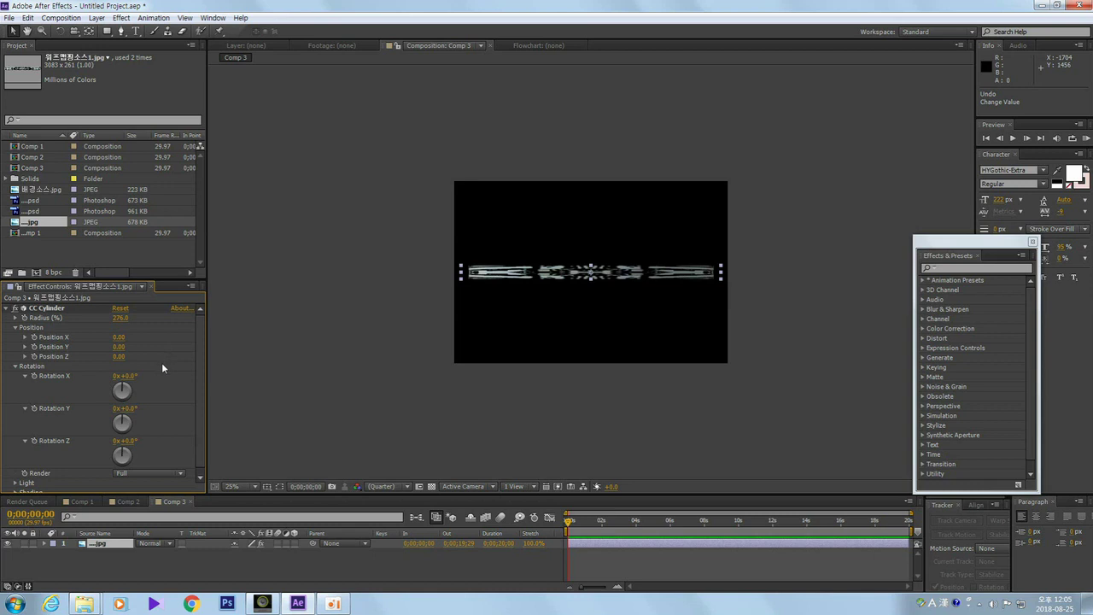
key(ctrl+z)
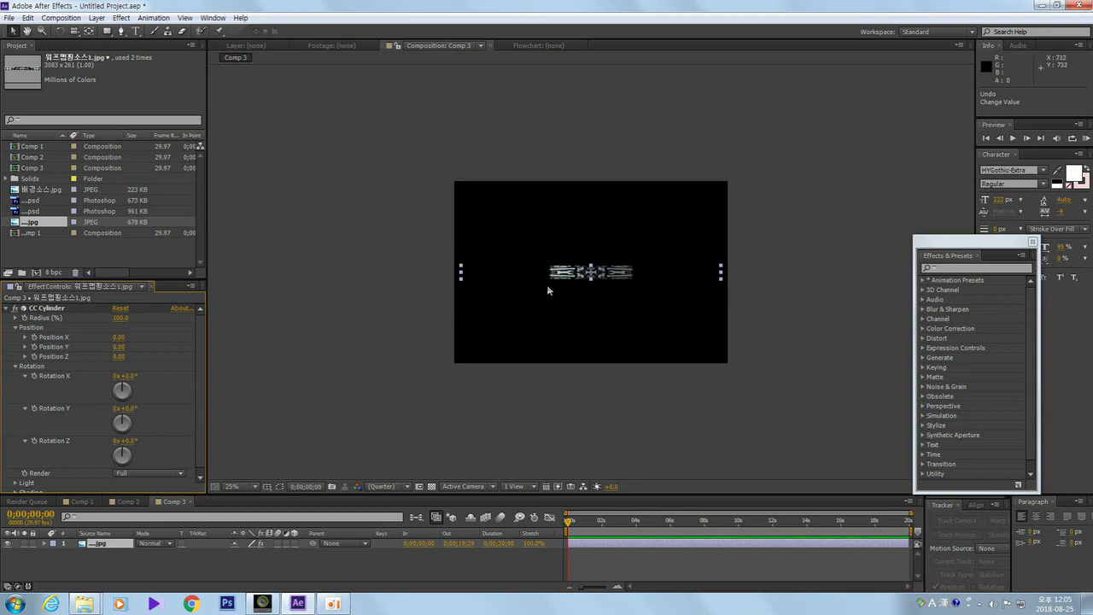
drag(568, 291, 567, 291)
key(Delete)
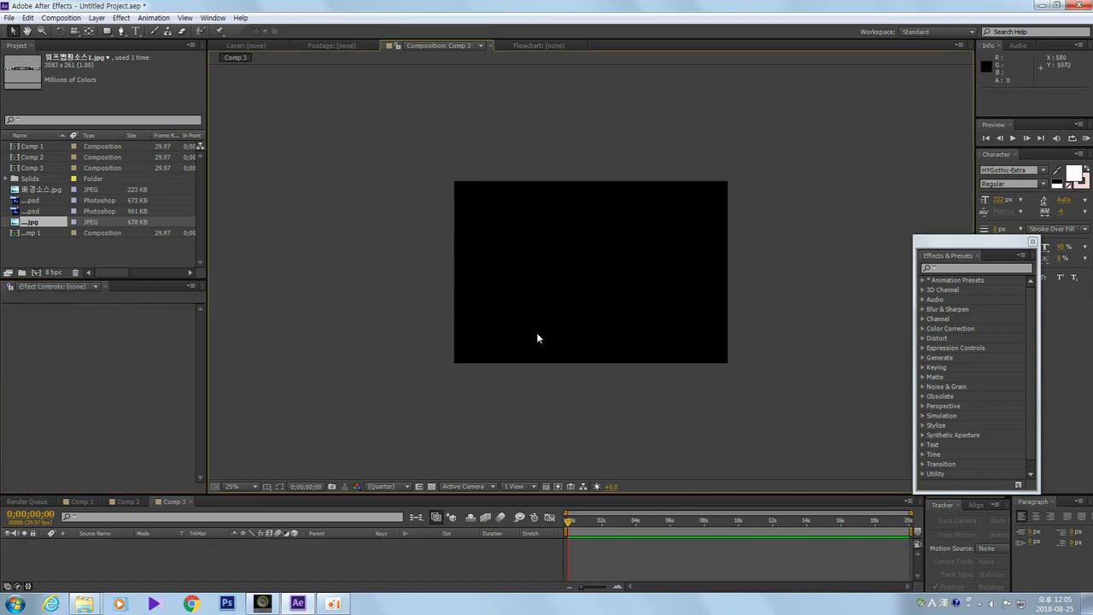
Step: Add the ring texture JPEG from the project to Comp 3 as a fresh layer
click(68, 286)
click(38, 222)
drag(32, 224, 184, 564)
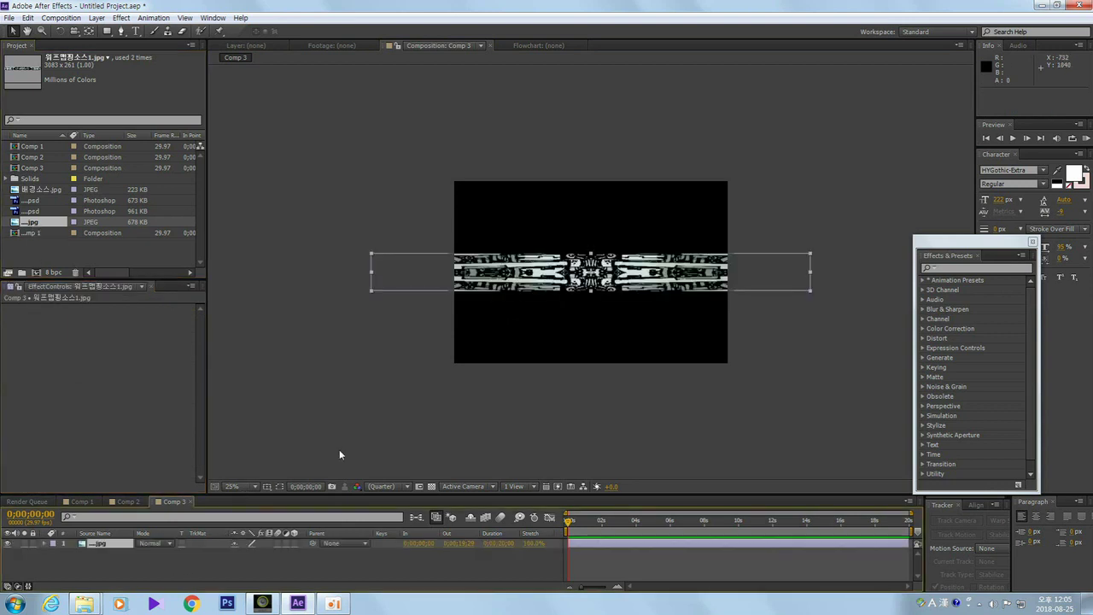
Step: Scale the ring texture to about 61% width and 51% height so it fits inside the frame
drag(373, 273, 466, 286)
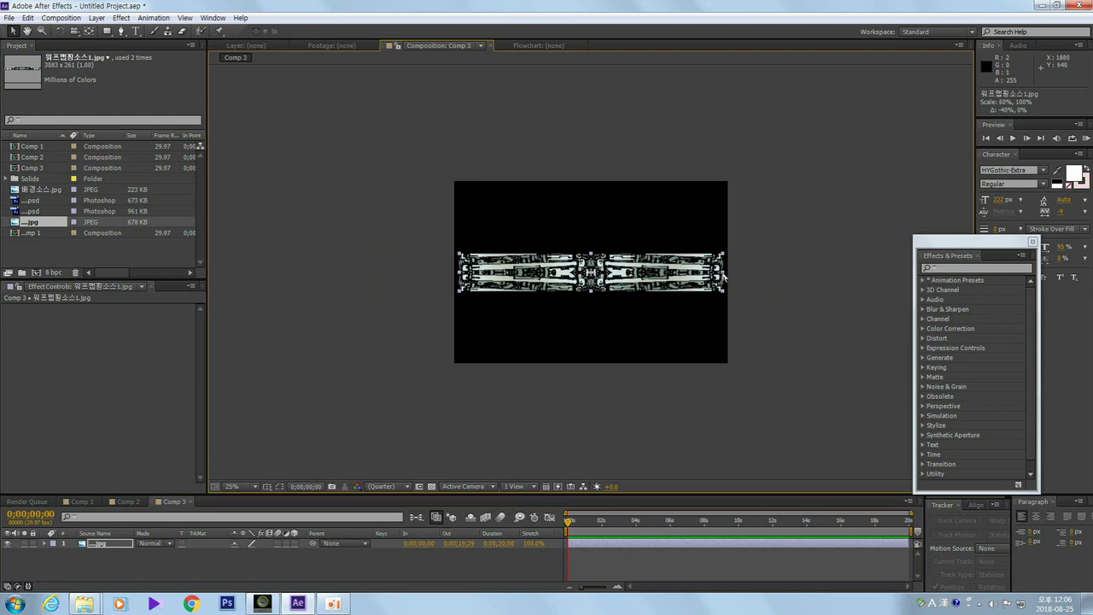
drag(592, 254, 590, 264)
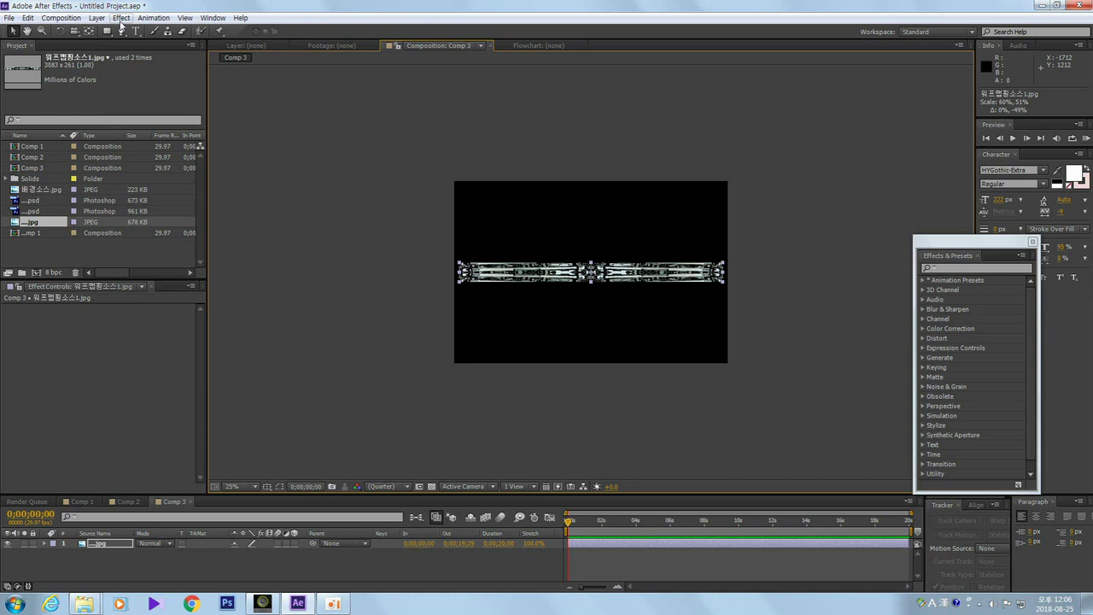
drag(459, 272, 460, 273)
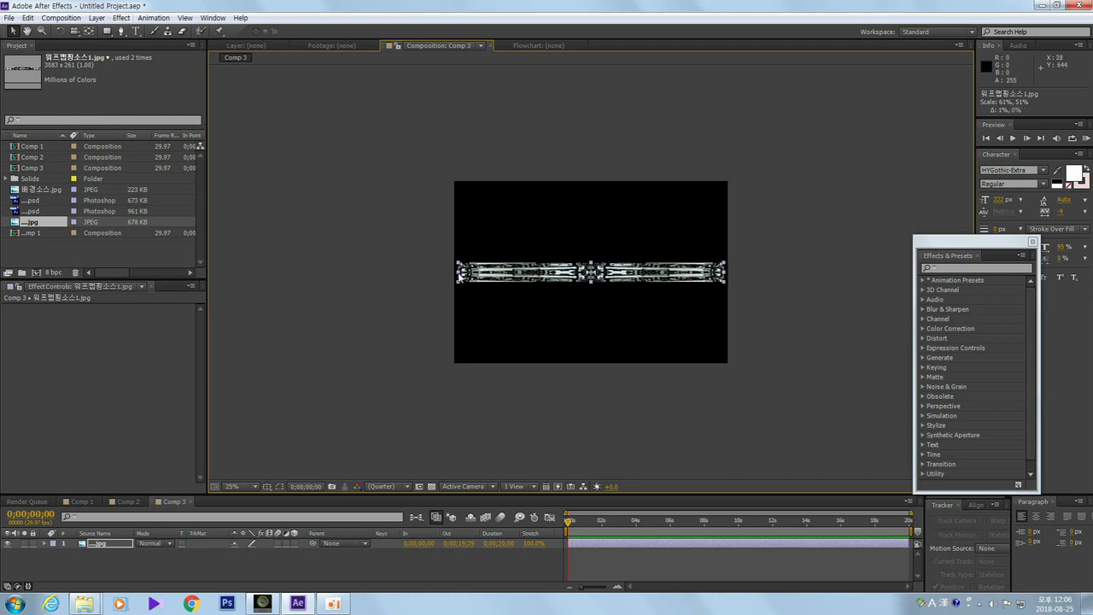
drag(725, 272, 726, 275)
click(338, 339)
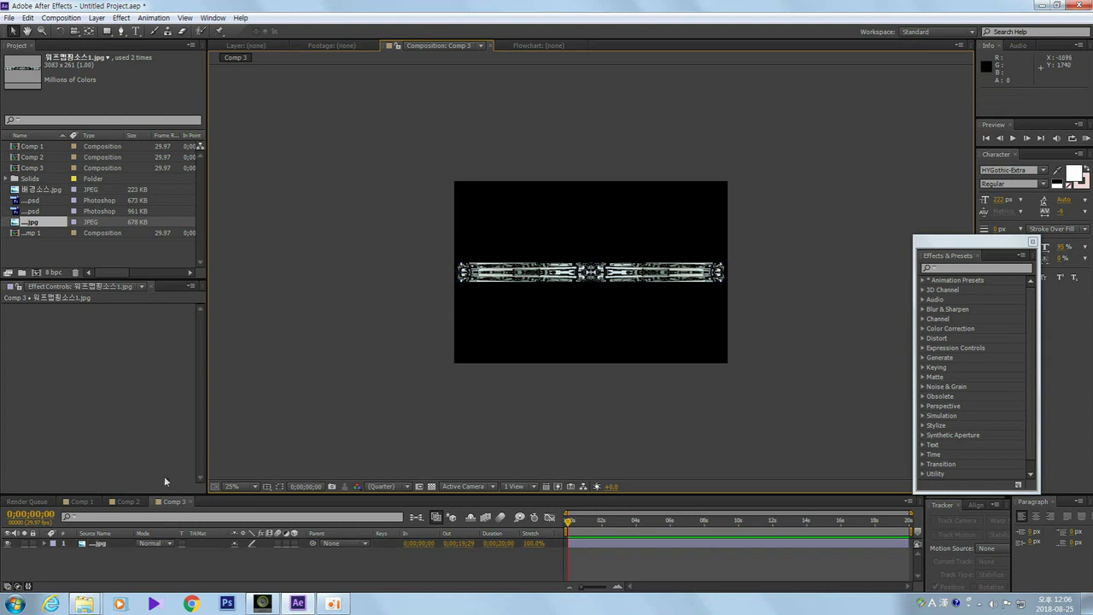
Step: Pre-compose the scaled ring texture layer into a new composition
click(93, 545)
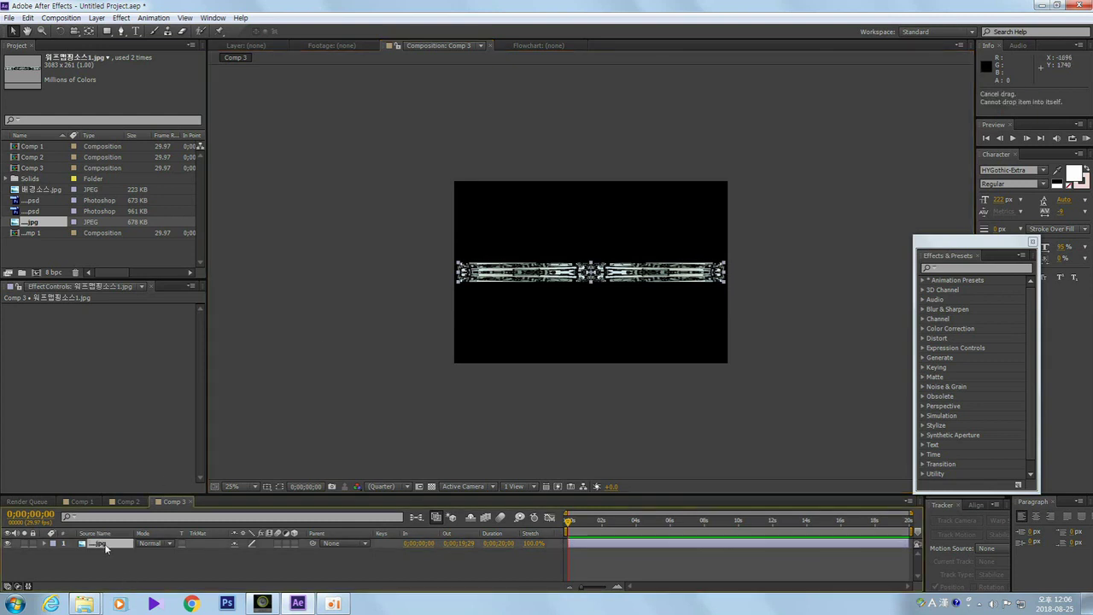
right_click(109, 547)
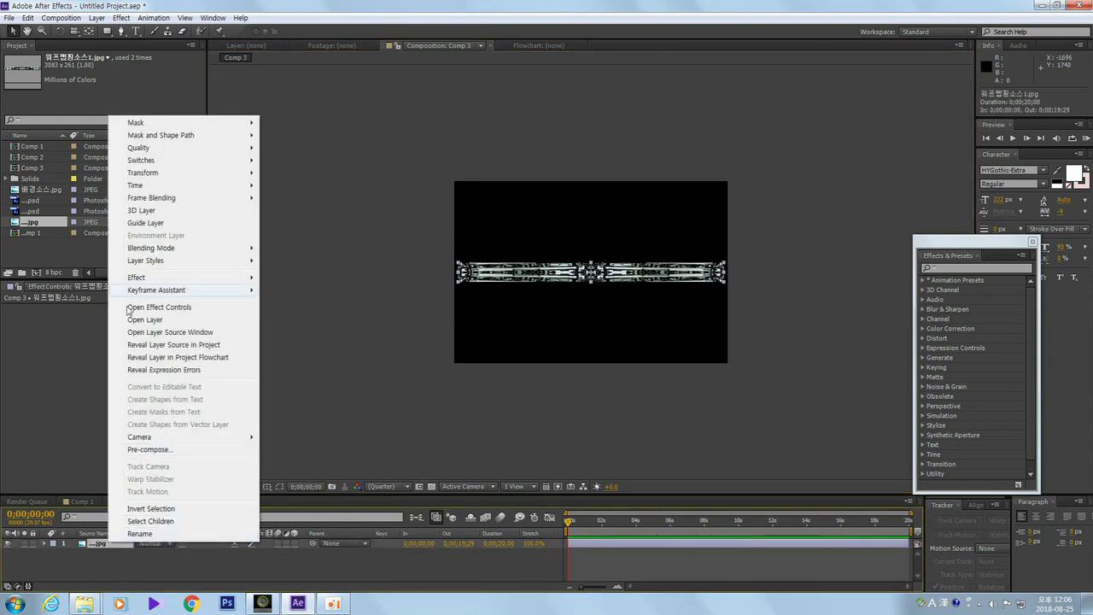
click(160, 452)
click(572, 357)
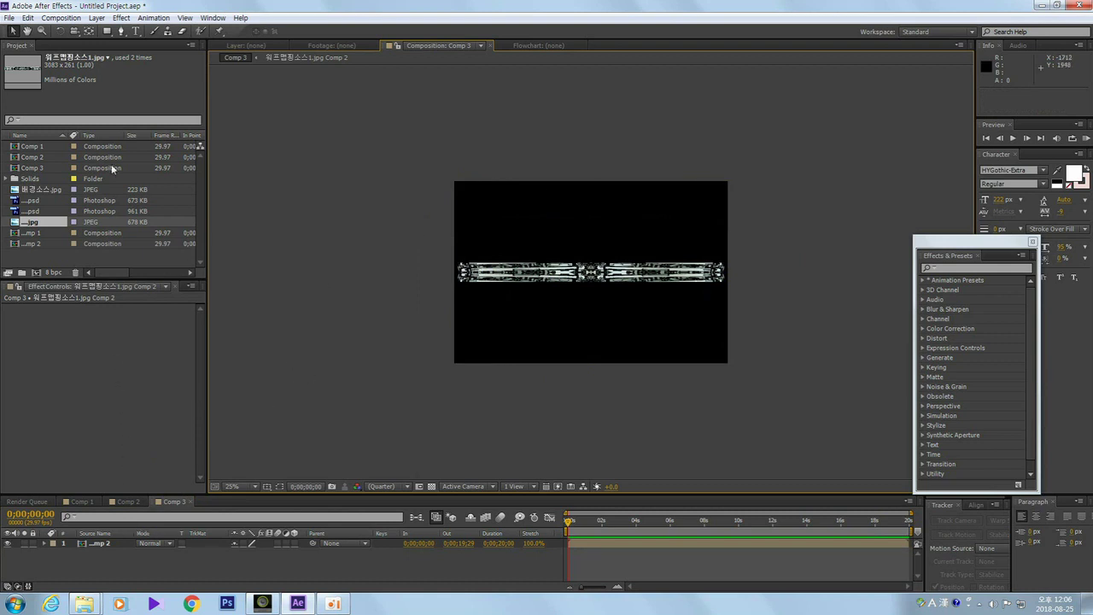
Step: Apply the CC Cylinder effect to the pre-composed ring layer
click(97, 542)
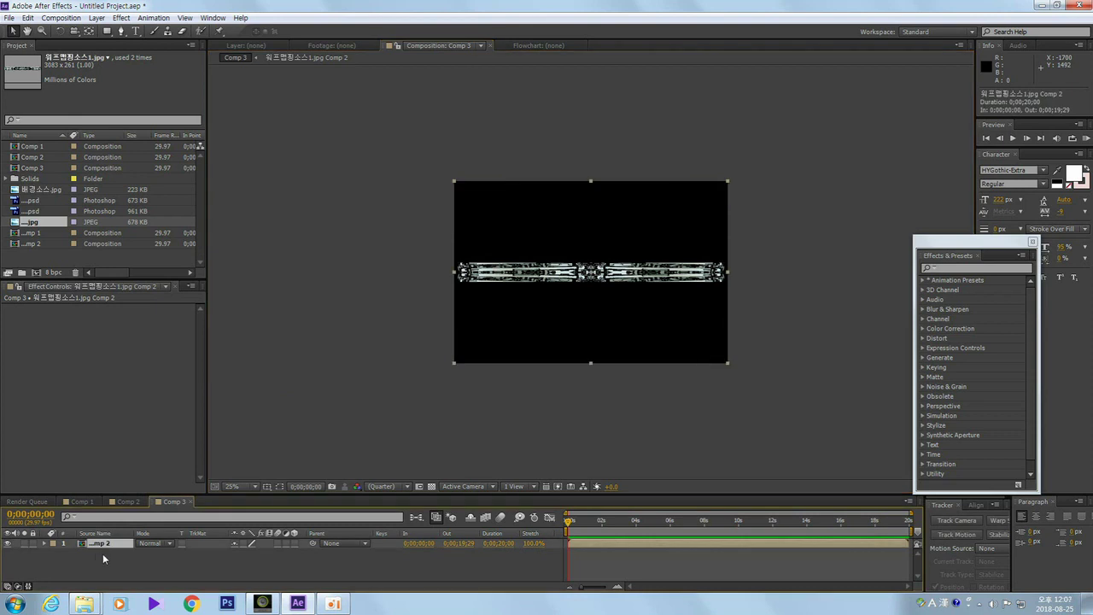
click(98, 19)
mouse_move(121, 19)
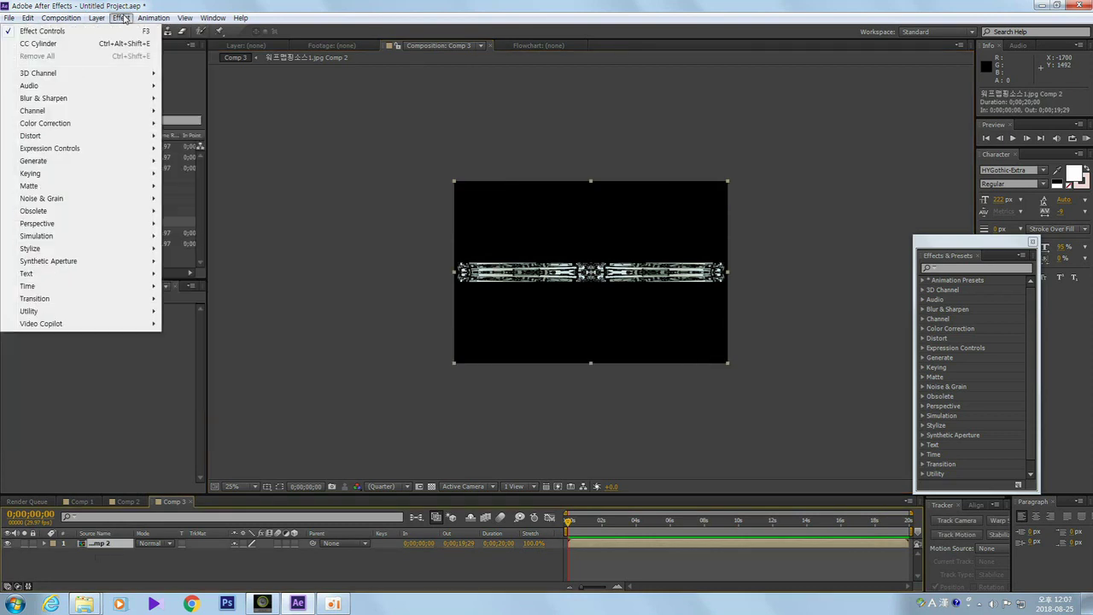
click(64, 47)
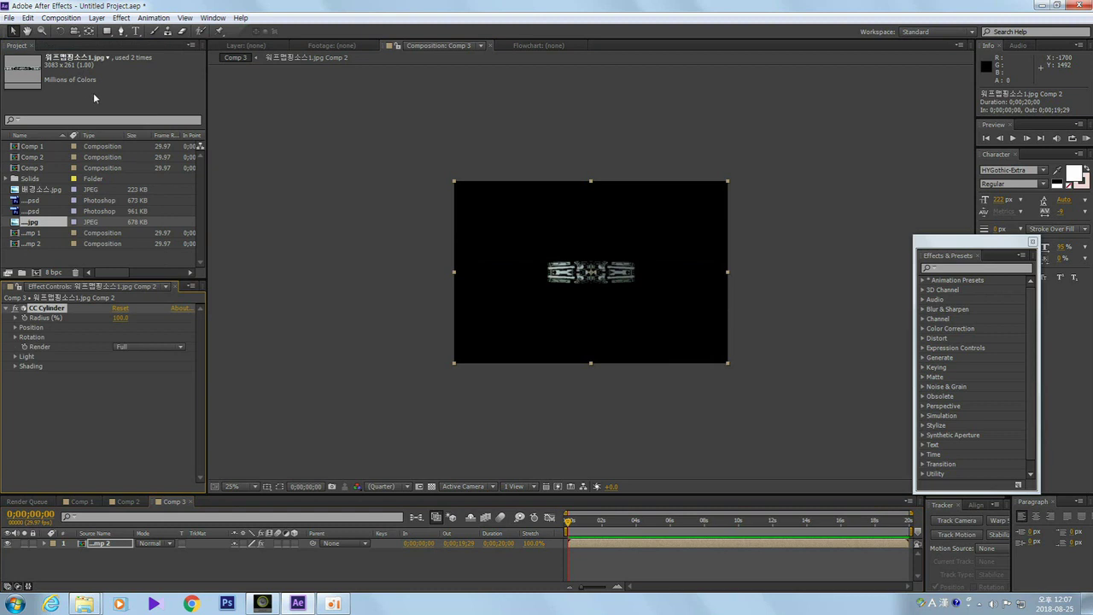
Step: Stretch the ring layer to about 271% by 134%, trying CC Cylinder Rotation X at 50° and setting it to -1°
click(14, 337)
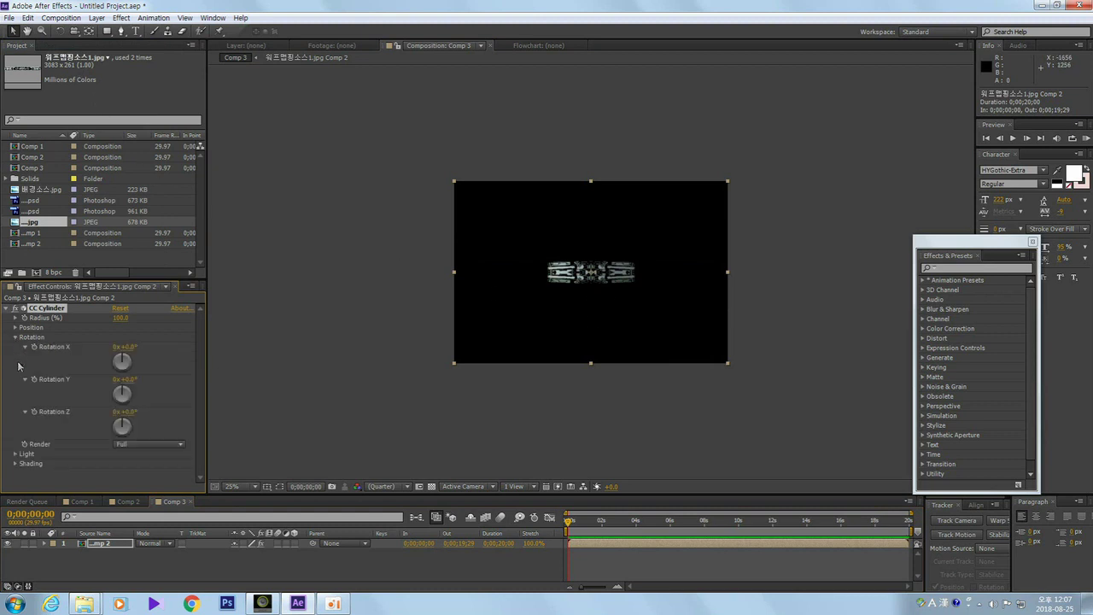
mouse_move(126, 346)
mouse_down()
mouse_move(160, 348)
mouse_move(99, 333)
mouse_move(169, 351)
mouse_move(126, 357)
mouse_move(113, 333)
mouse_move(142, 341)
mouse_move(99, 325)
mouse_move(119, 328)
mouse_move(108, 317)
mouse_move(143, 343)
mouse_up()
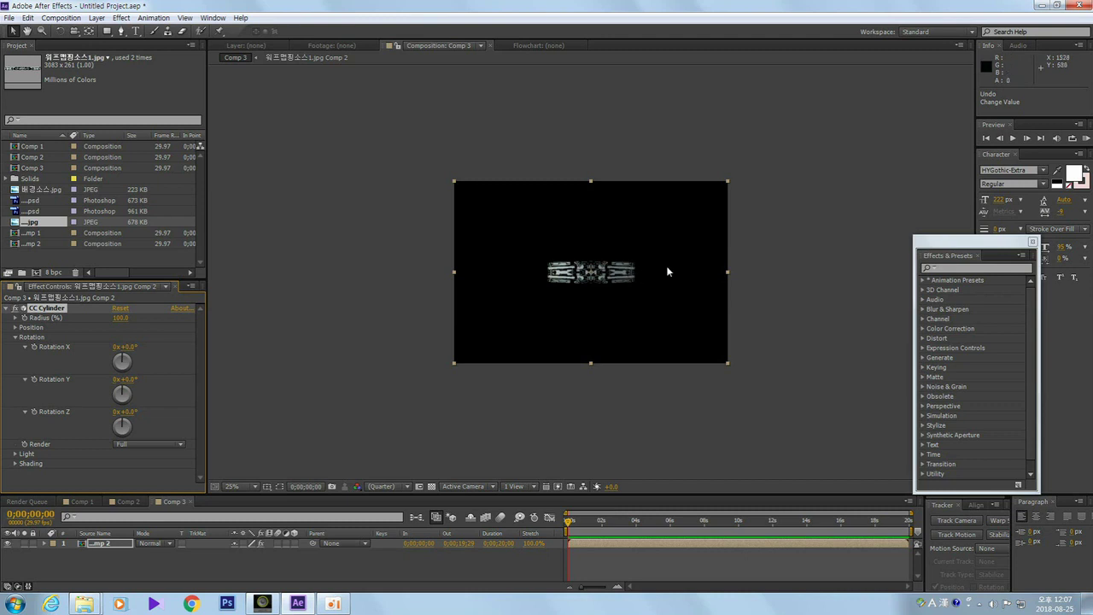
drag(729, 275, 965, 259)
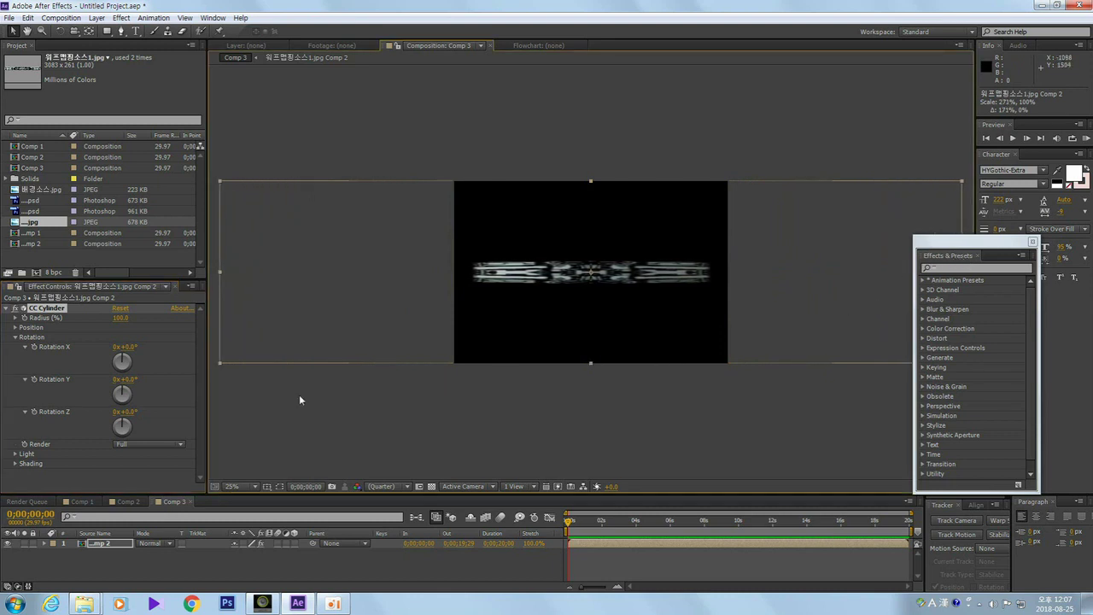
drag(128, 350, 173, 361)
drag(590, 180, 581, 150)
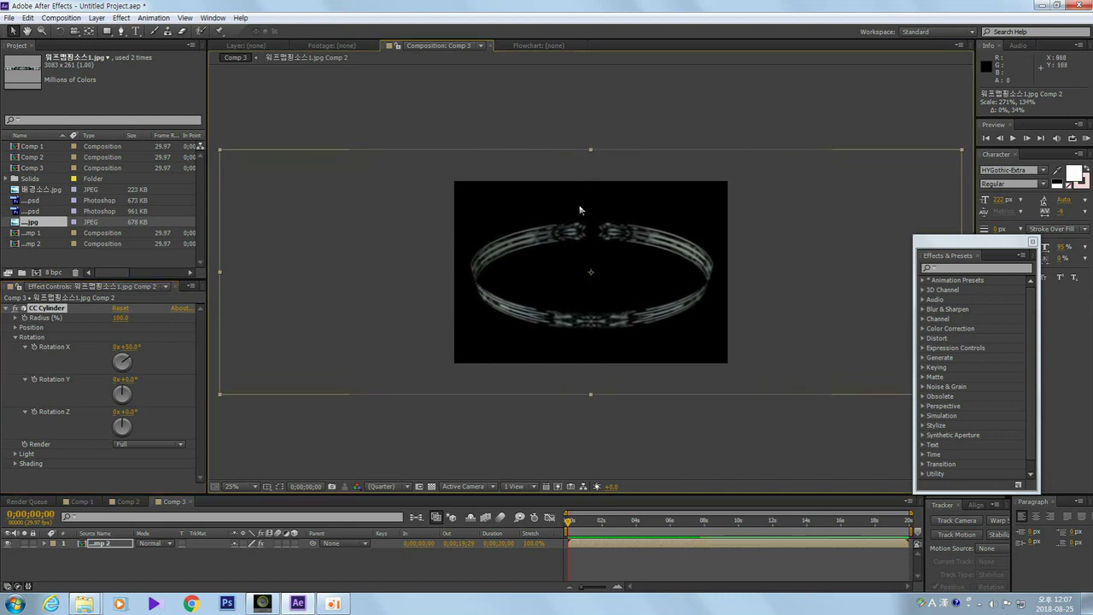
mouse_move(127, 346)
mouse_down()
mouse_move(89, 342)
mouse_move(134, 348)
mouse_move(106, 346)
mouse_move(124, 346)
mouse_up()
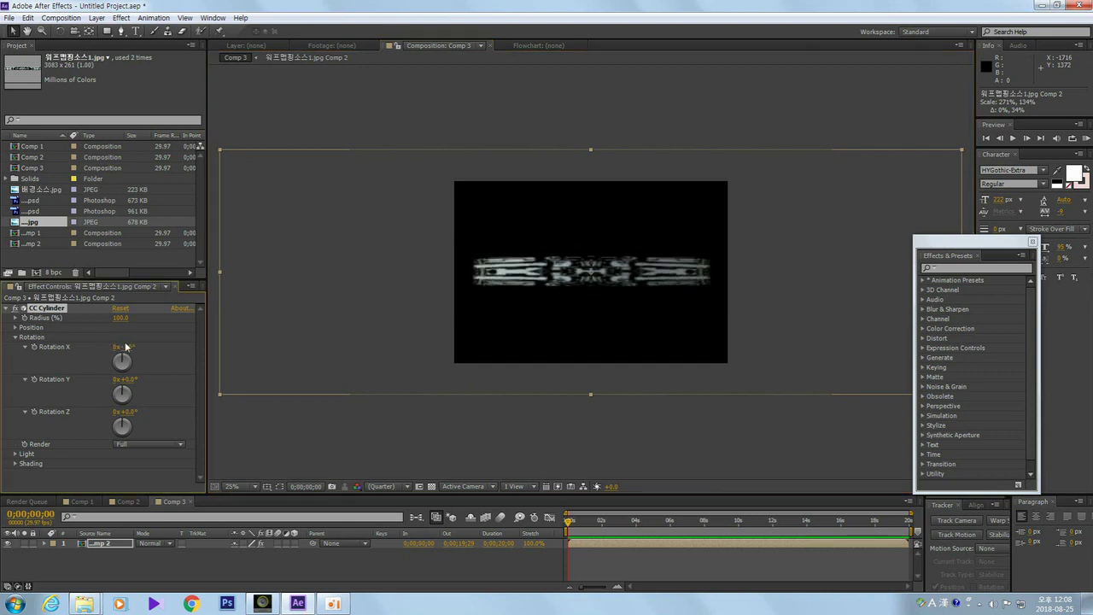
Step: Check the finished ring scene in Comp 1 and the background in Comp 2, and return to Comp 3
click(81, 502)
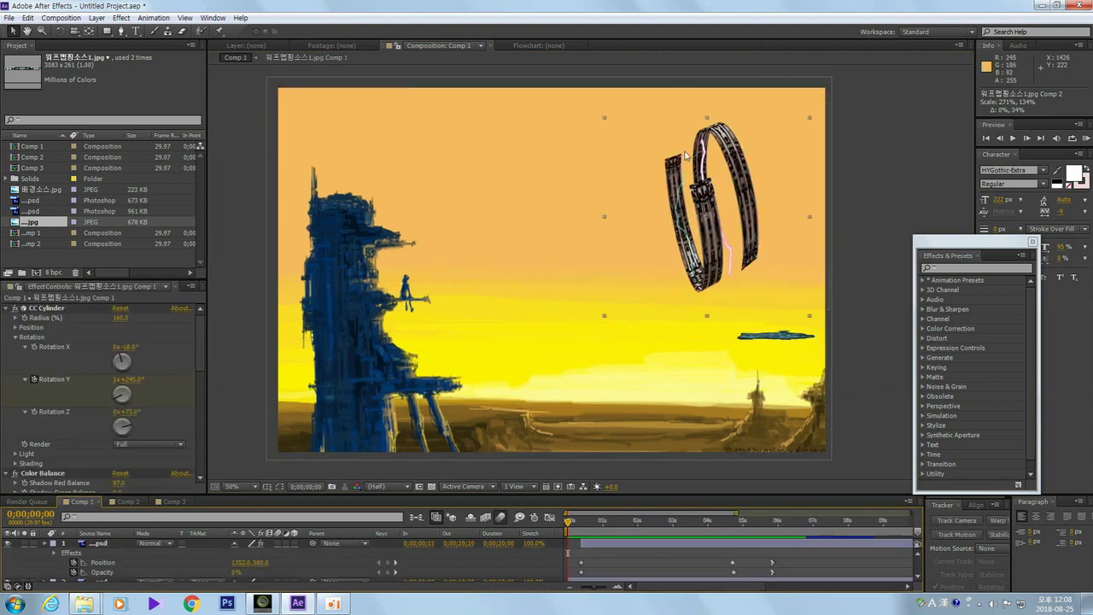
click(130, 503)
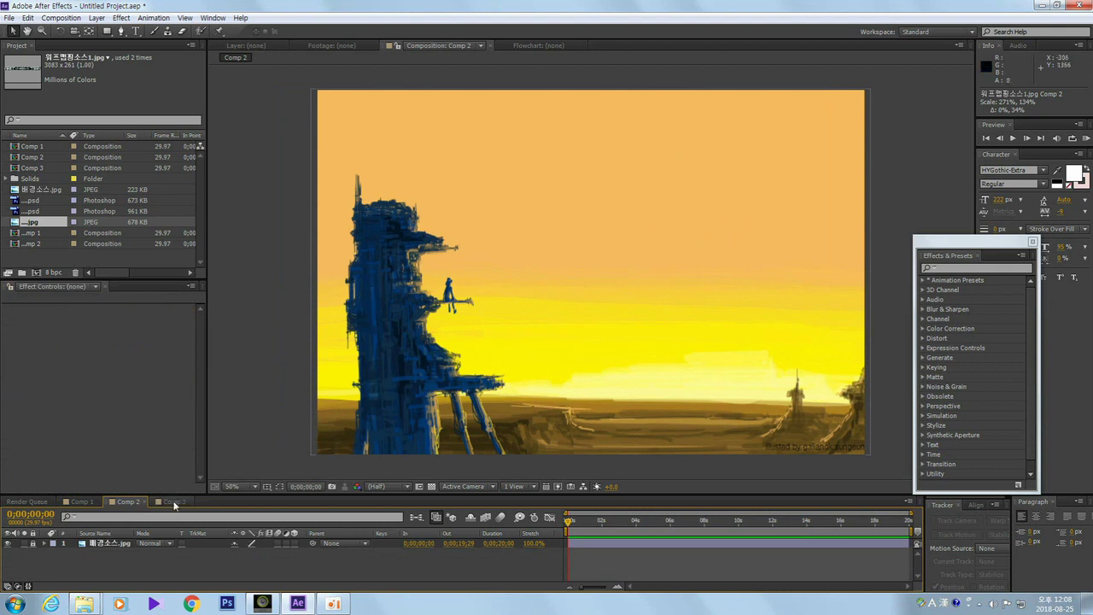
click(174, 503)
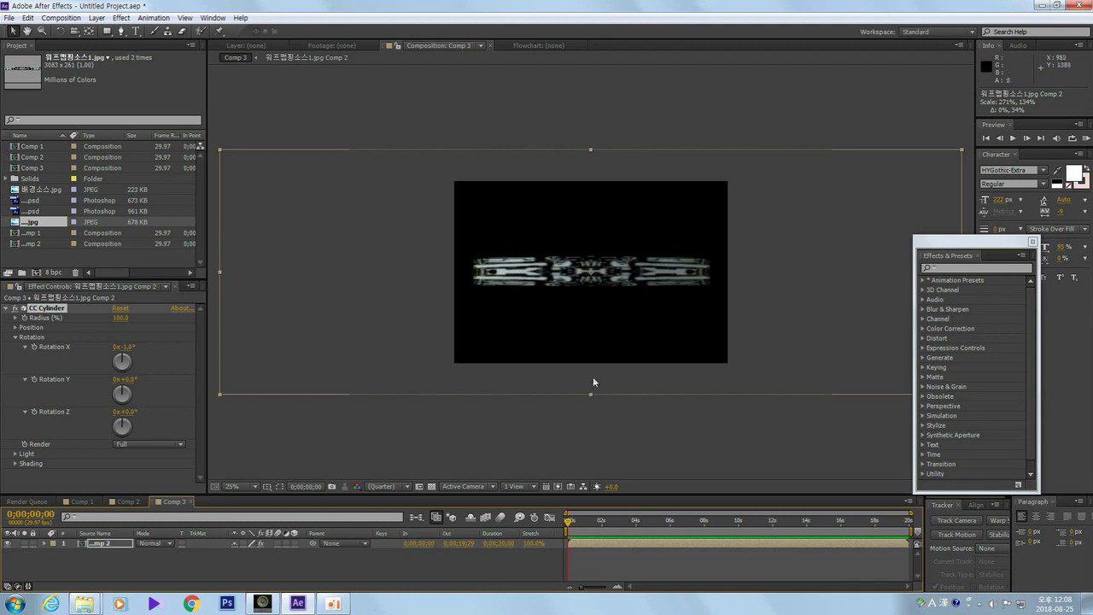
Step: Reduce the ring layer's height to 81% and move the floating Effects & Presets panel clear of the composition view
drag(591, 394, 590, 350)
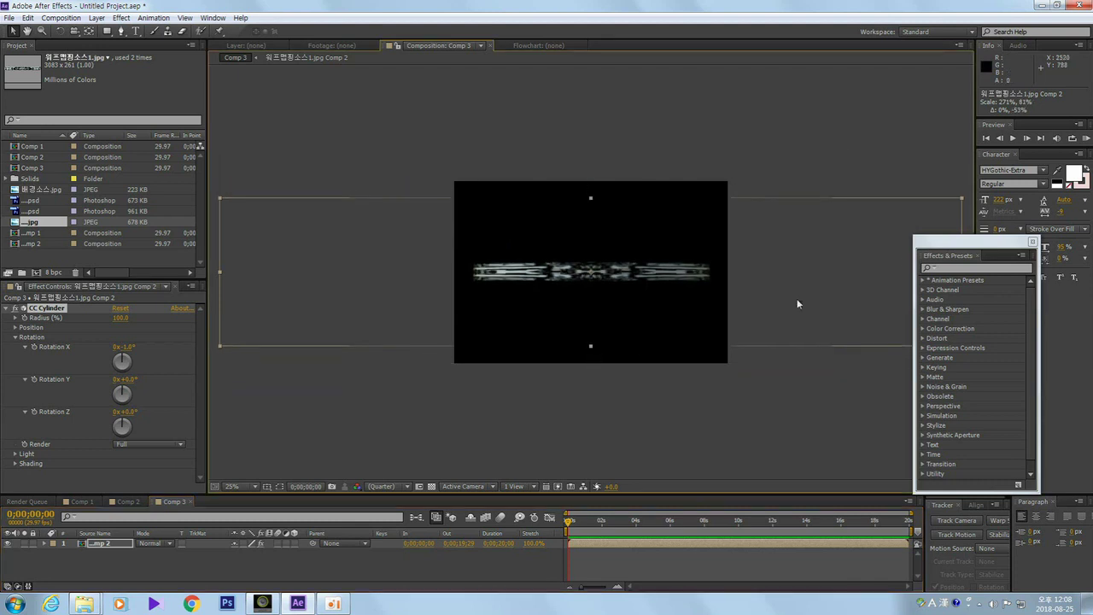
drag(925, 251, 993, 333)
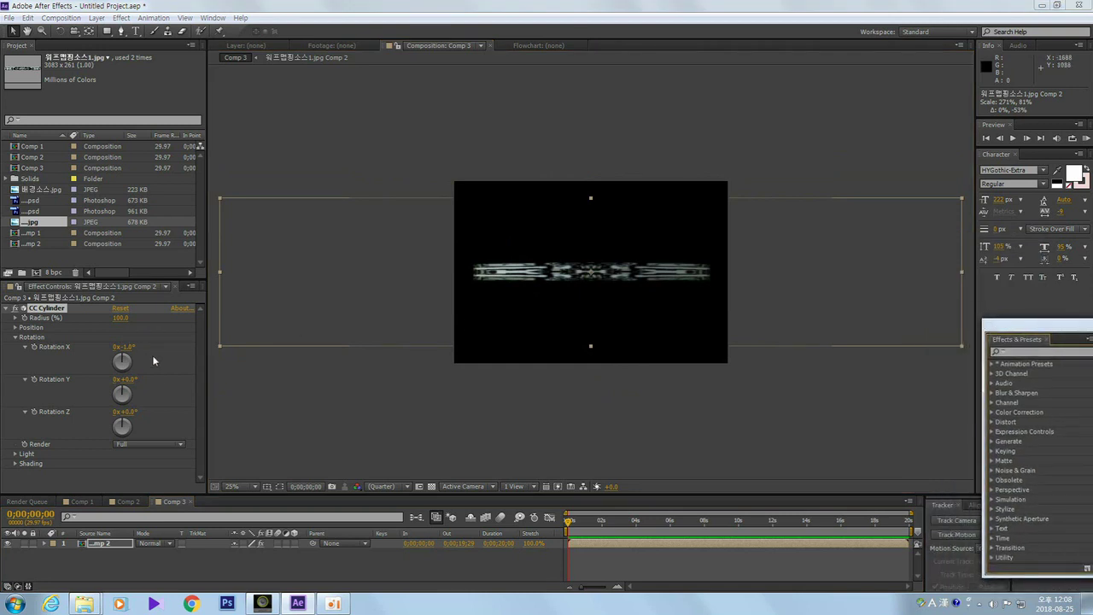
Step: Set CC Cylinder Rotation X to 20° and Rotation Z to -113°, trying and undoing a Rotation Y of 40°
drag(130, 416, 124, 402)
key(ctrl+z)
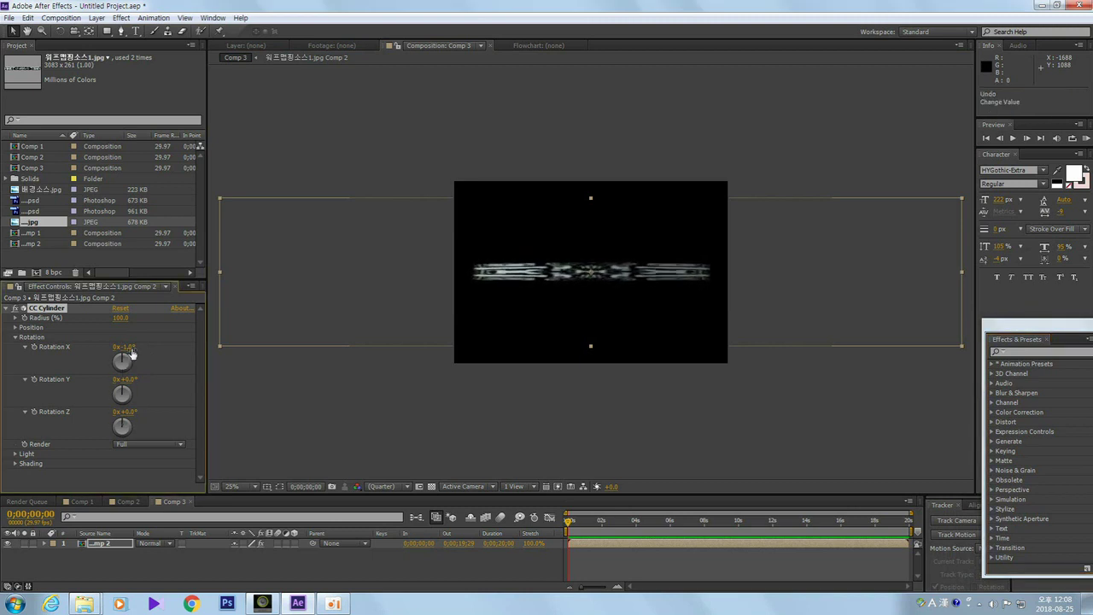
drag(134, 346, 148, 361)
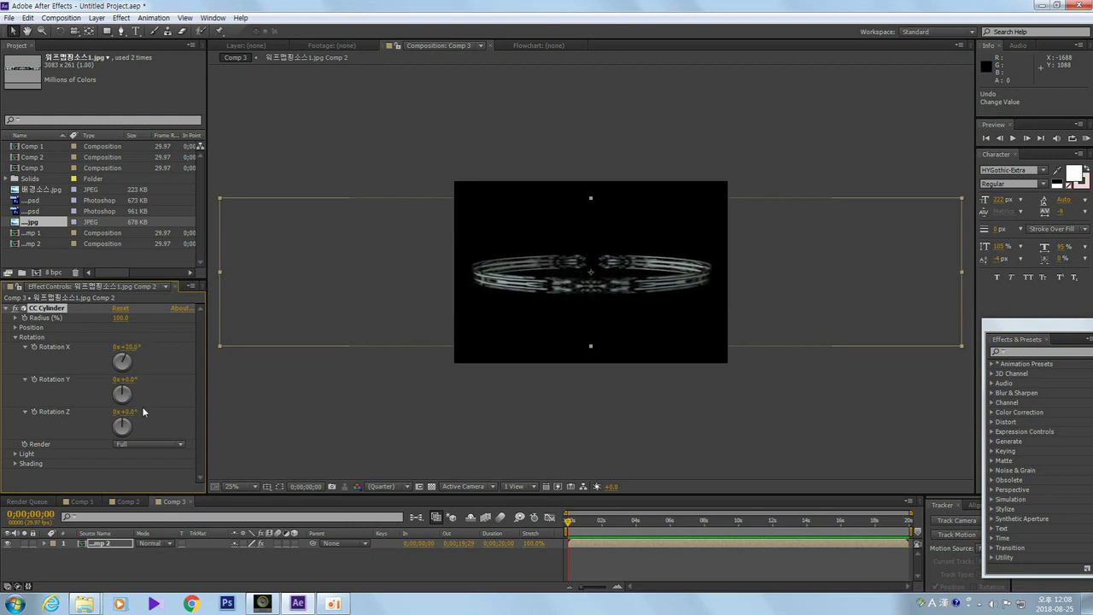
drag(135, 413, 86, 431)
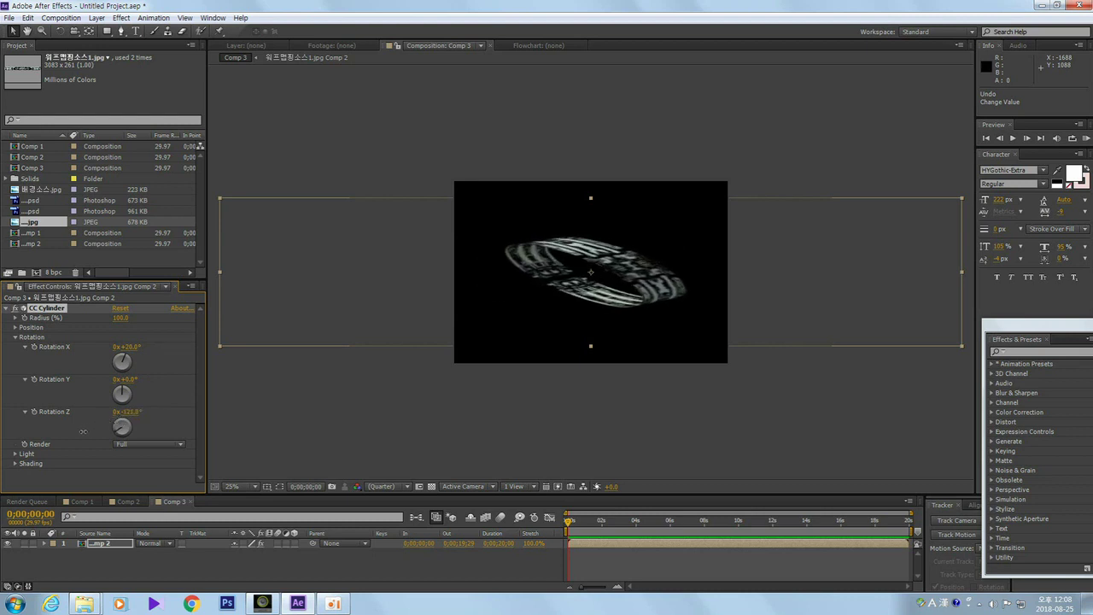
drag(89, 429, 85, 432)
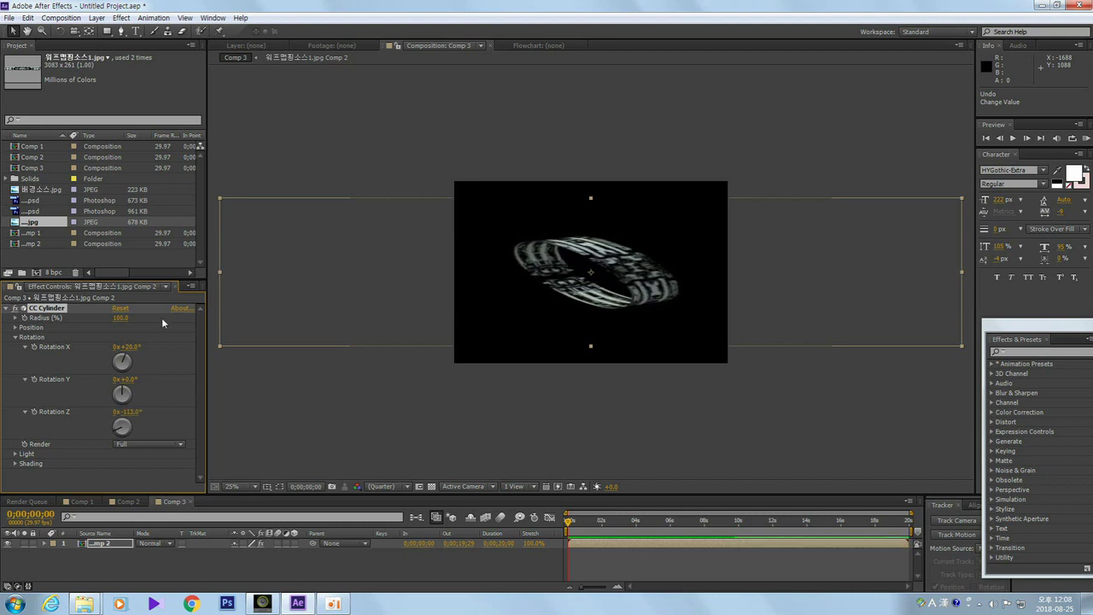
mouse_move(135, 384)
mouse_down()
mouse_move(101, 387)
mouse_move(149, 380)
mouse_up()
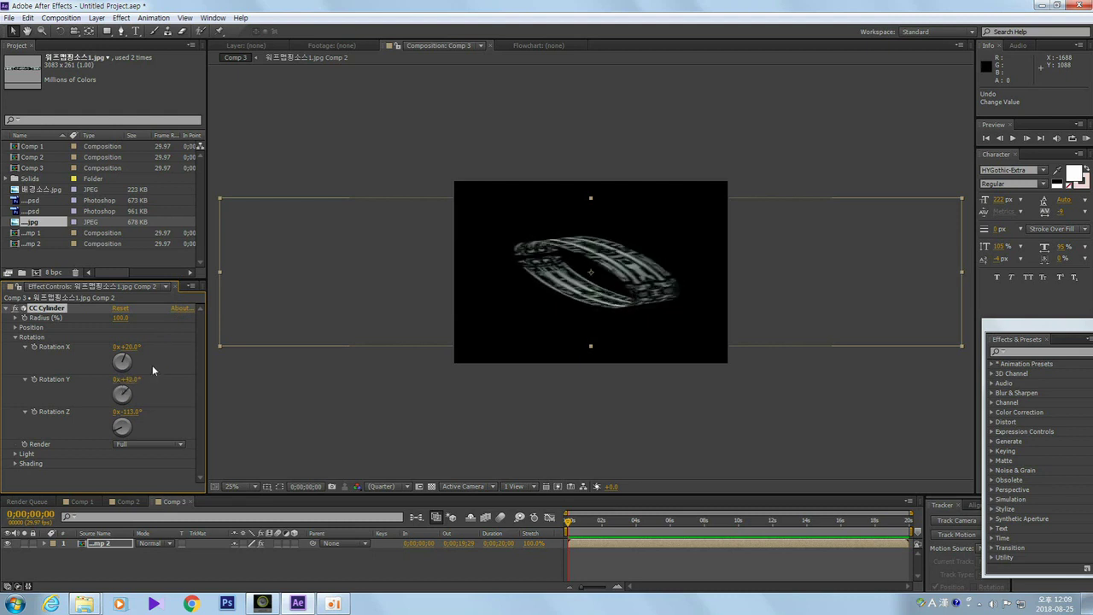
key(ctrl+z)
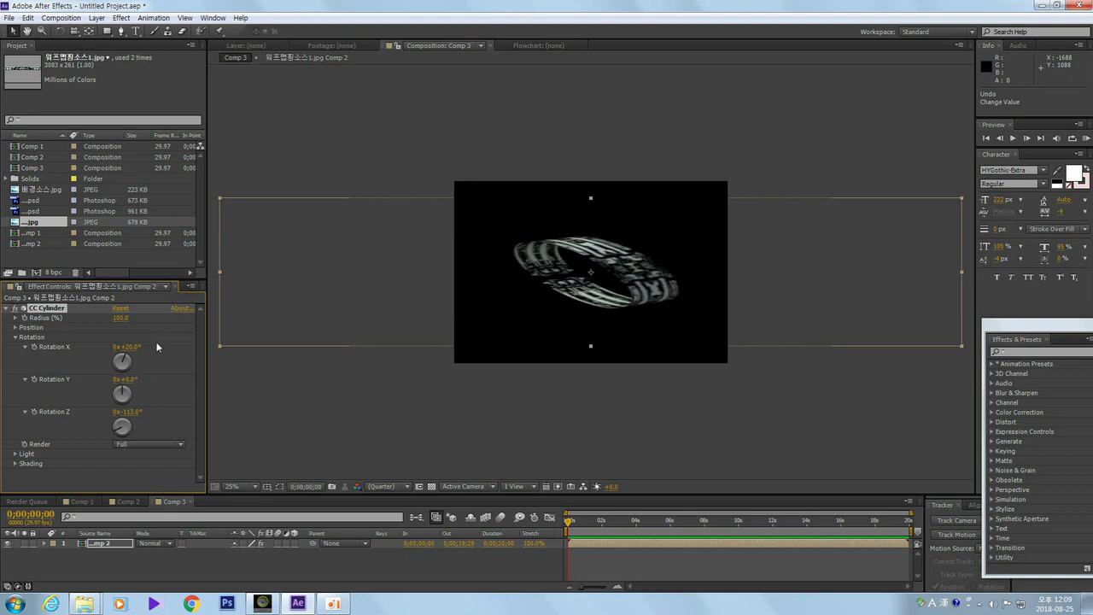
Step: Set CC Cylinder Rotation X to 13° and rescale the ring layer to about 69% width and 149% height
drag(133, 352, 131, 347)
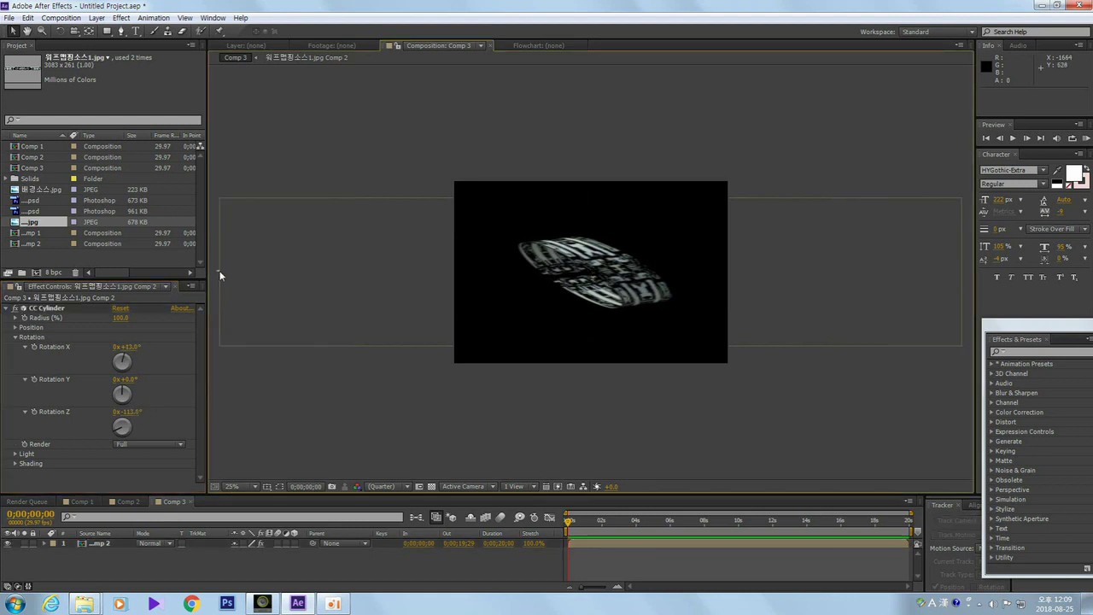
drag(222, 271, 496, 287)
drag(591, 200, 569, 136)
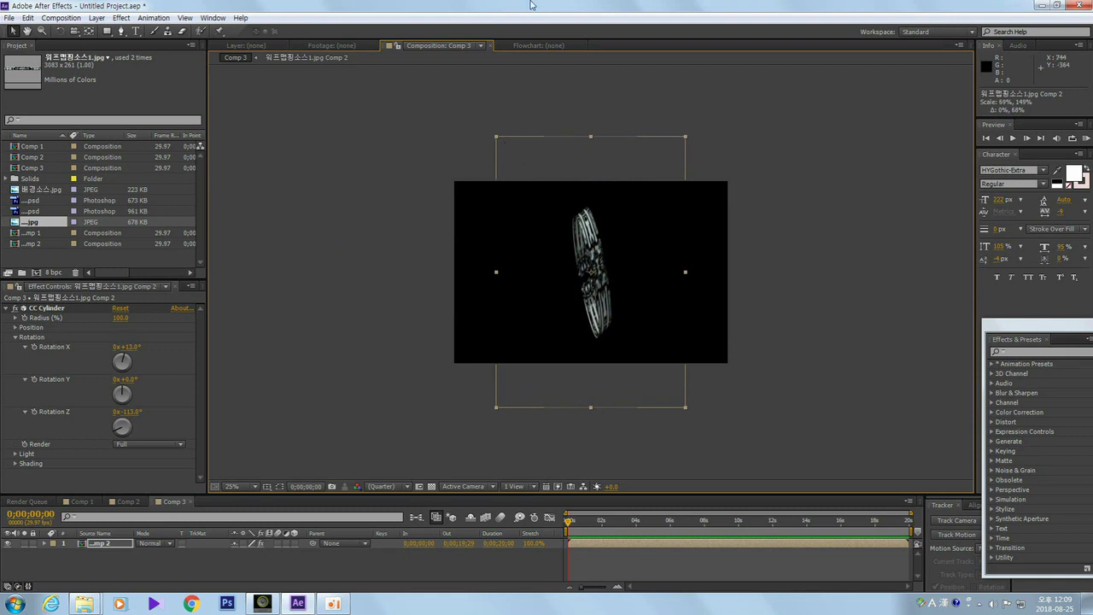
Step: Preview Comp 3 briefly and move the ring layer to position about 1016, 588
key(space)
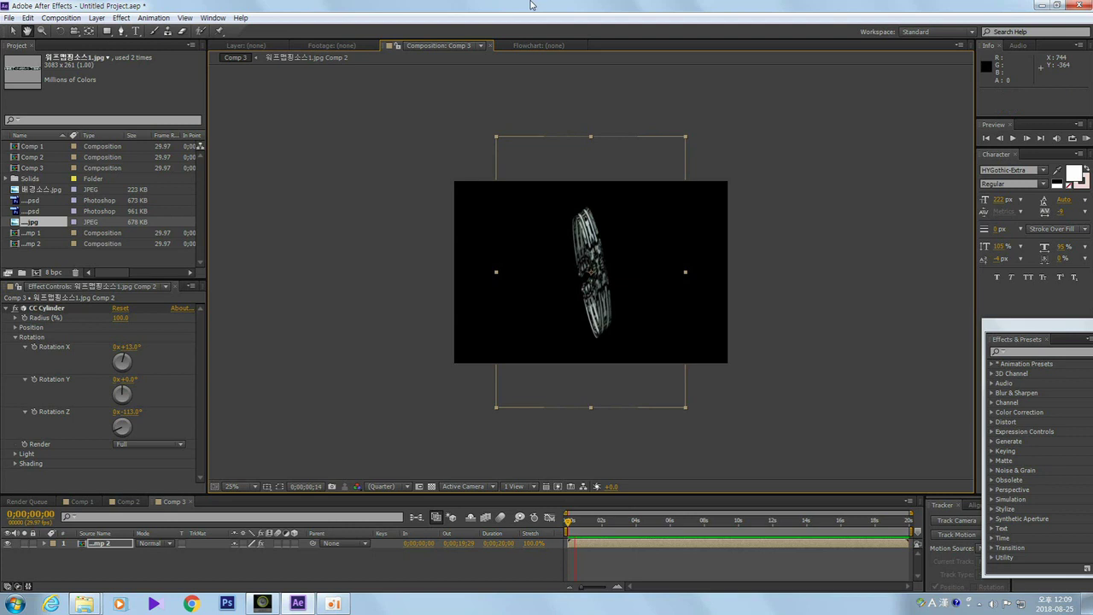
key(space)
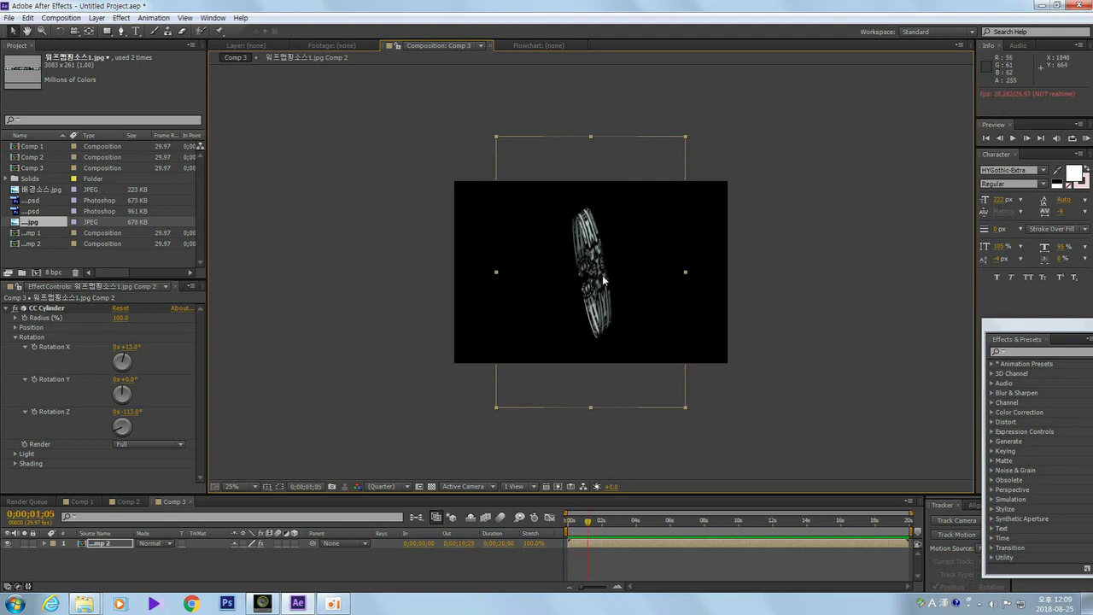
mouse_move(602, 279)
mouse_down()
mouse_move(619, 271)
mouse_move(599, 271)
mouse_up()
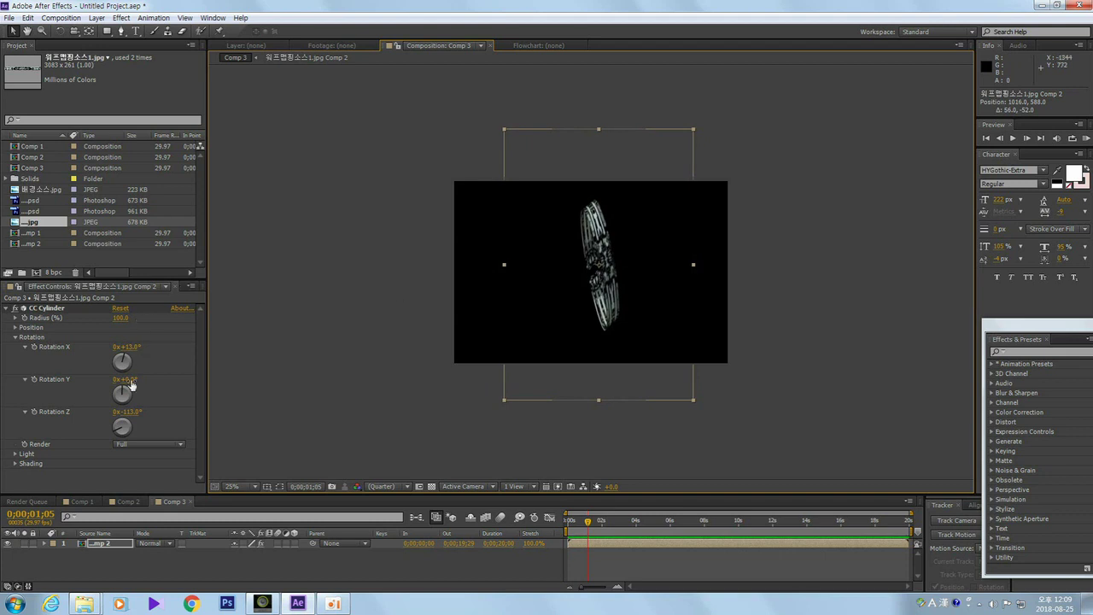
Step: Try spinning the ring in Comp 3 through different CC Cylinder Rotation Y angles and undo the change
drag(127, 379, 146, 379)
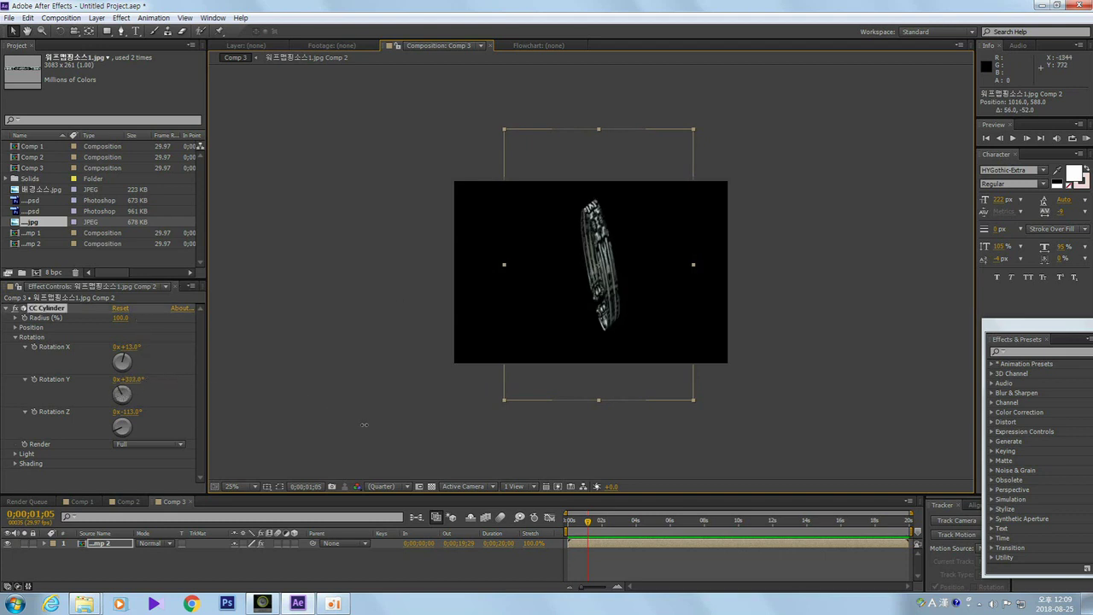
drag(386, 434, 400, 442)
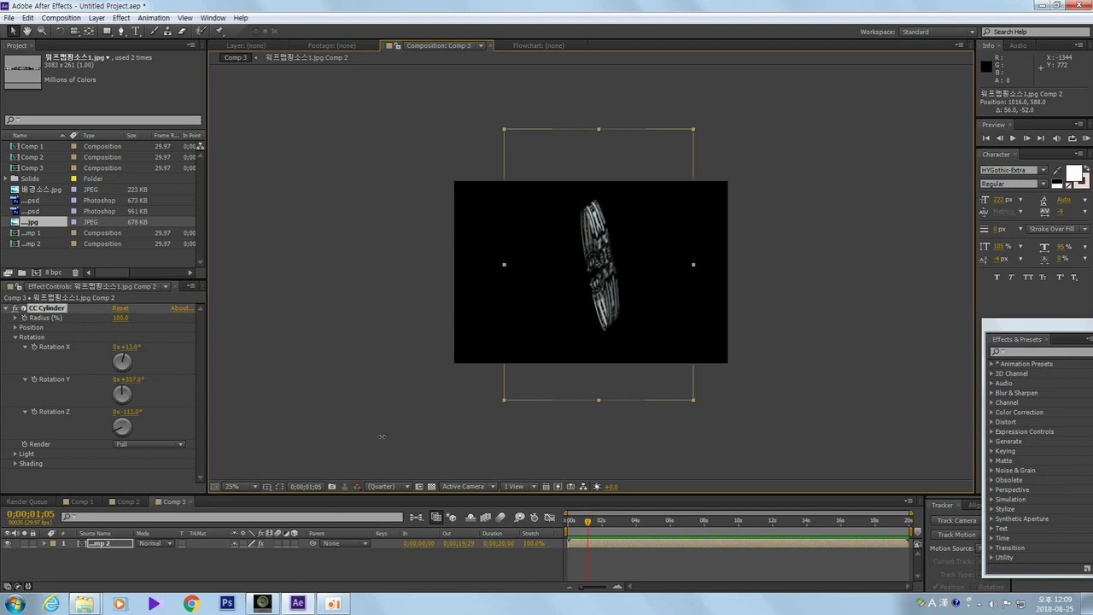
drag(215, 410, 309, 407)
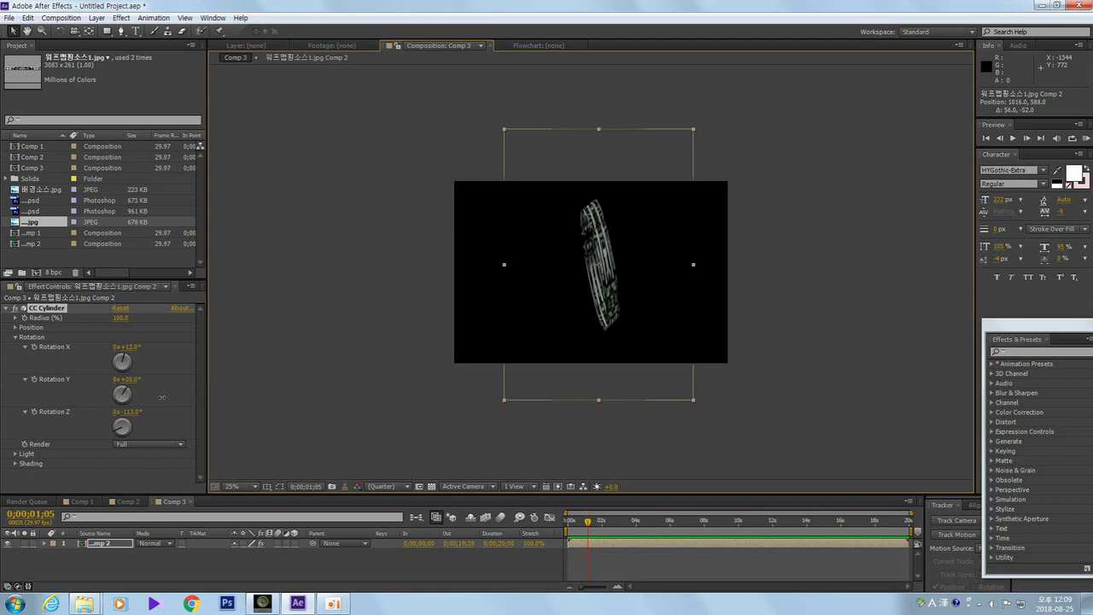
drag(167, 398, 228, 397)
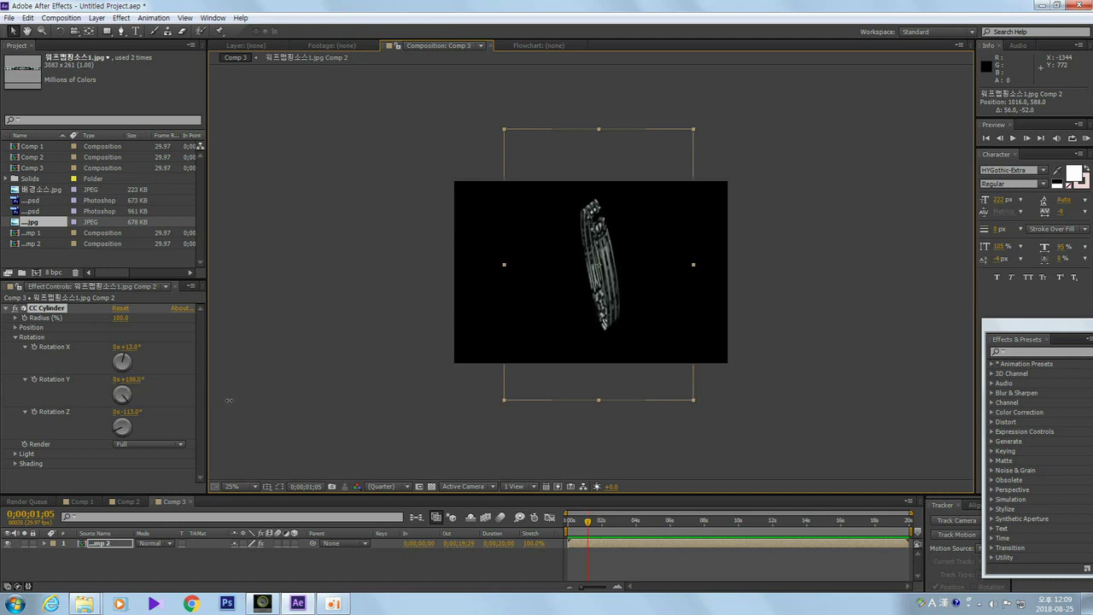
drag(219, 399, 251, 393)
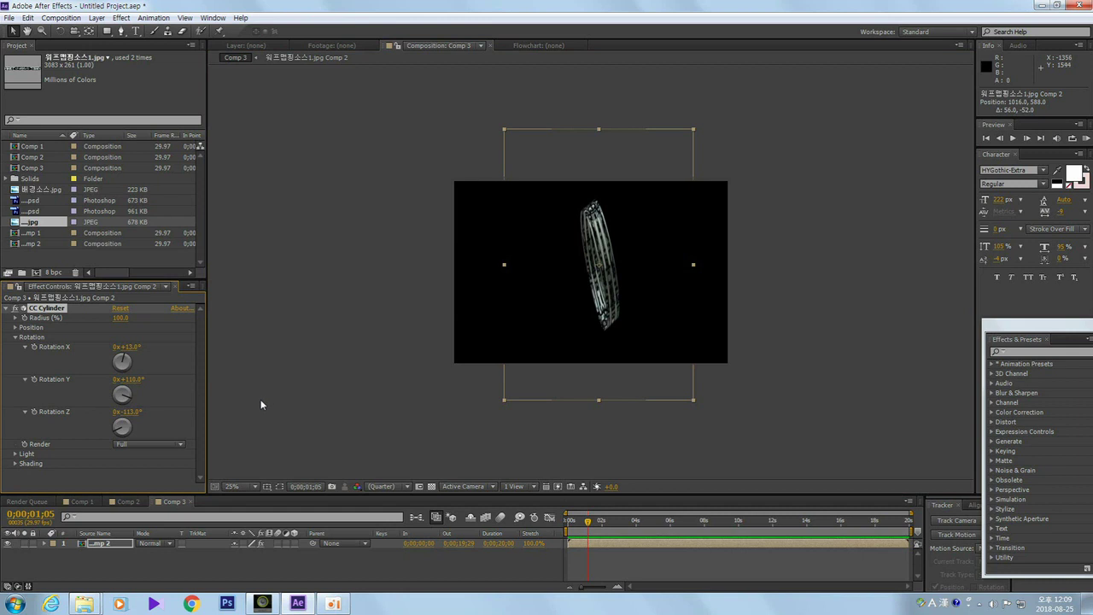
key(ctrl+z)
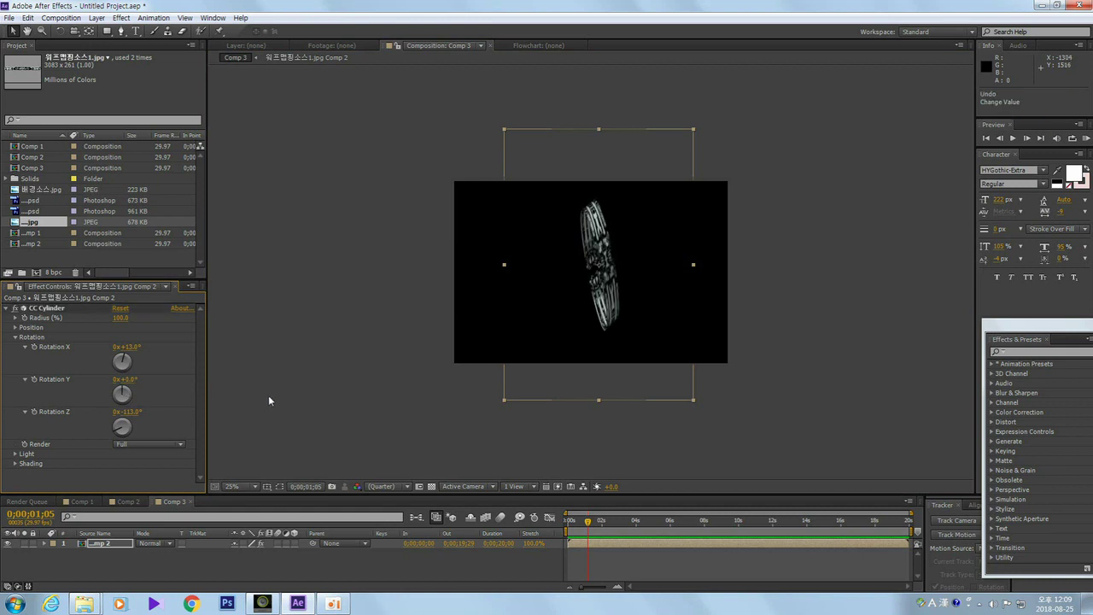
Step: Copy the ring layer from Comp 3 into Comp 2 over the landscape and move it to position about 1352, 546
click(307, 564)
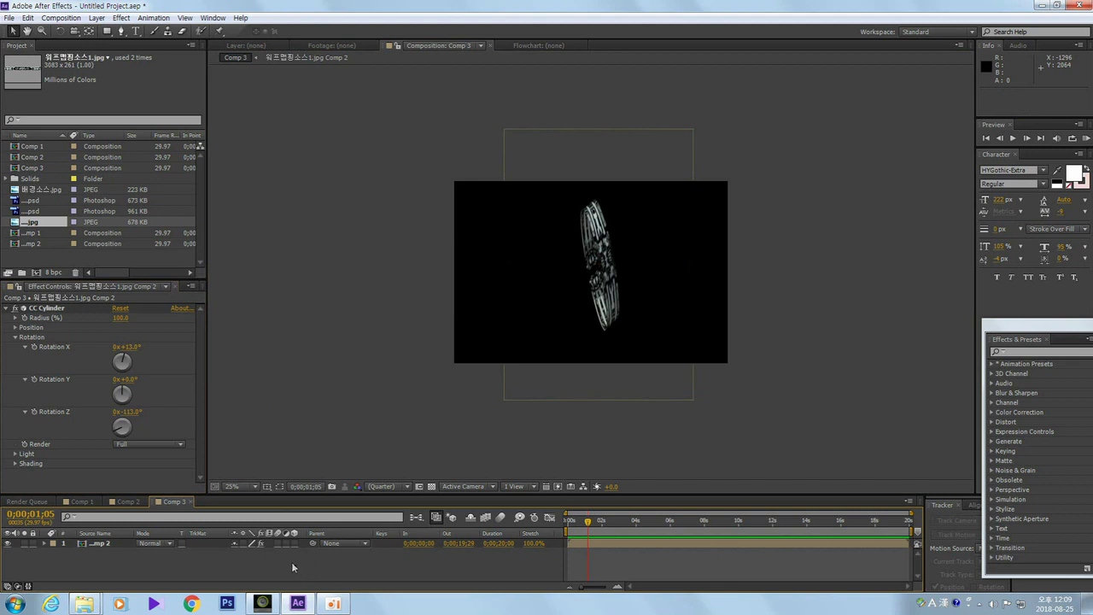
click(110, 546)
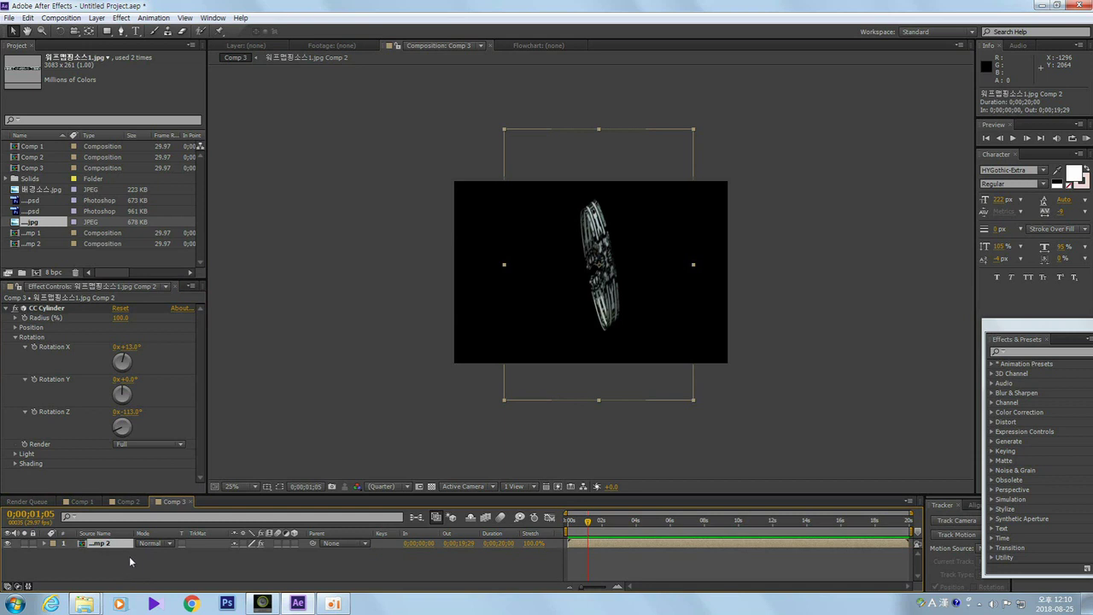
key(ctrl+c)
click(128, 501)
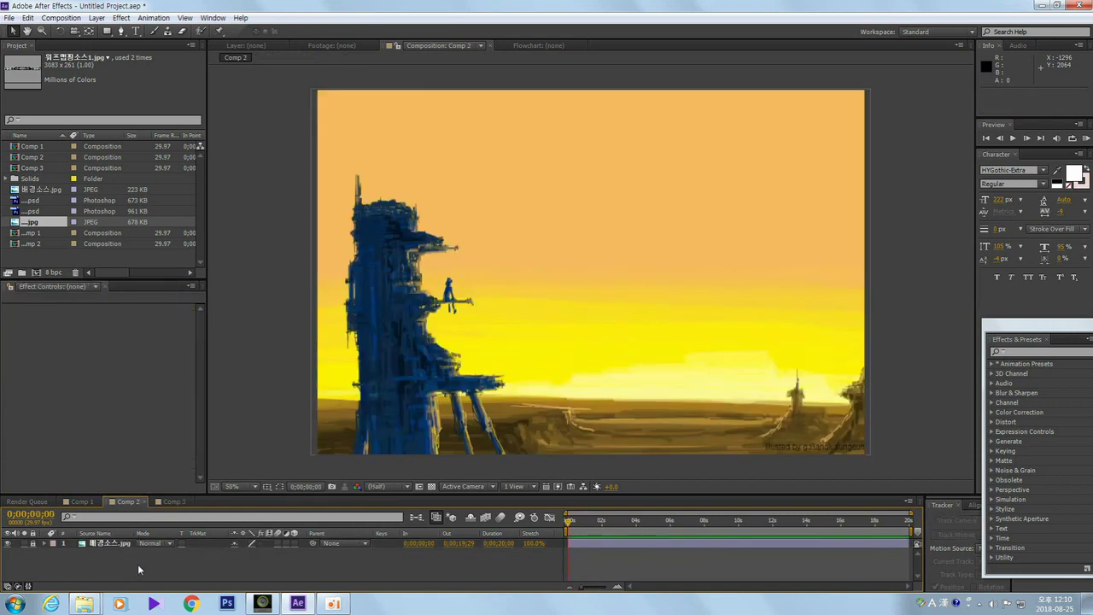
key(ctrl+v)
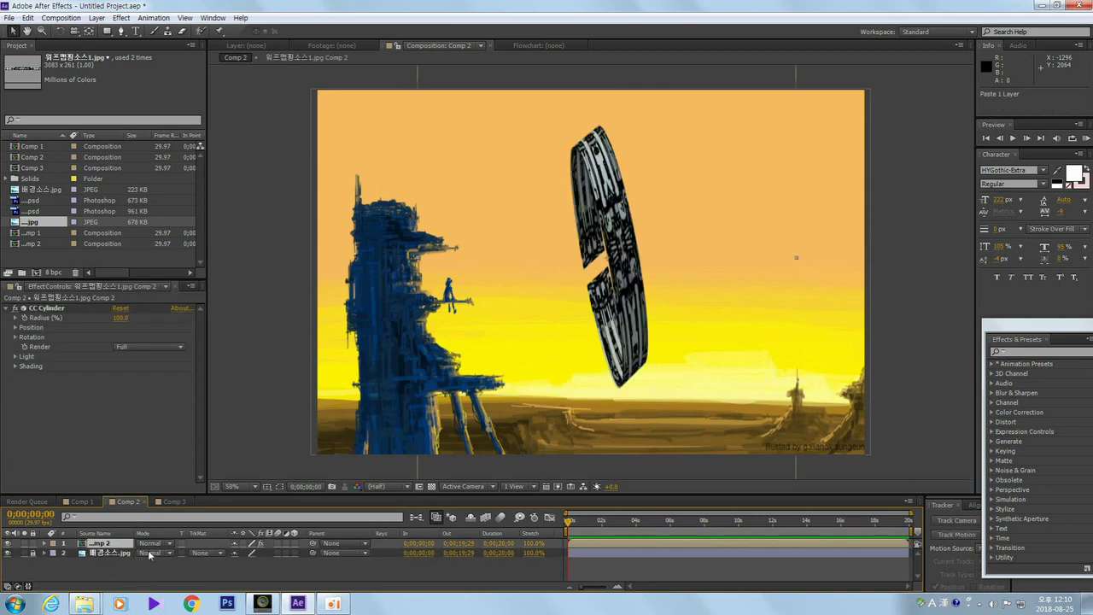
drag(632, 320, 747, 308)
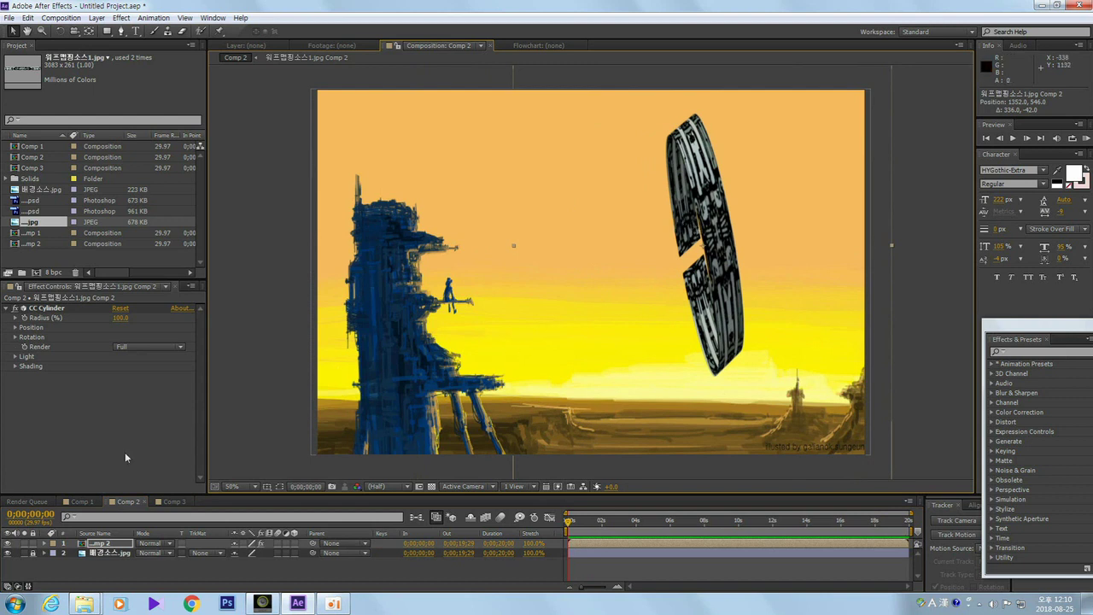
Step: Shrink the ring in Comp 2 to about 40% width and 98% height, and move it to position about 1624, 430
click(75, 503)
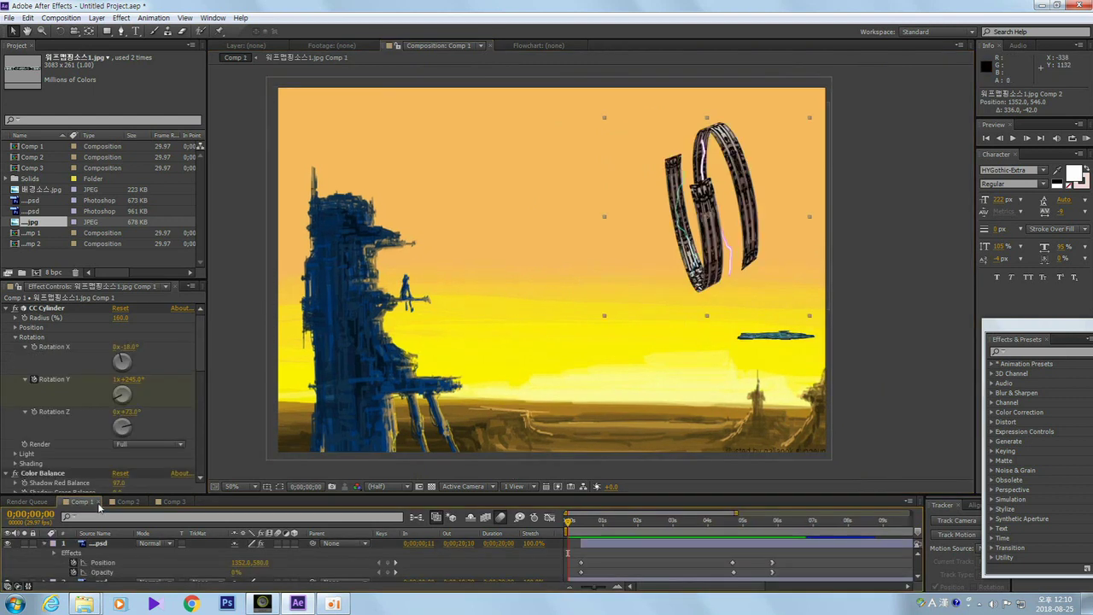
click(127, 502)
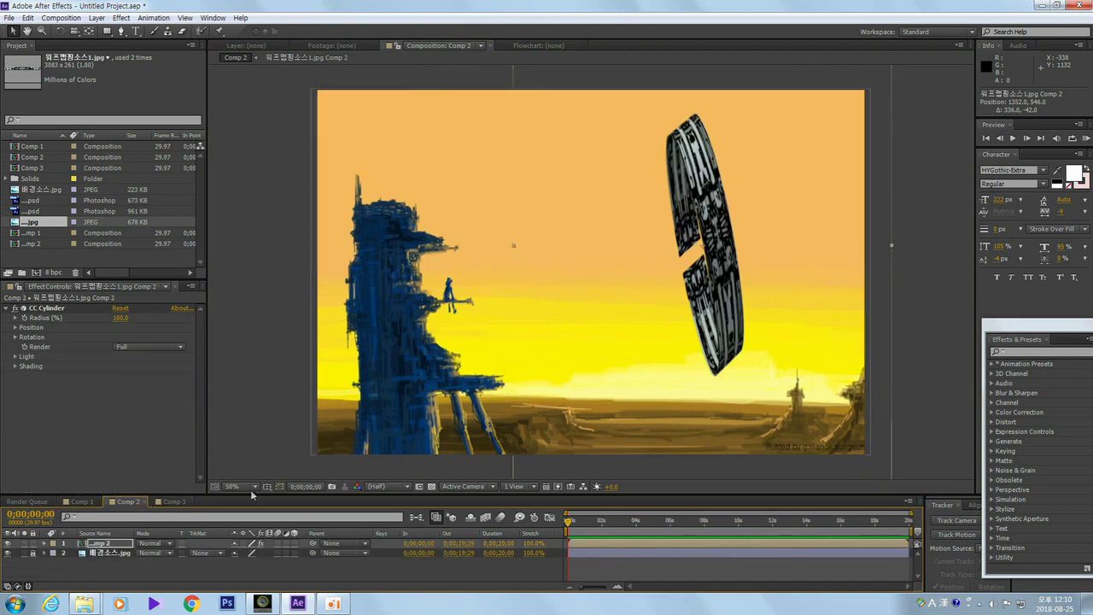
key(comma)
key(comma)
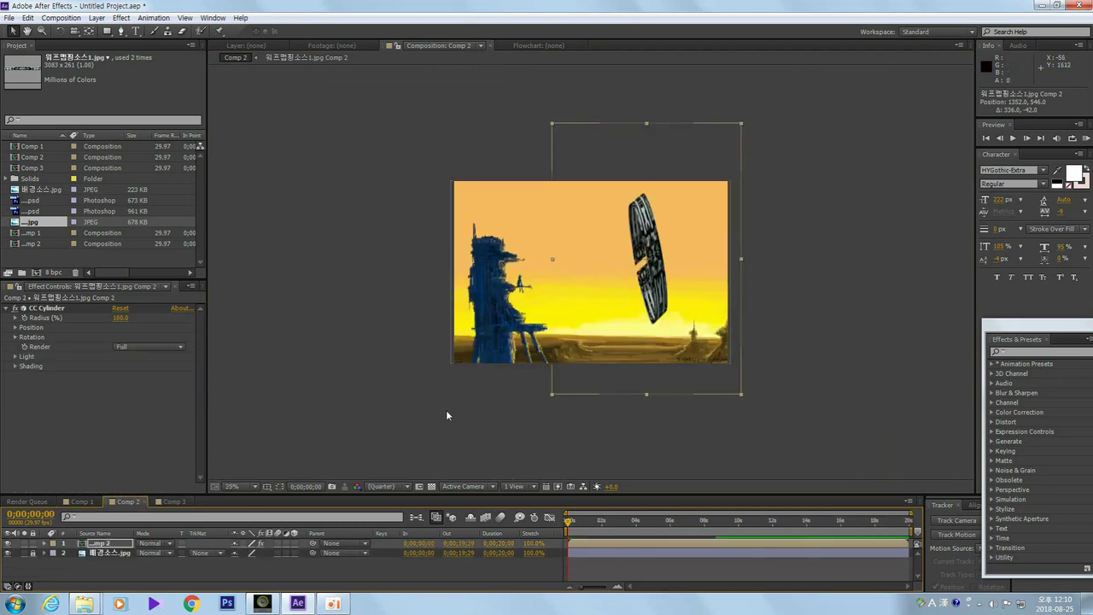
drag(554, 262, 561, 259)
drag(647, 123, 652, 169)
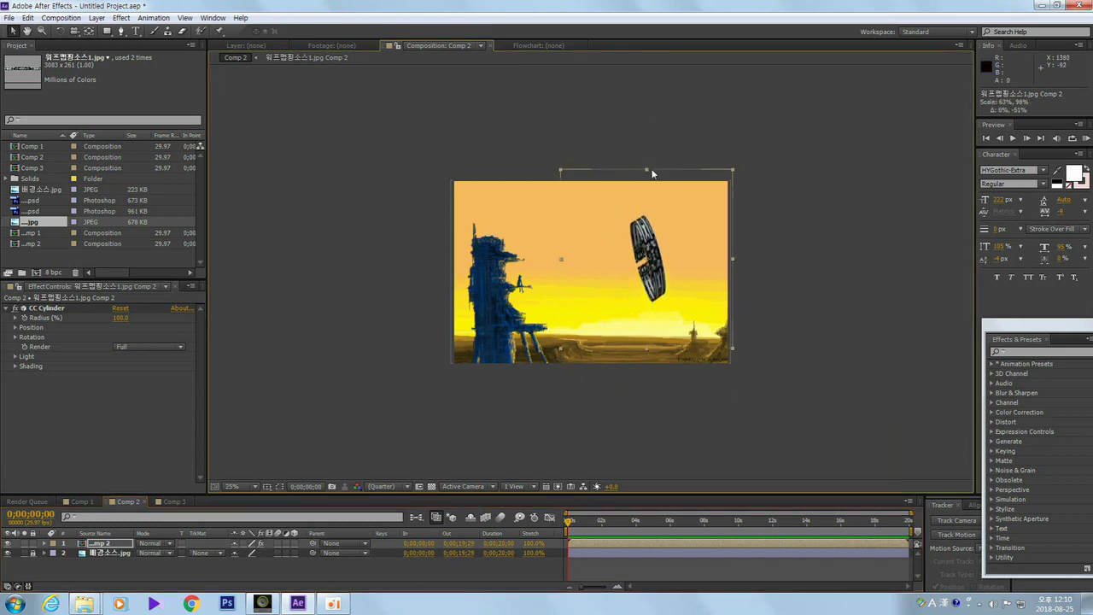
drag(561, 259, 695, 257)
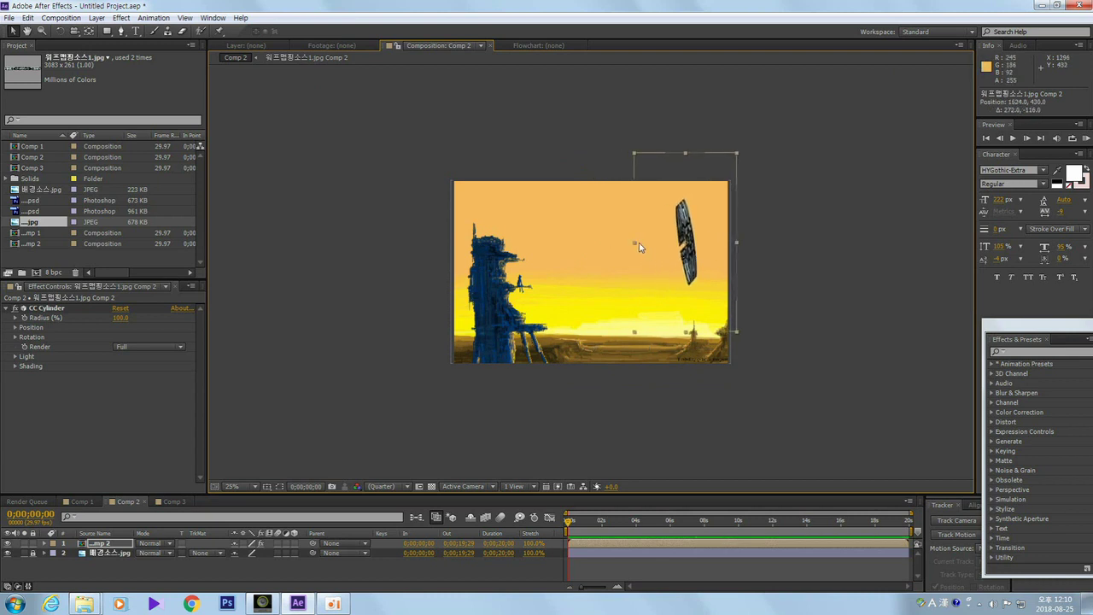
drag(634, 242, 630, 244)
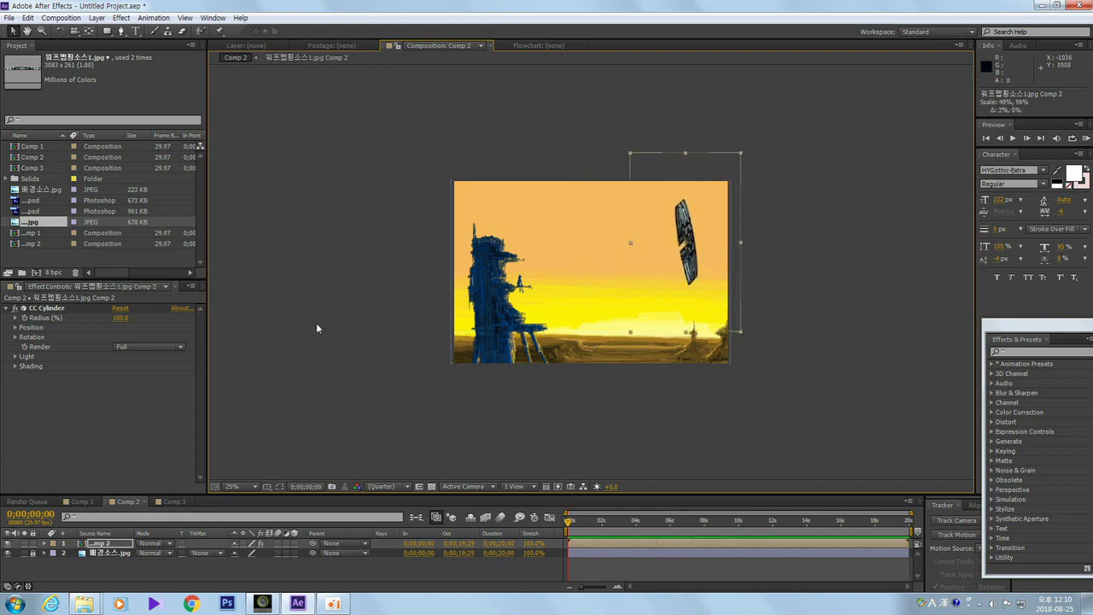
Step: Set CC Cylinder Rotation X to 23° and move the ring to about 1644, 394, undoing a trial Rotation Y change
click(16, 337)
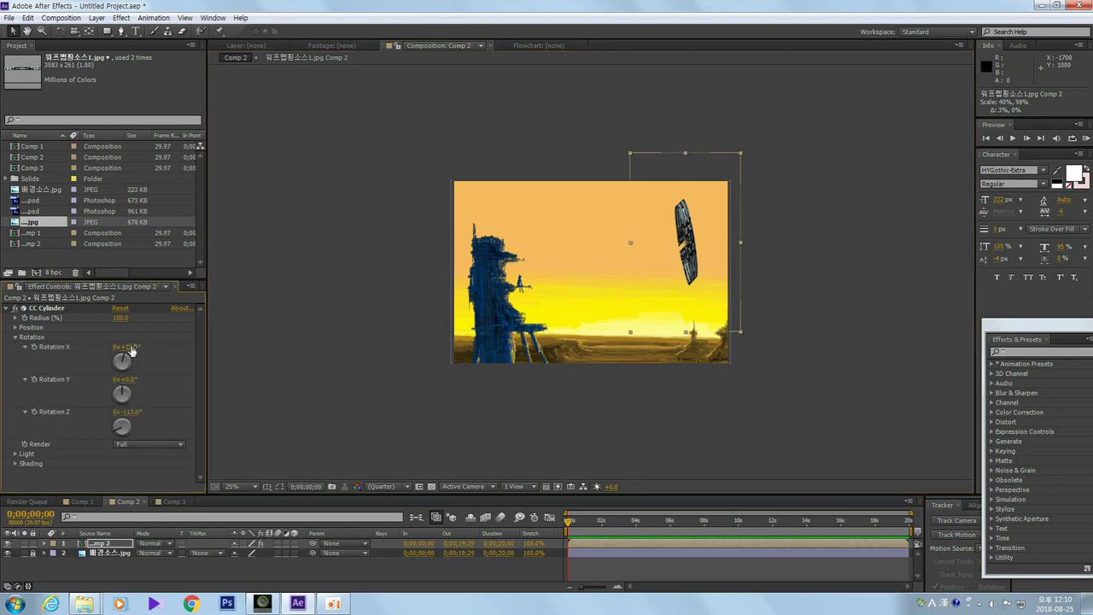
drag(130, 350, 134, 346)
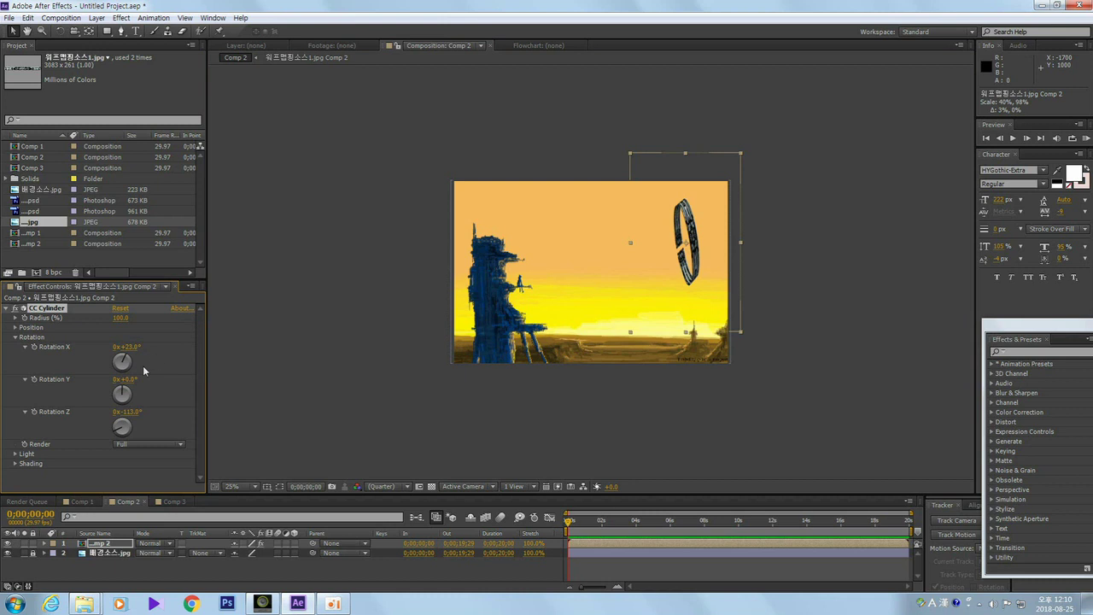
drag(125, 379, 67, 365)
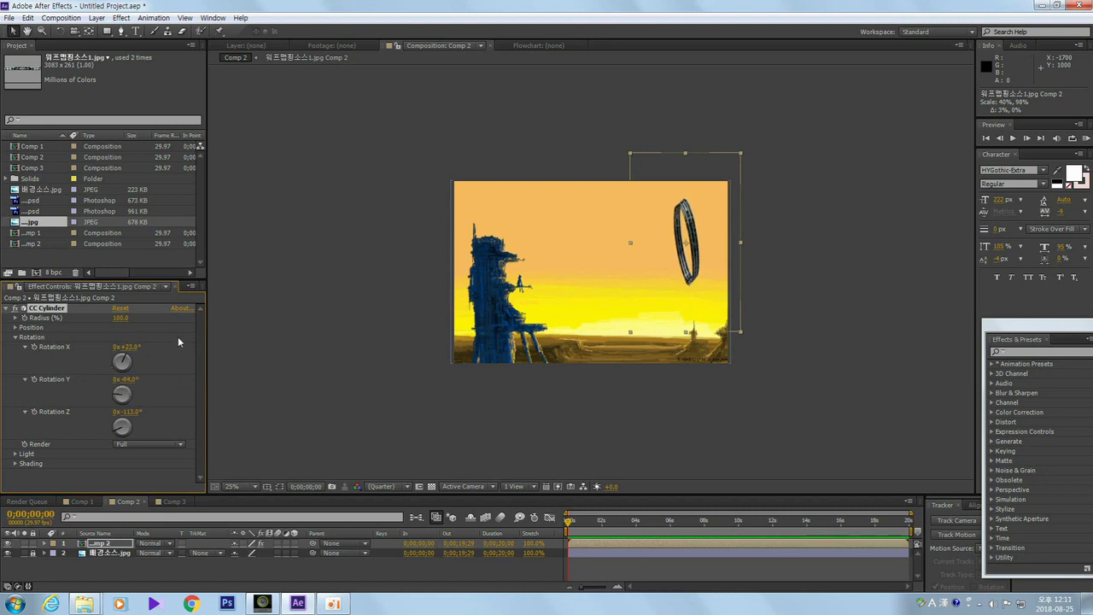
key(ctrl+z)
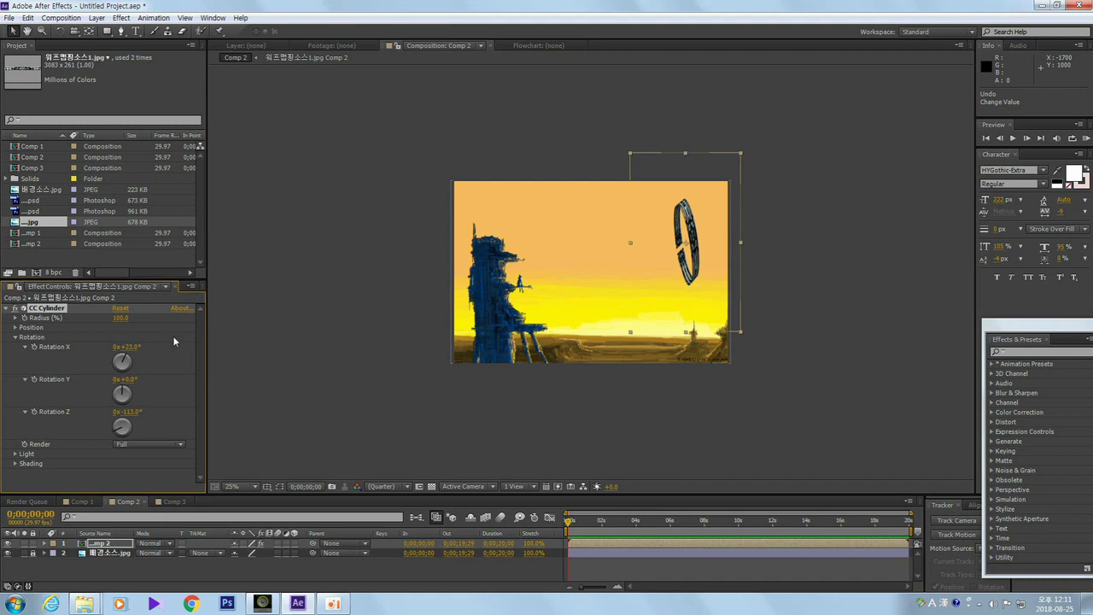
drag(696, 250, 700, 242)
Step: Enlarge the timeline area and keyframe the ring's CC Cylinder Rotation Y in full revolutions from 0 to 15 seconds
drag(493, 487, 494, 442)
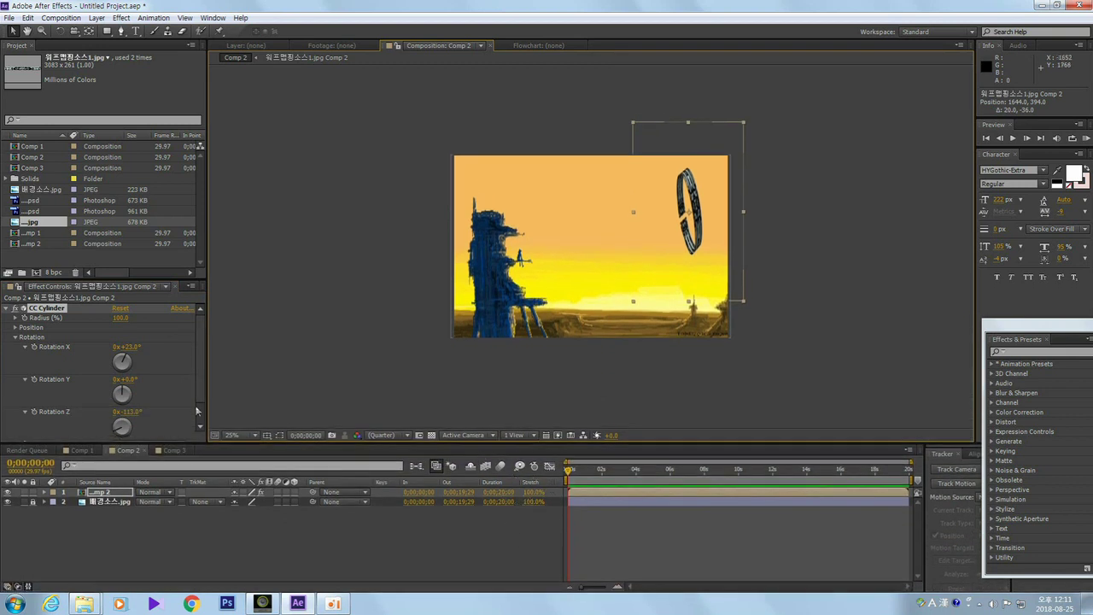
click(34, 381)
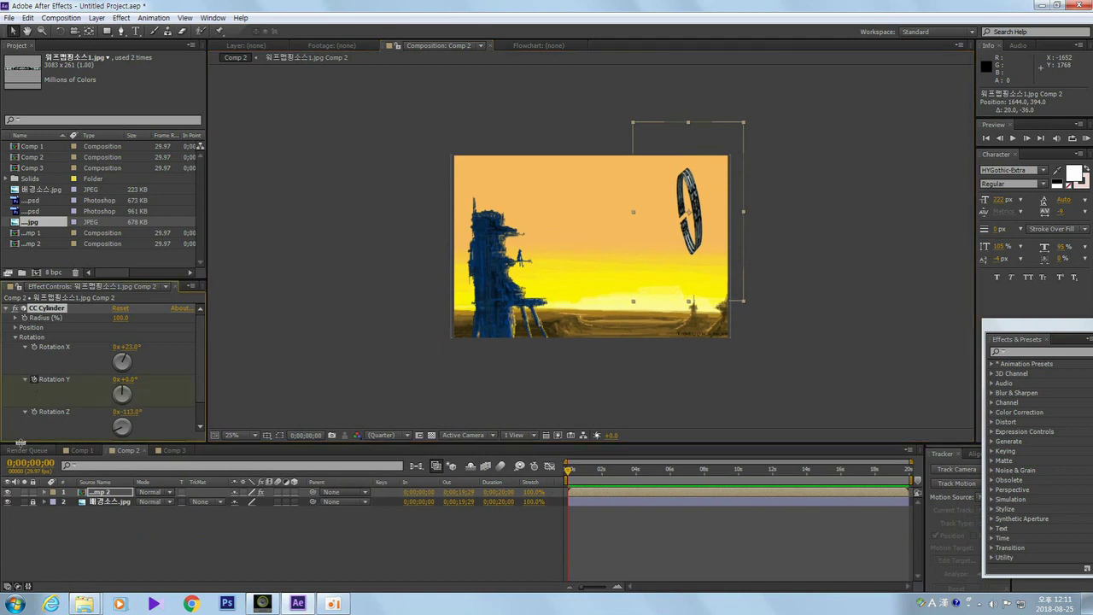
drag(570, 477, 810, 486)
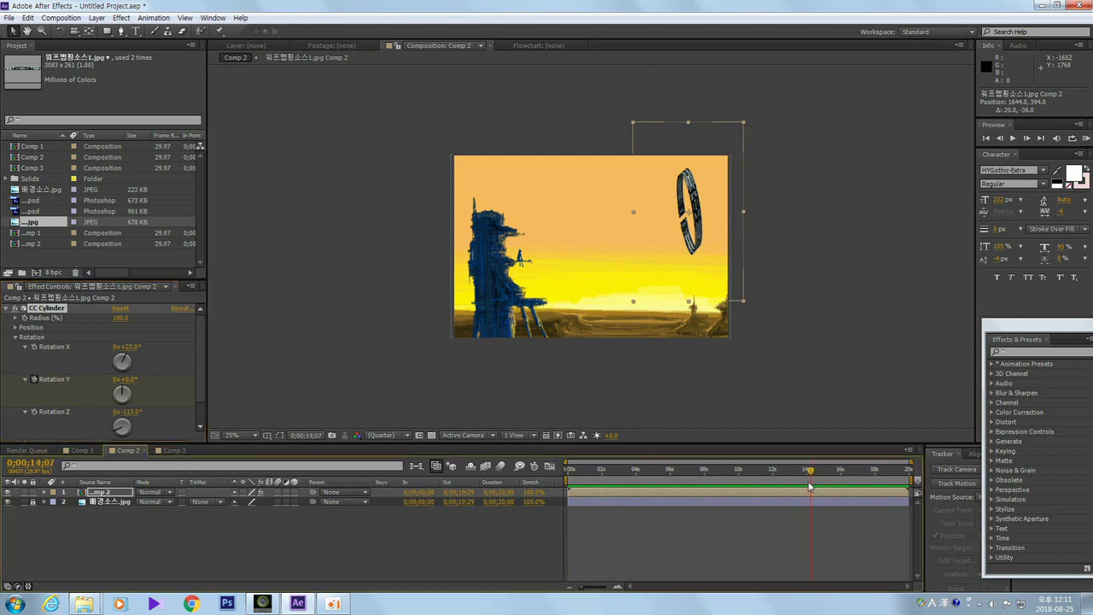
click(29, 463)
text(1500)
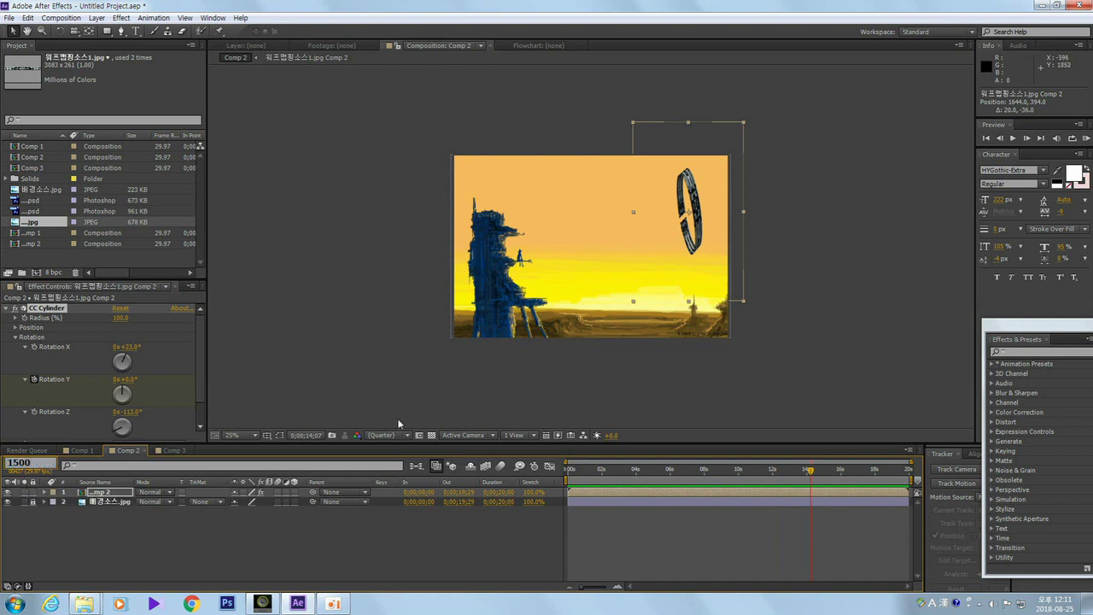
key(Return)
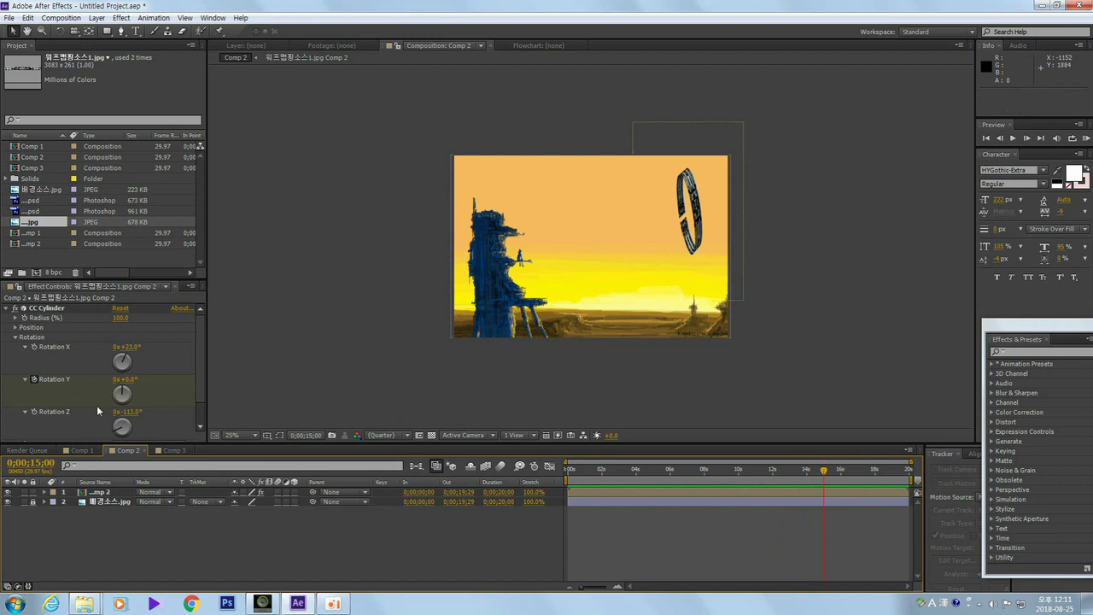
click(118, 379)
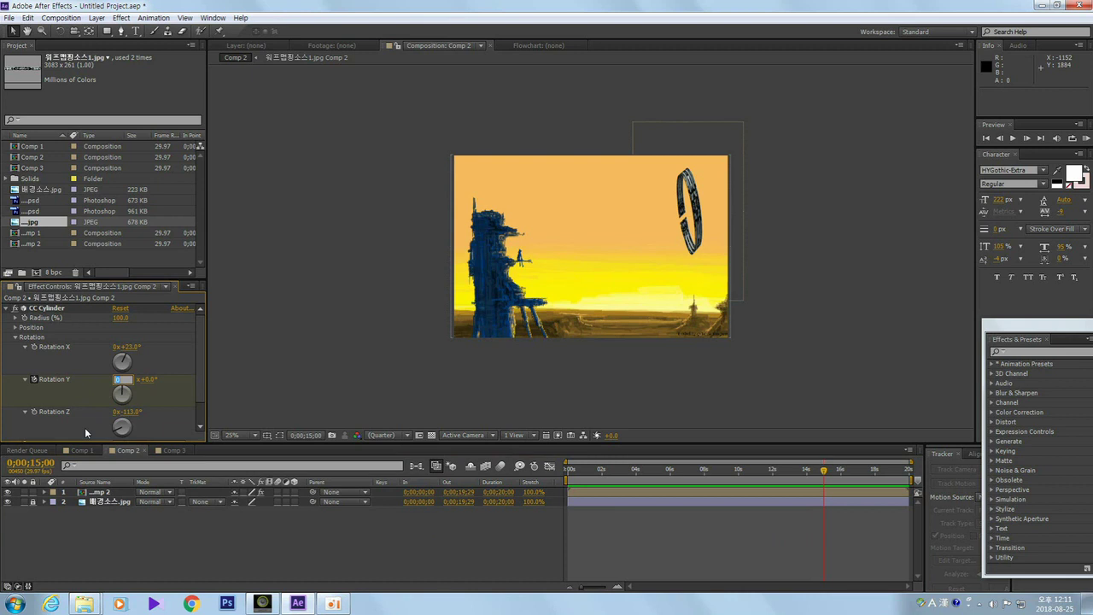
click(245, 539)
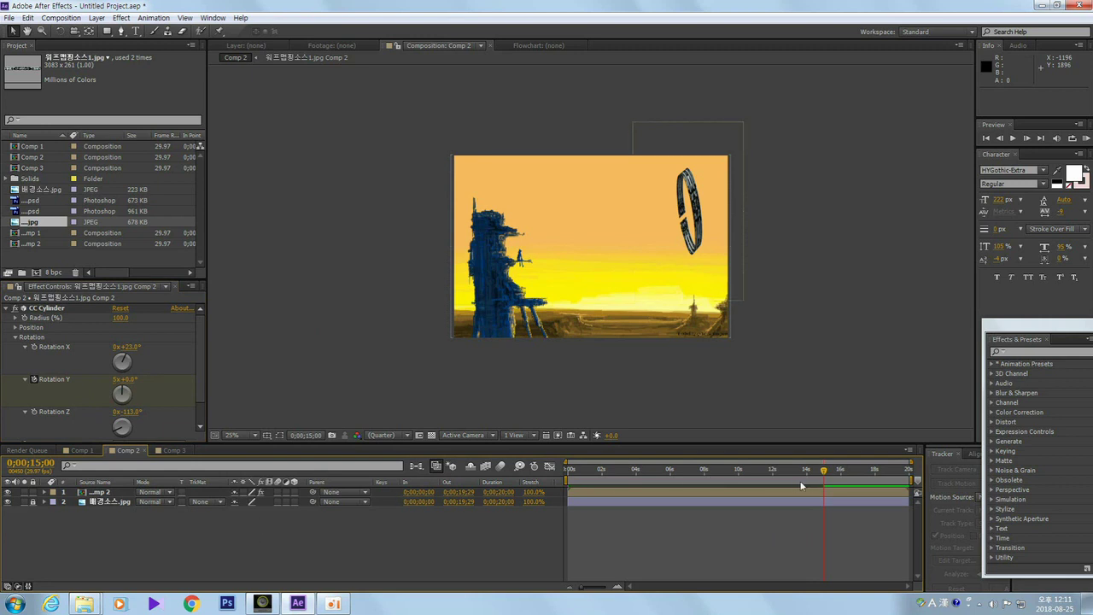
Step: Scrub through the ring's rotation in Comp 2 and compare it with the rings in Comp 1 and Comp 3
key(Home)
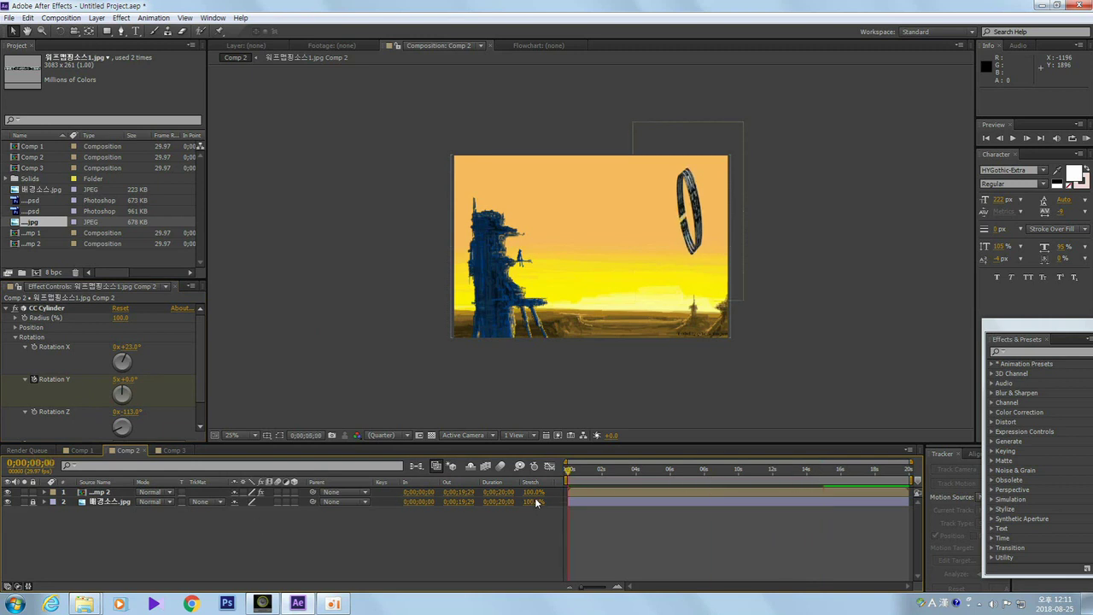
mouse_move(564, 499)
mouse_down()
mouse_move(822, 503)
mouse_move(559, 519)
mouse_up()
click(100, 494)
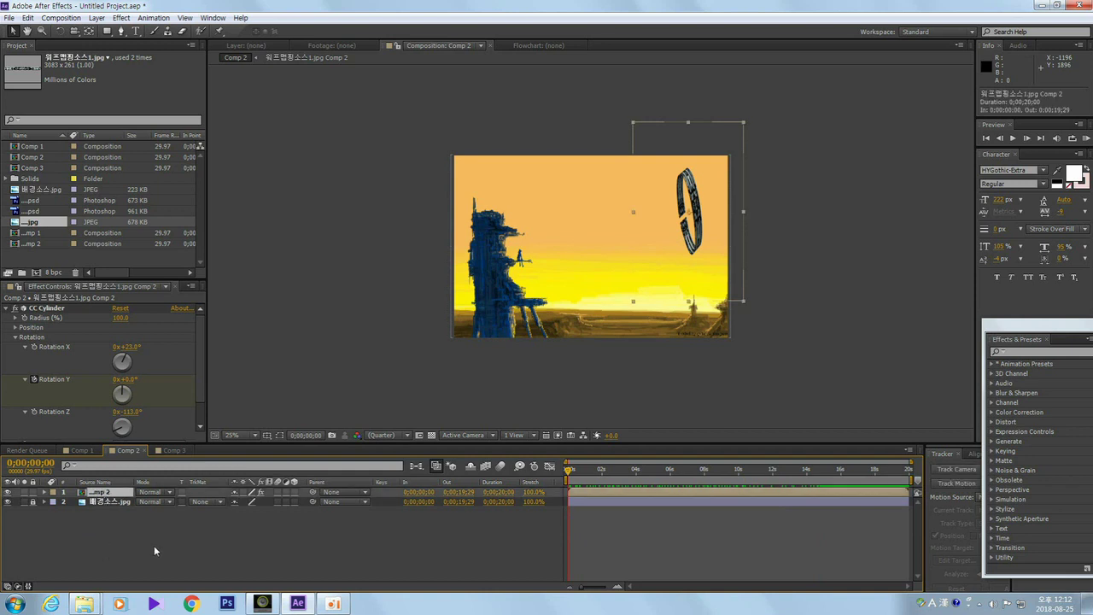
click(82, 450)
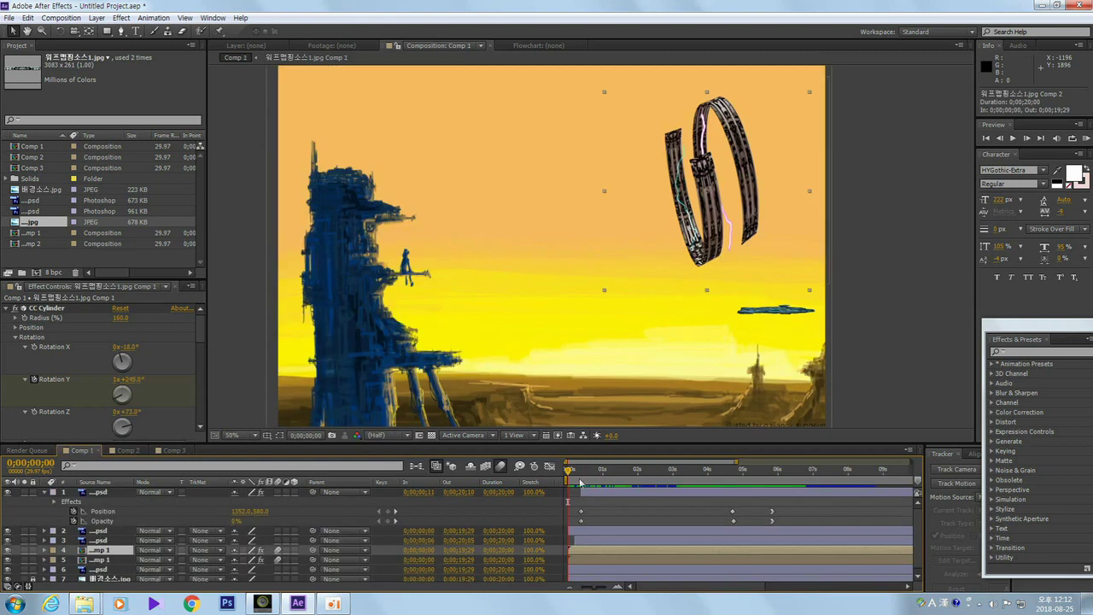
drag(569, 476, 567, 511)
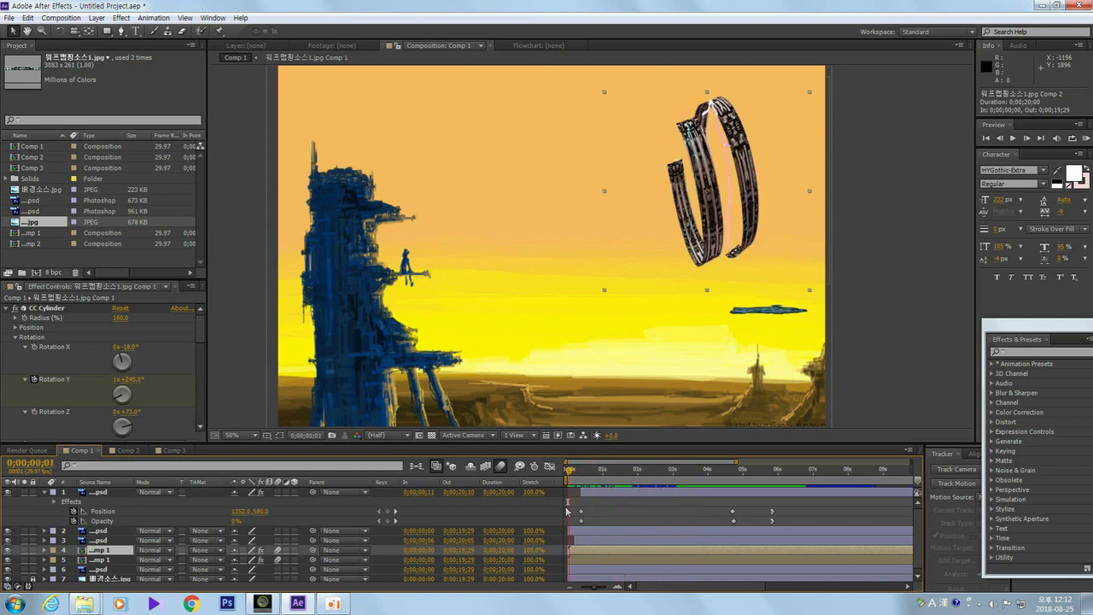
click(171, 453)
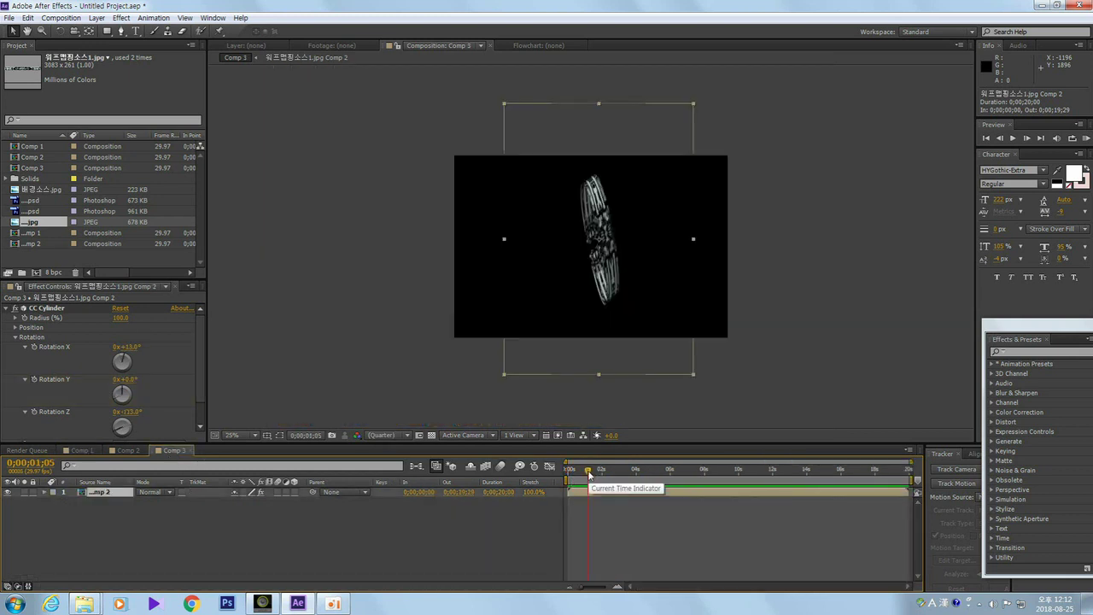
click(128, 450)
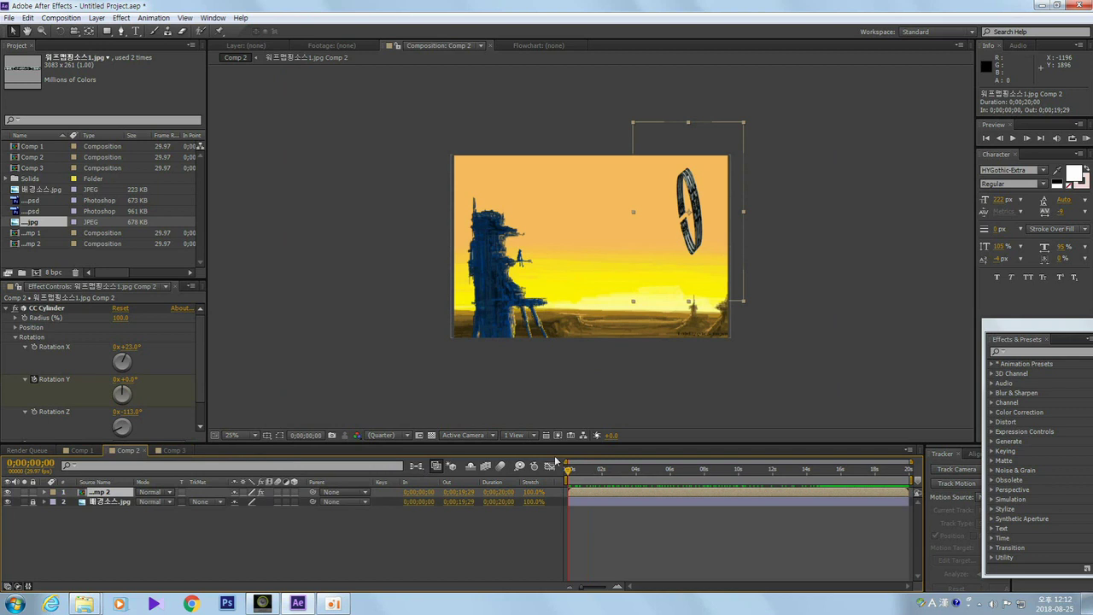
mouse_move(567, 472)
mouse_down()
mouse_move(629, 486)
mouse_move(567, 494)
mouse_up()
Step: Duplicate the animated ring layer in Comp 2
click(97, 520)
click(102, 493)
key(ctrl+d)
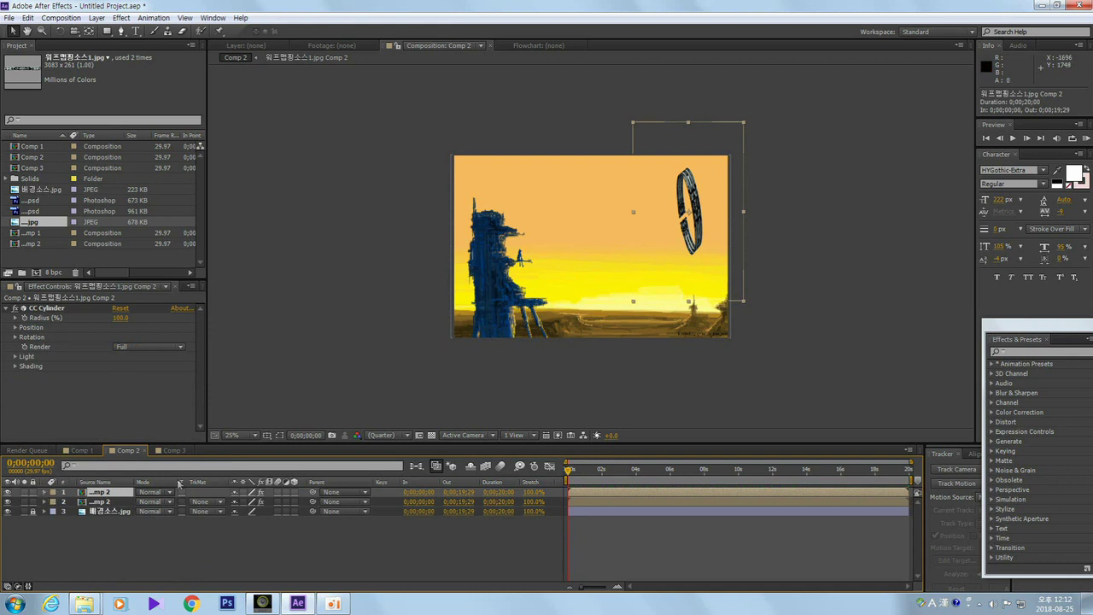
Step: Move the duplicated ring layer to about 1538, 442, beside the original ring, and preview the pair
drag(689, 232, 671, 244)
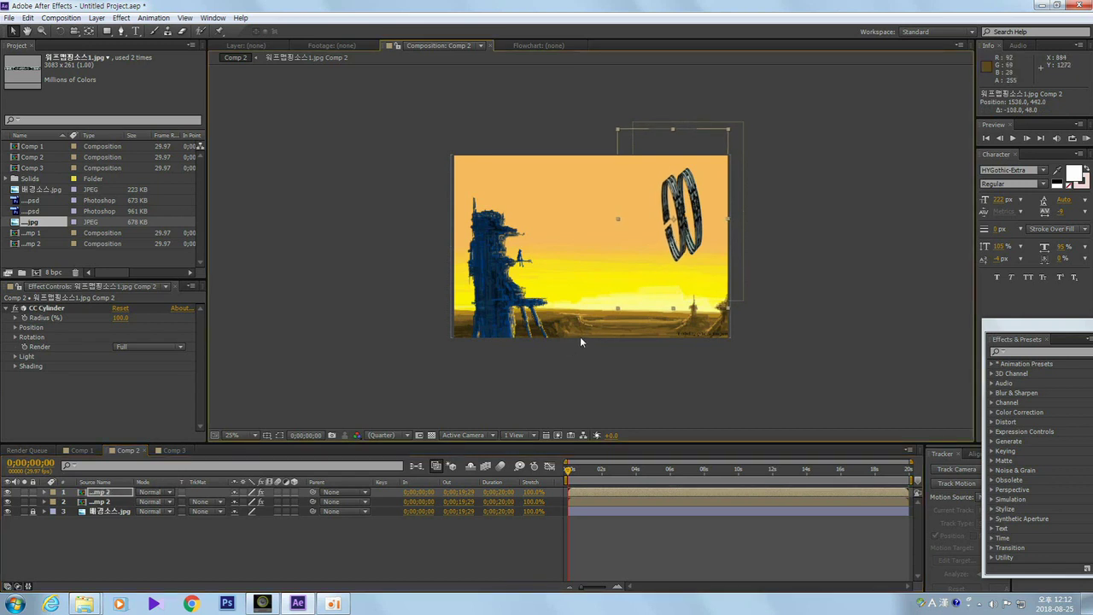
key(space)
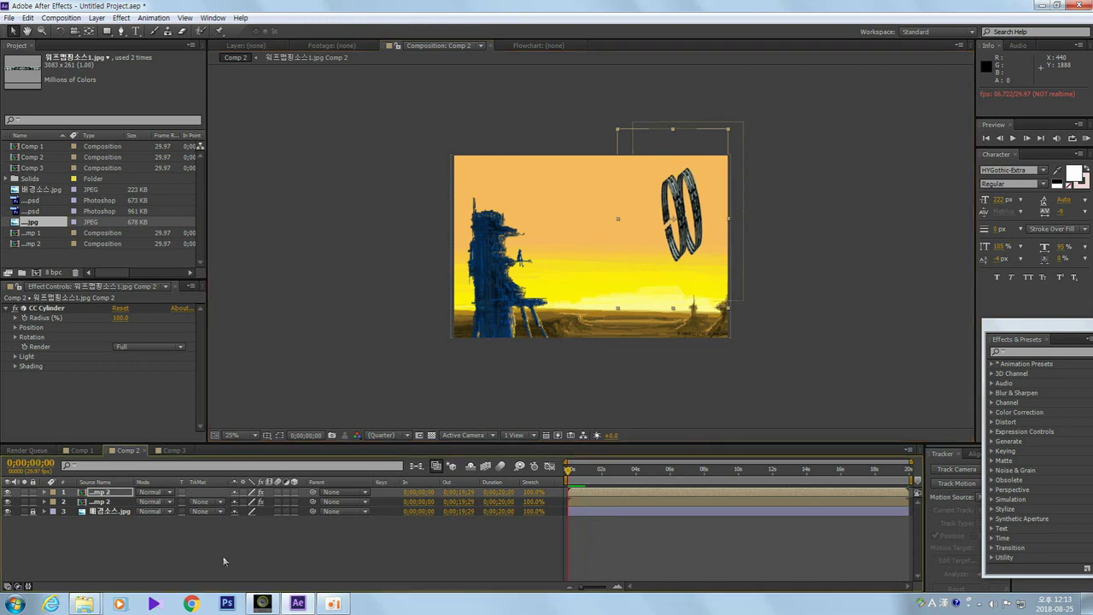
Step: Enlarge the timeline area, clear the duplicate ring's CC Cylinder Rotation Y keyframes and set a new one at 0 seconds
click(45, 495)
click(47, 494)
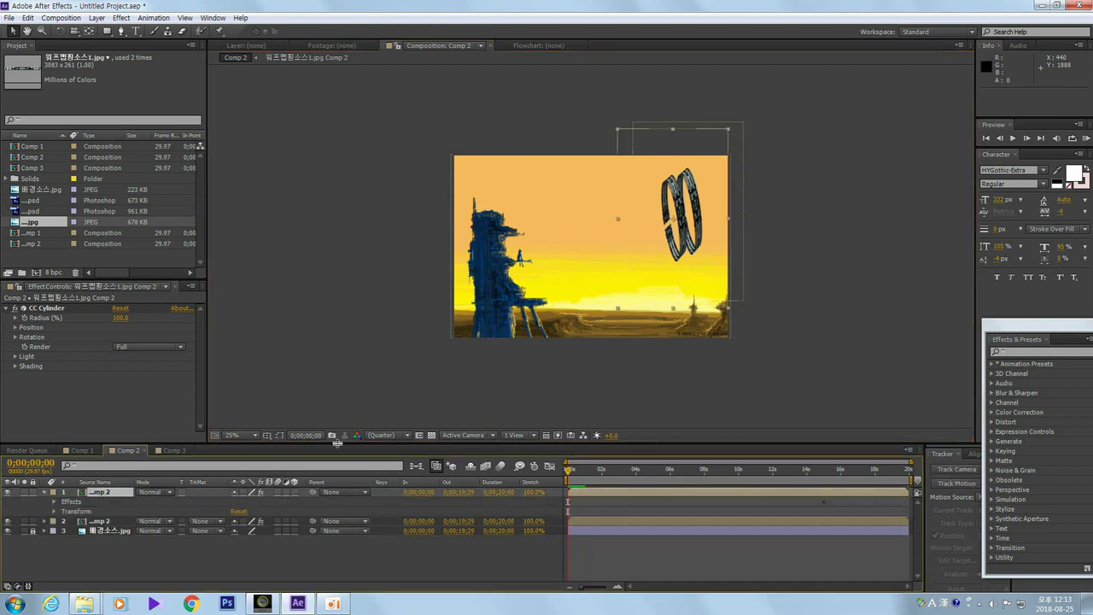
drag(338, 441, 337, 381)
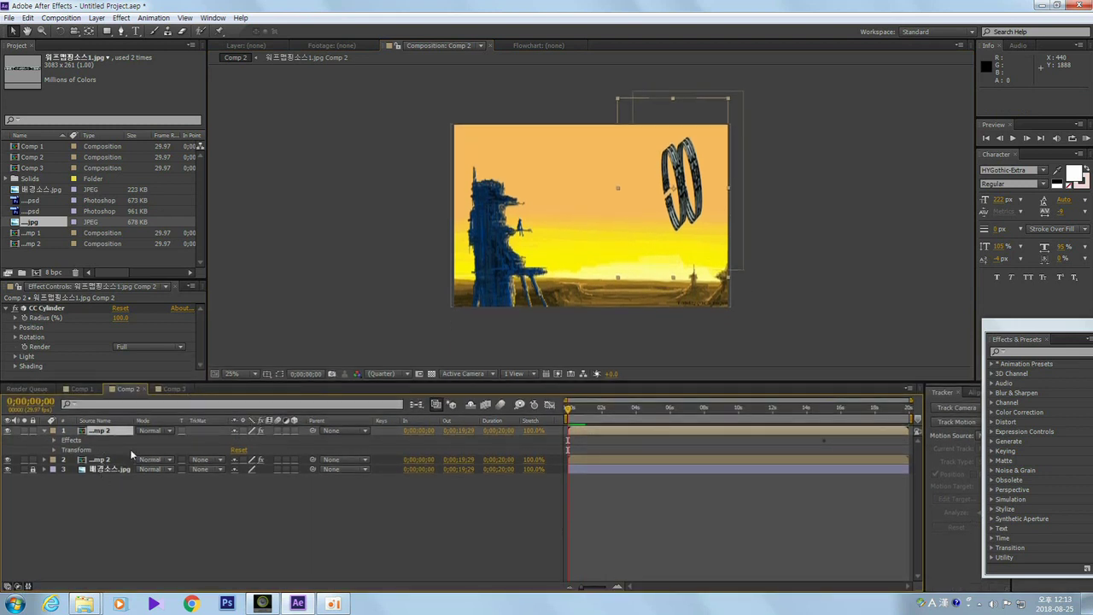
click(90, 498)
click(108, 442)
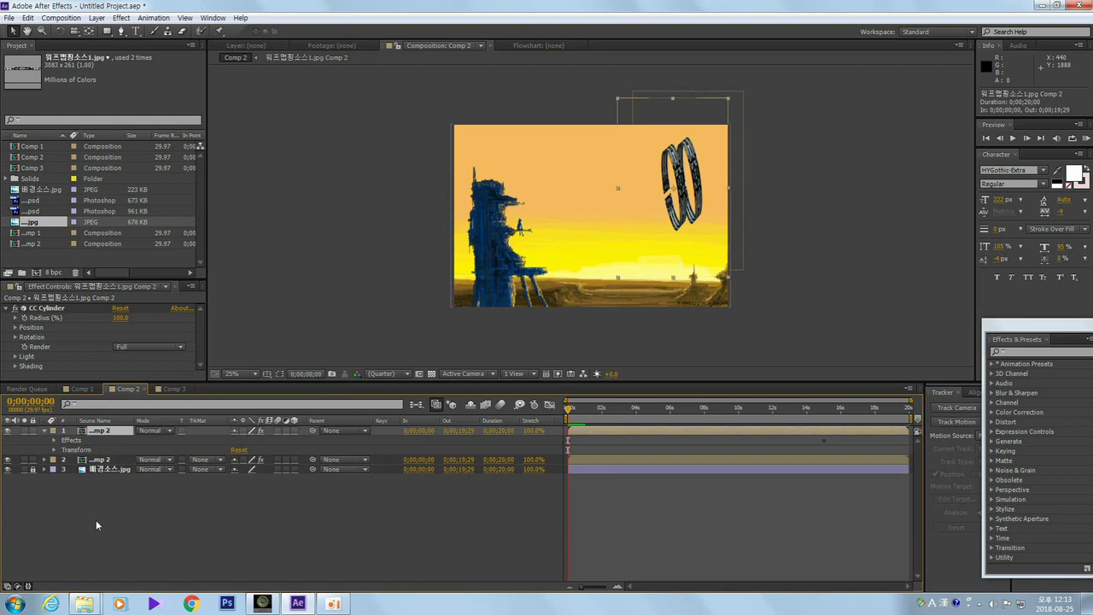
key(u)
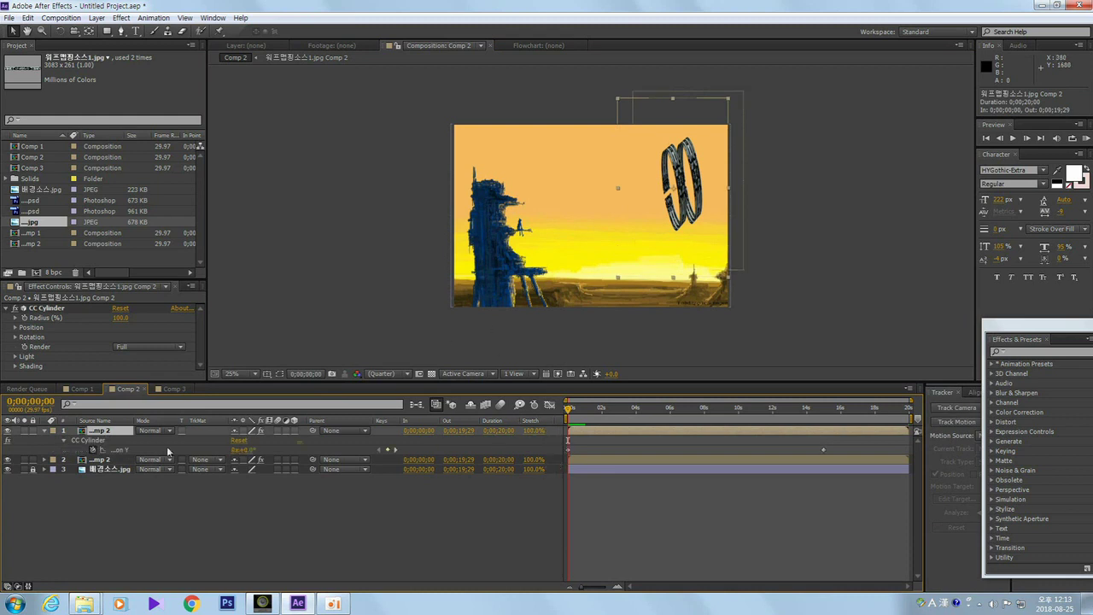
click(92, 450)
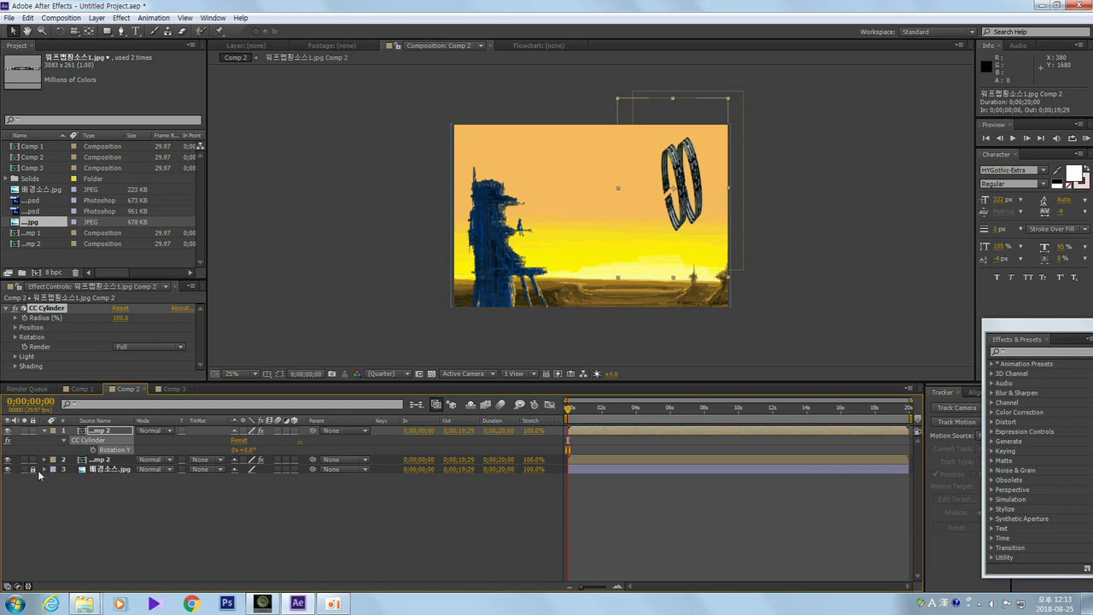
click(93, 450)
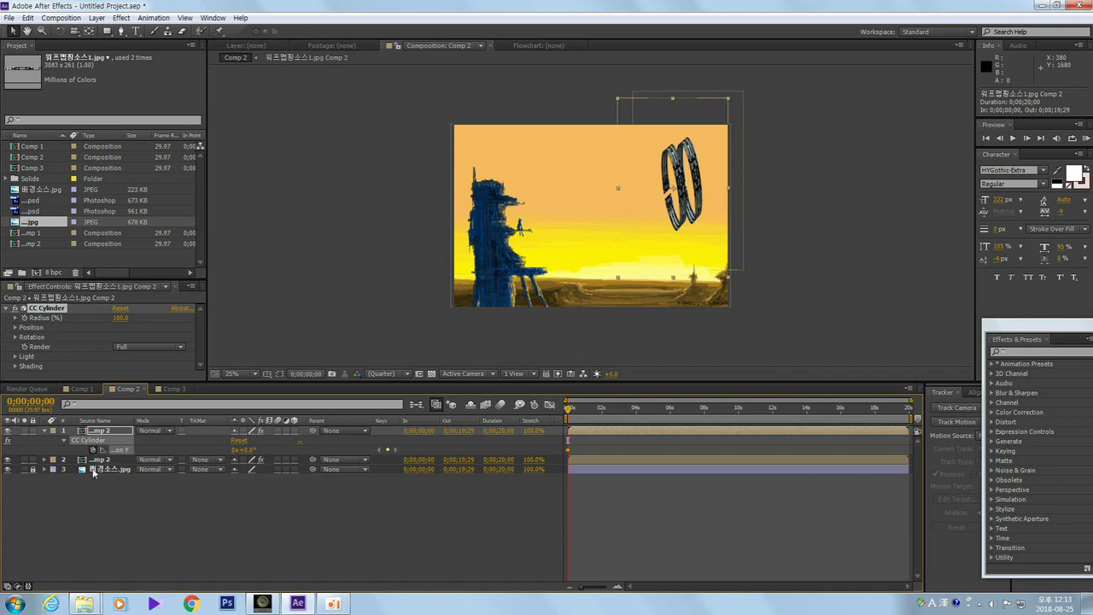
Step: Keyframe the duplicate ring's CC Cylinder Rotation Y to -5 revolutions at 15 seconds
click(44, 402)
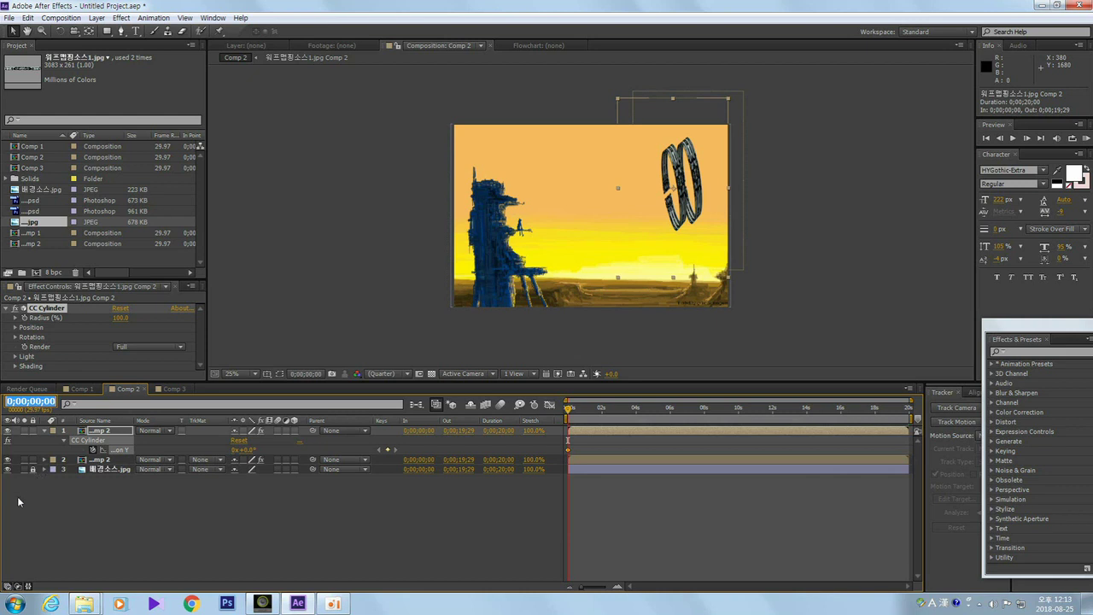
text(15)
click(403, 521)
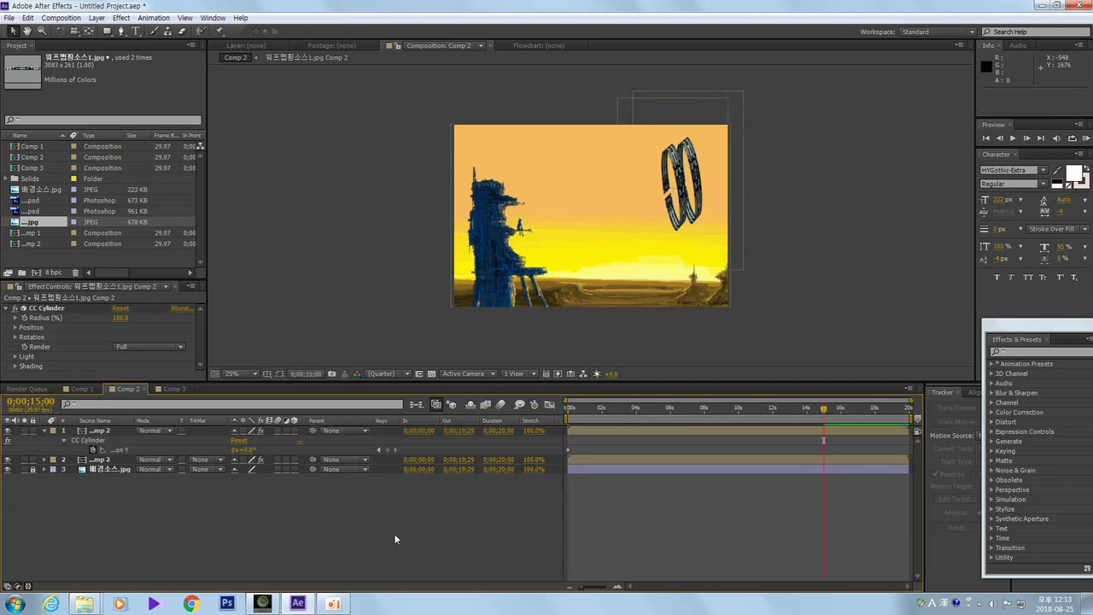
click(234, 450)
text(-5)
click(394, 538)
Step: Scrub through the rotation of both rings in Comp 2 and compare it with Comp 1 and Comp 3
drag(825, 409, 747, 445)
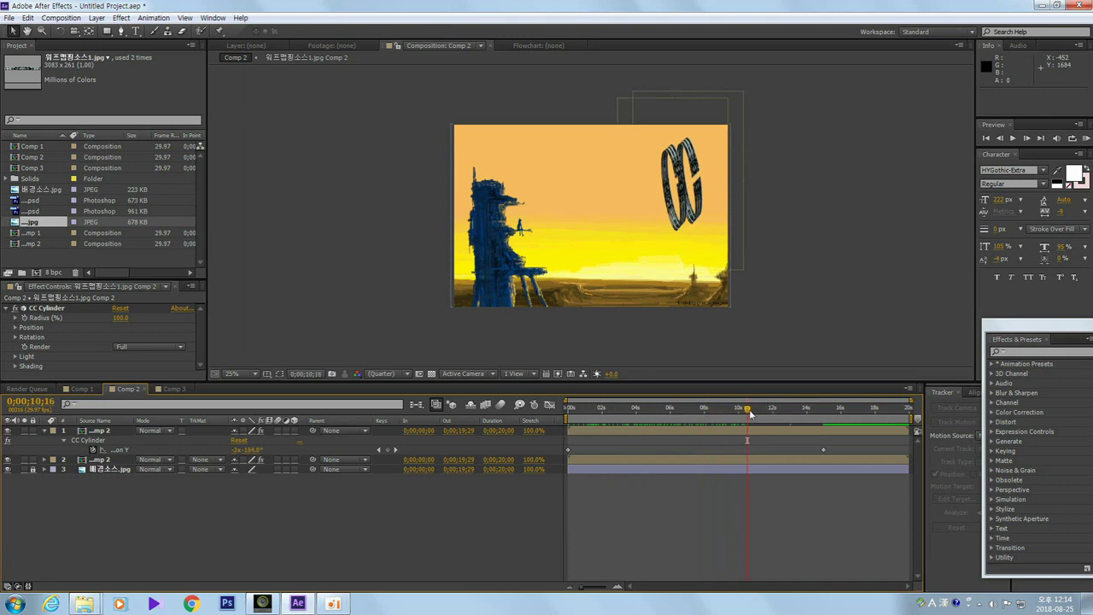
click(97, 389)
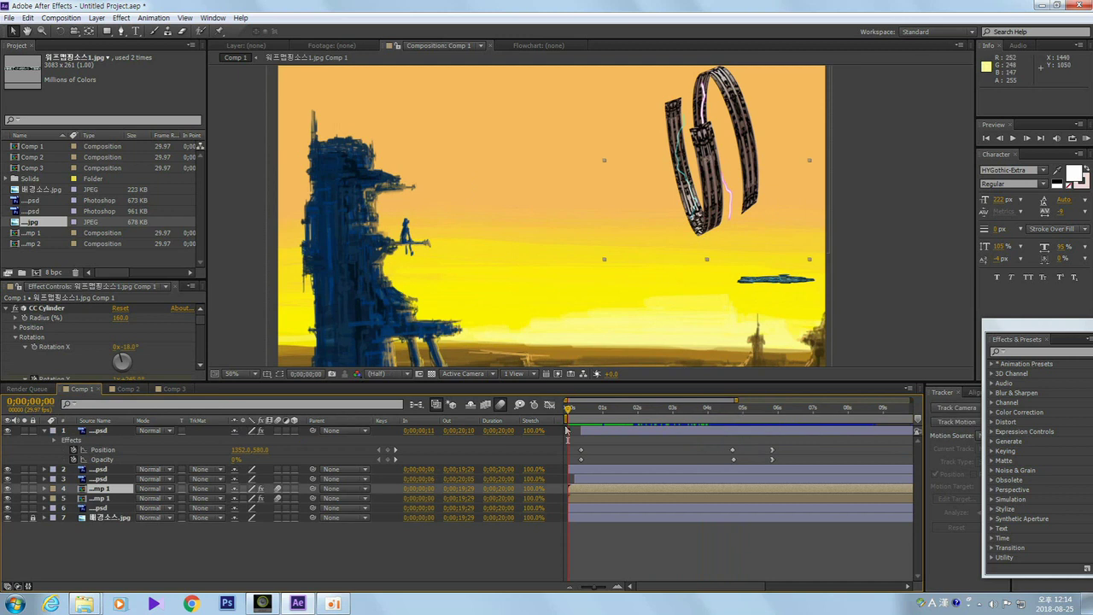
mouse_move(570, 414)
mouse_down()
mouse_move(683, 432)
mouse_move(558, 423)
mouse_up()
click(174, 389)
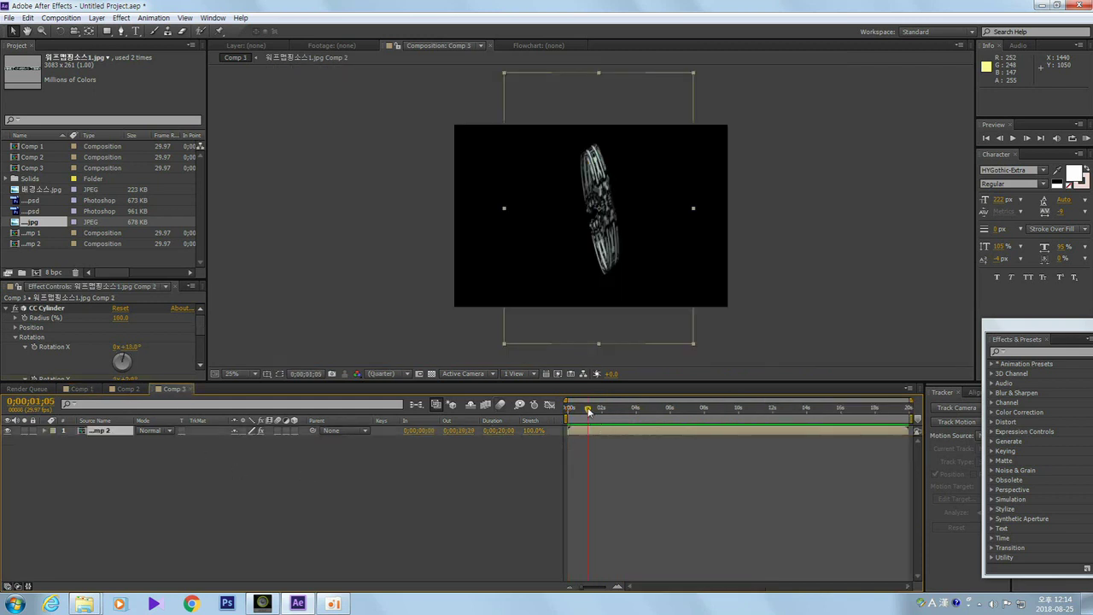
Step: Return to Comp 2, scrub the rings to about 2;26, and start a RAM preview at 50% magnification
click(135, 389)
click(693, 409)
drag(682, 417, 617, 426)
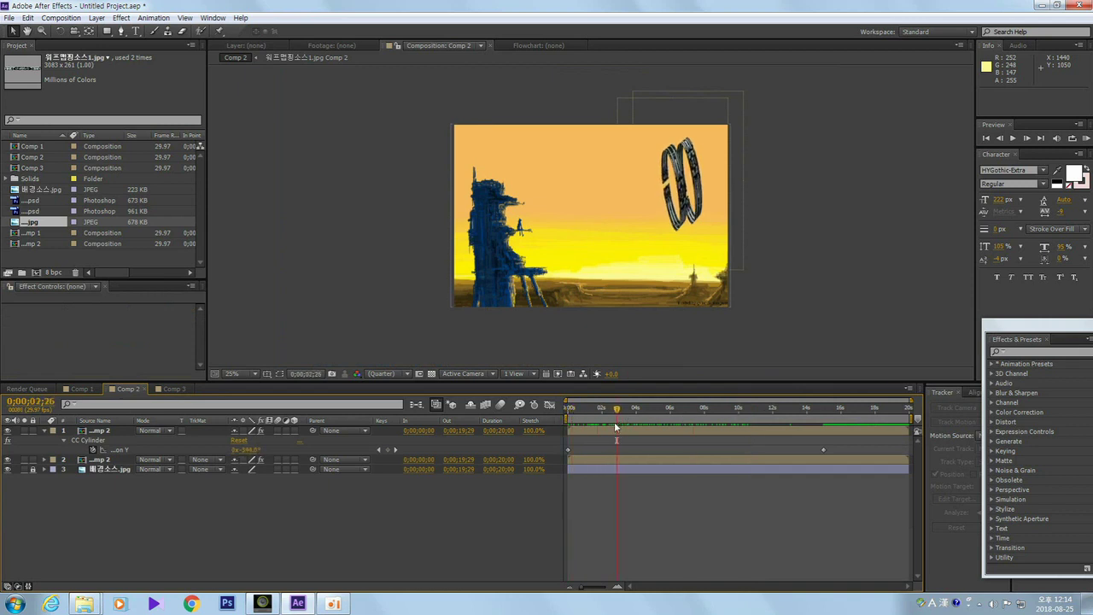
key(period)
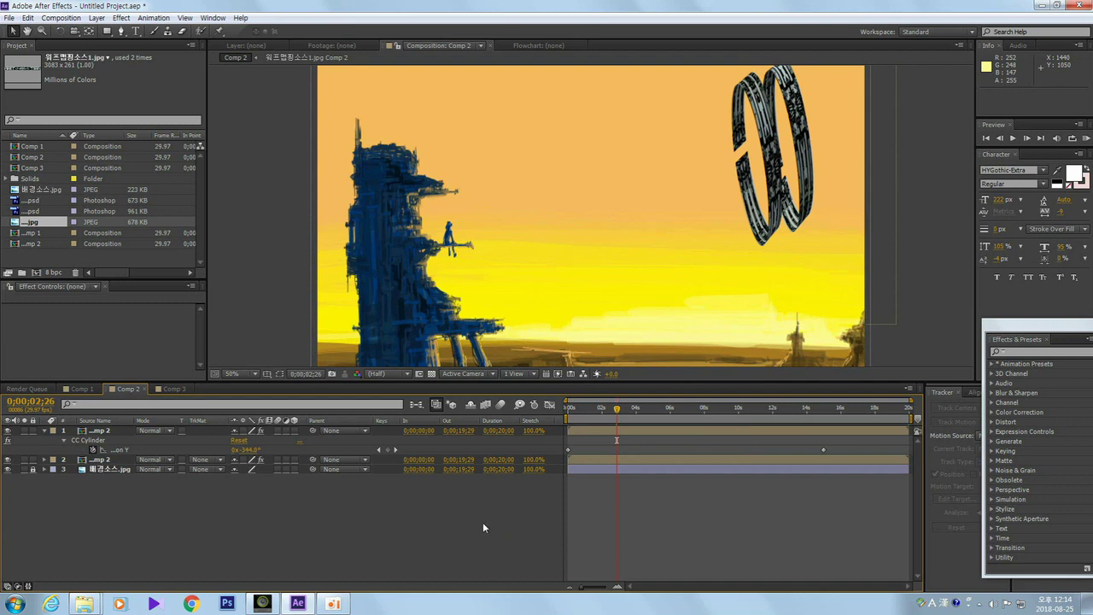
key(KP_0)
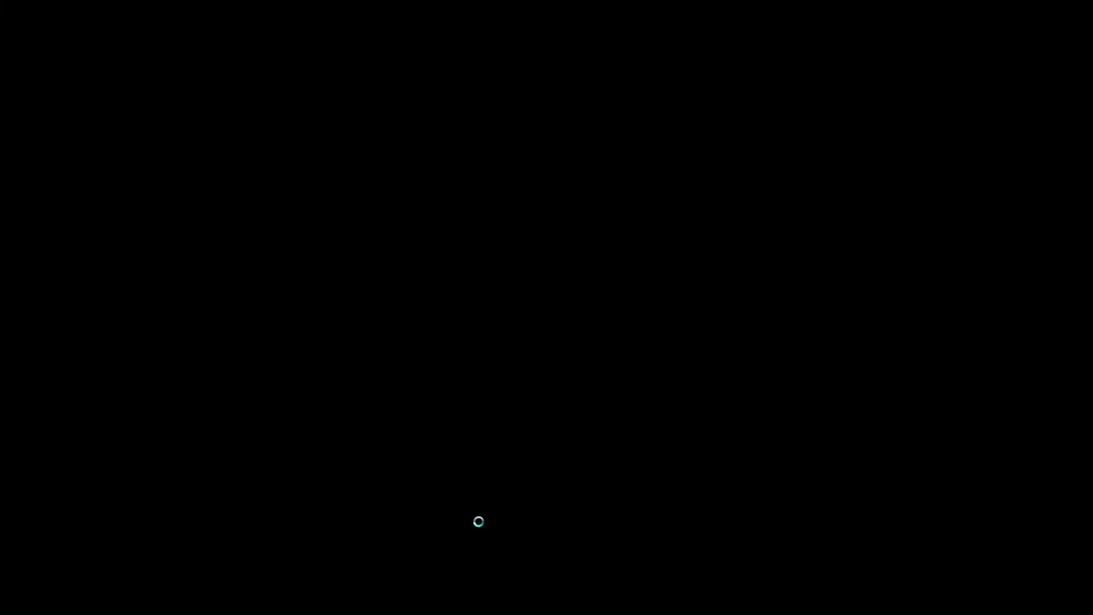